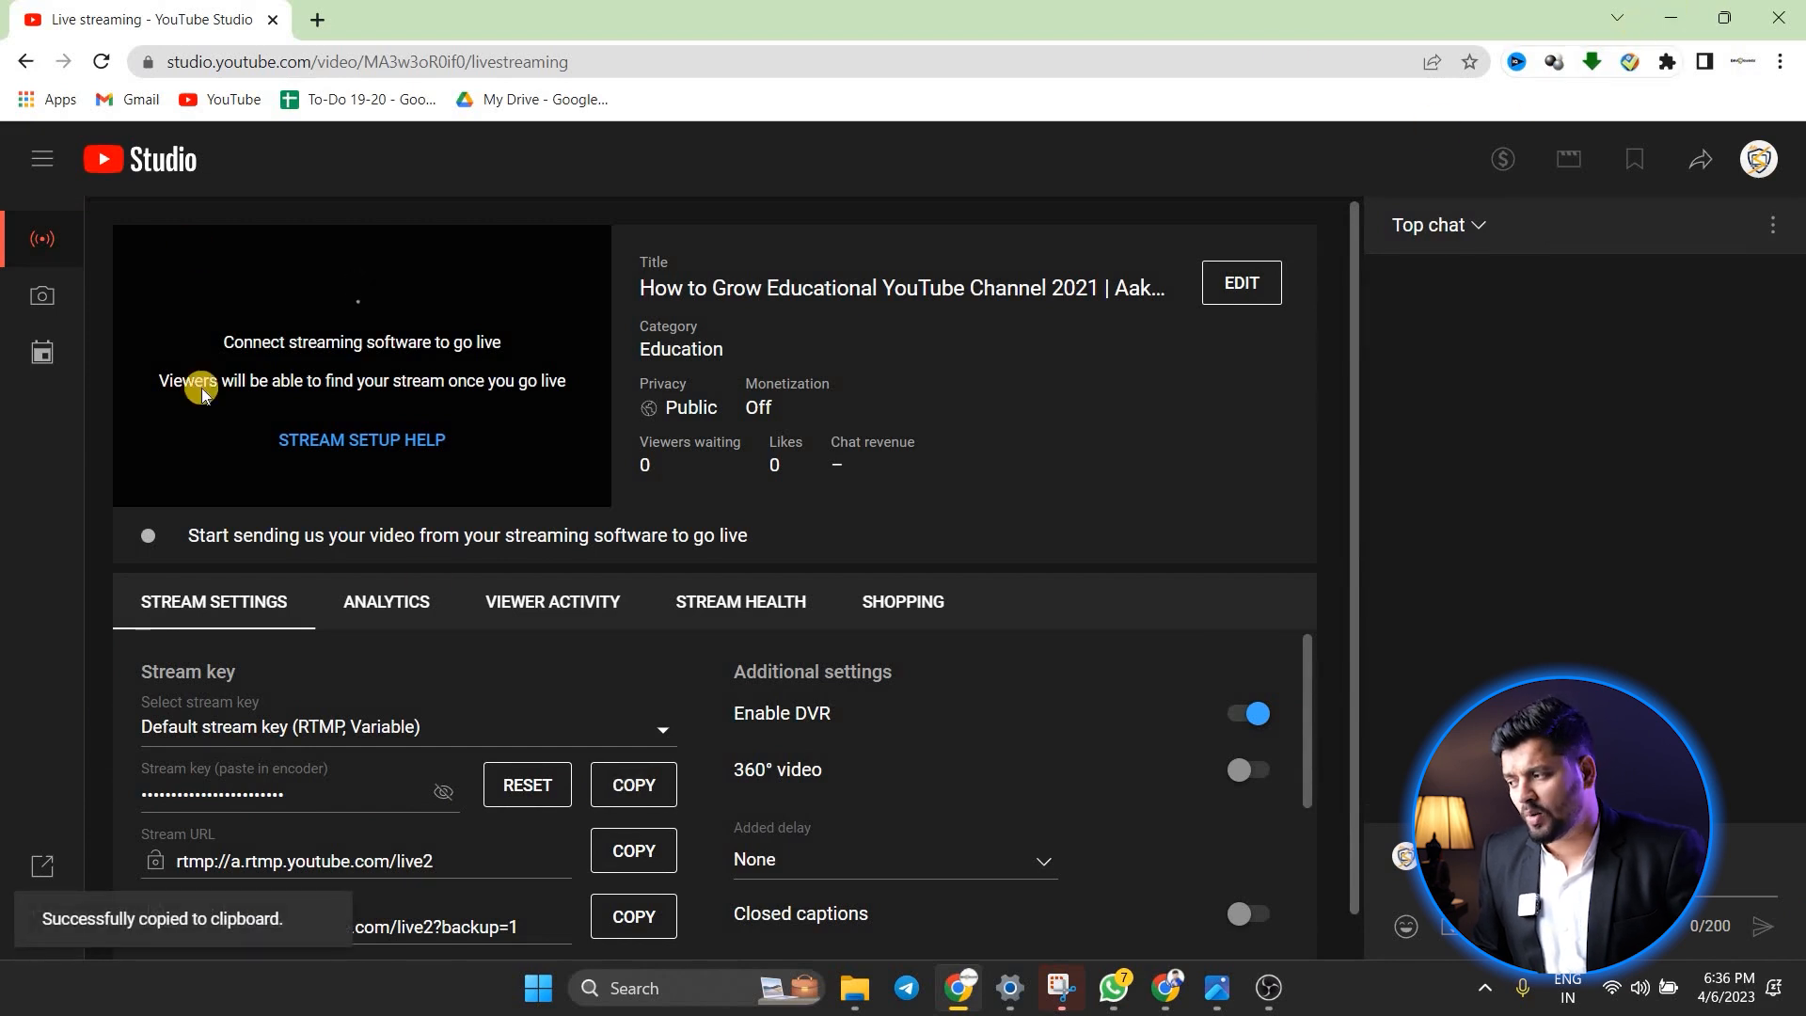
Switch from the browser to OBS Studio and set the streaming service to YouTube - RTMPS
click(1672, 17)
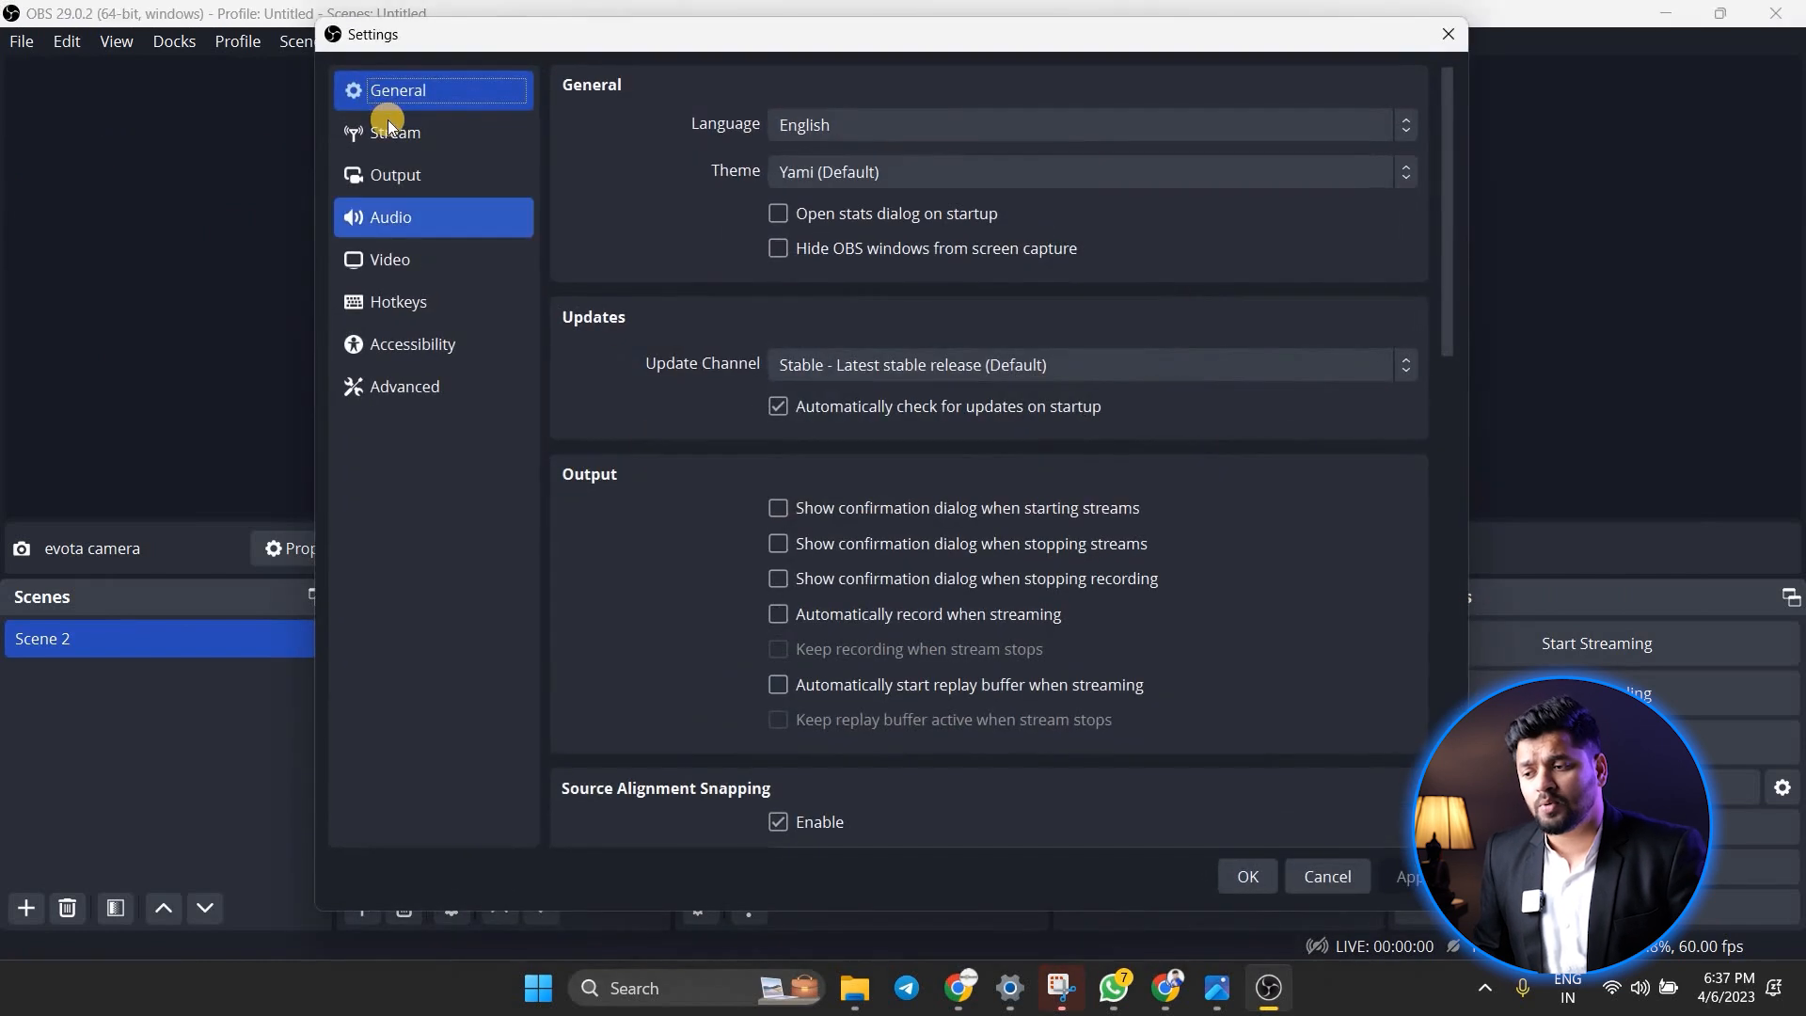
click(389, 131)
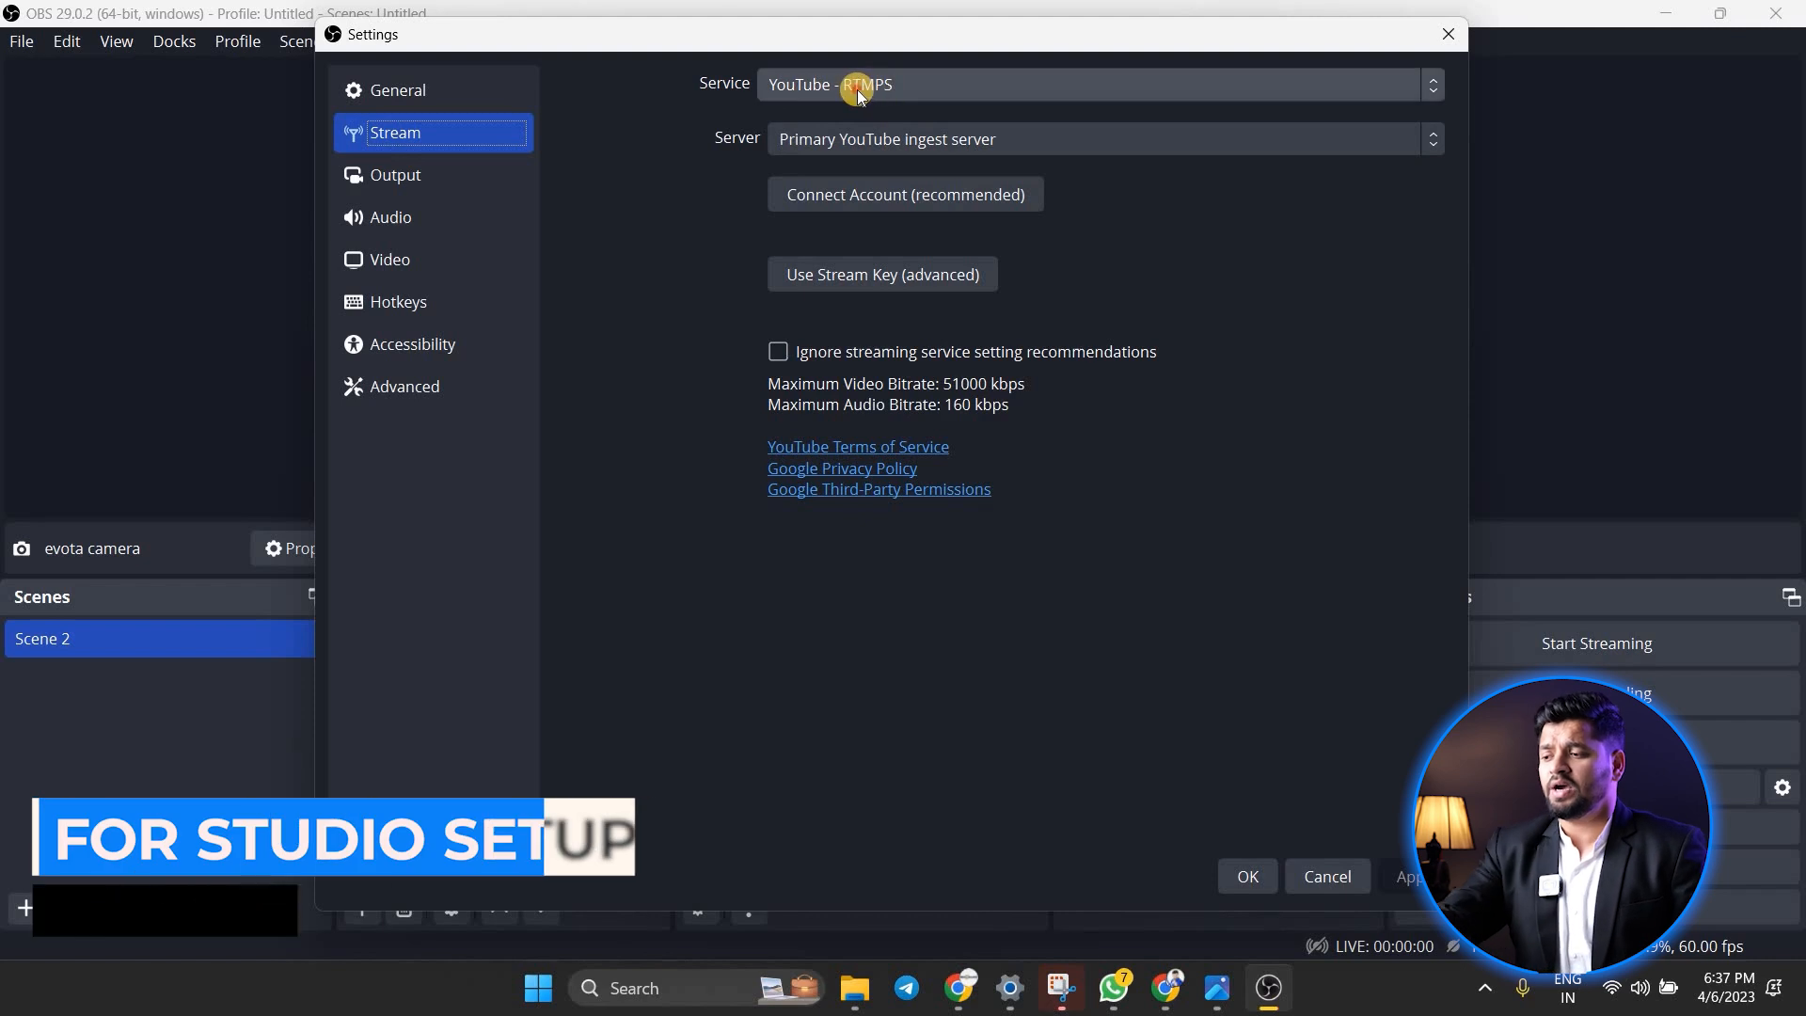
click(807, 91)
click(810, 186)
click(807, 84)
click(811, 164)
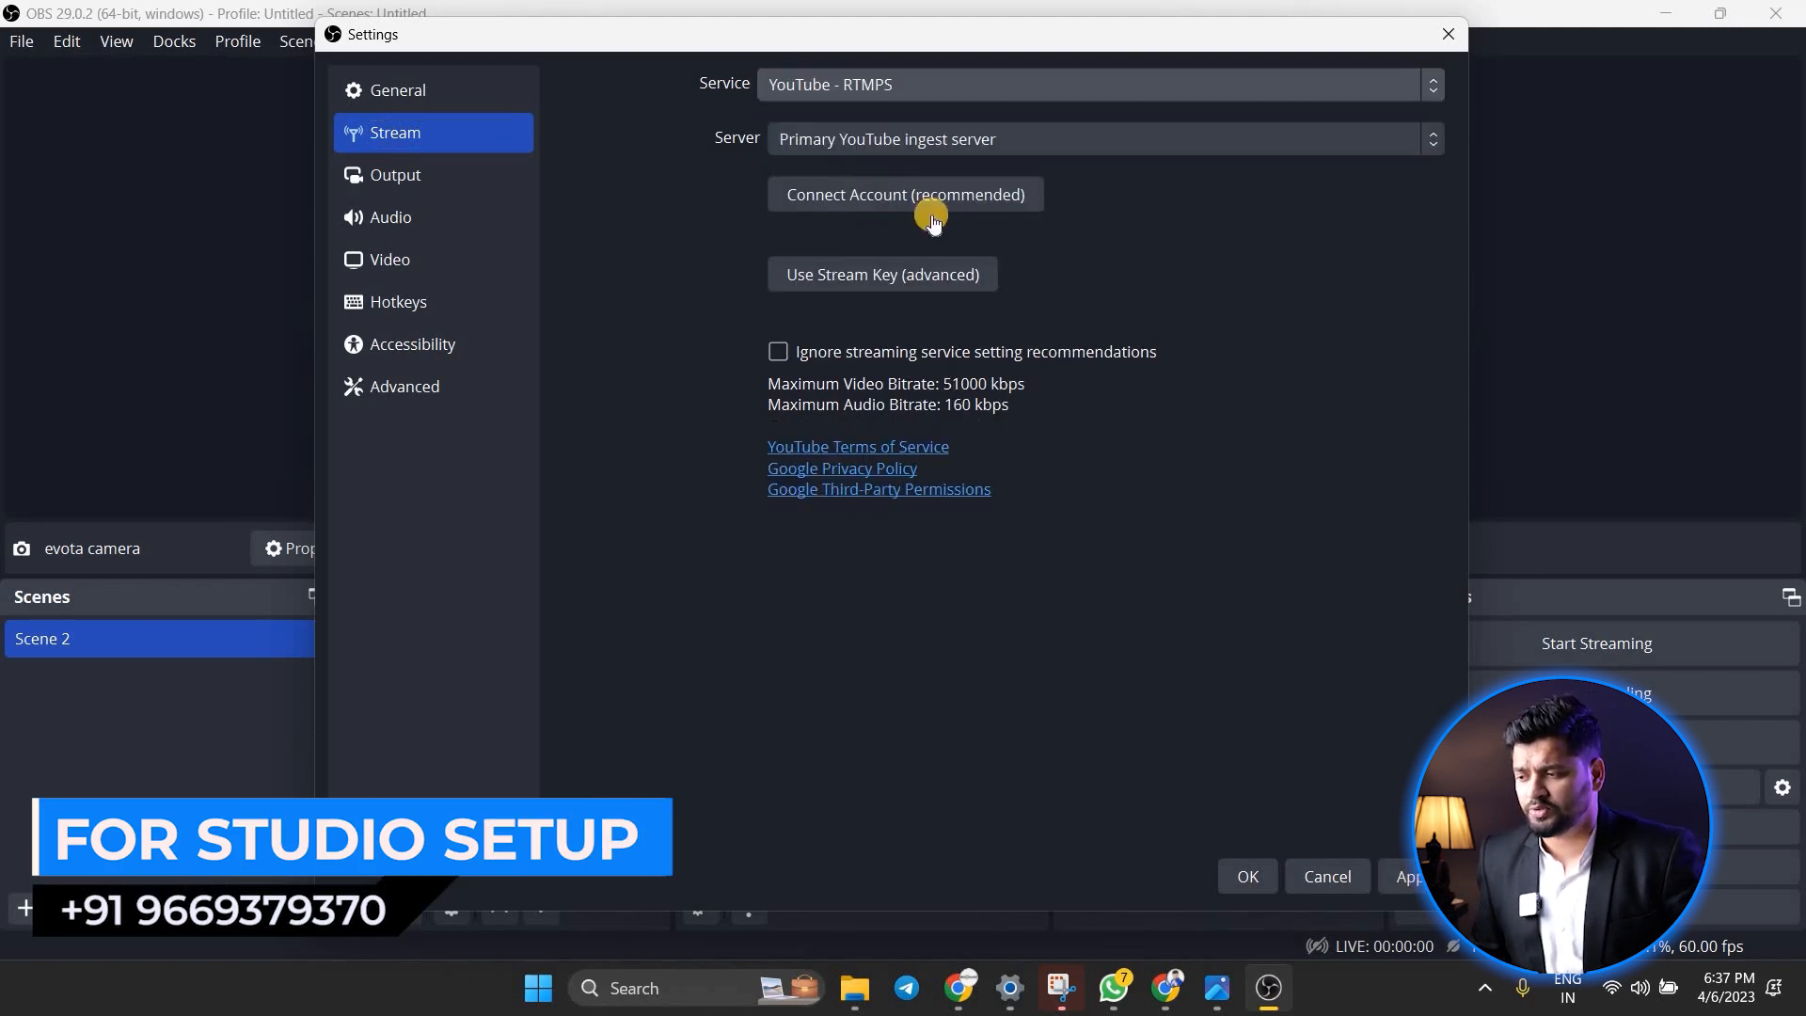
Choose to use a stream key, paste the copied YouTube stream key into its field, and apply the settings
click(801, 274)
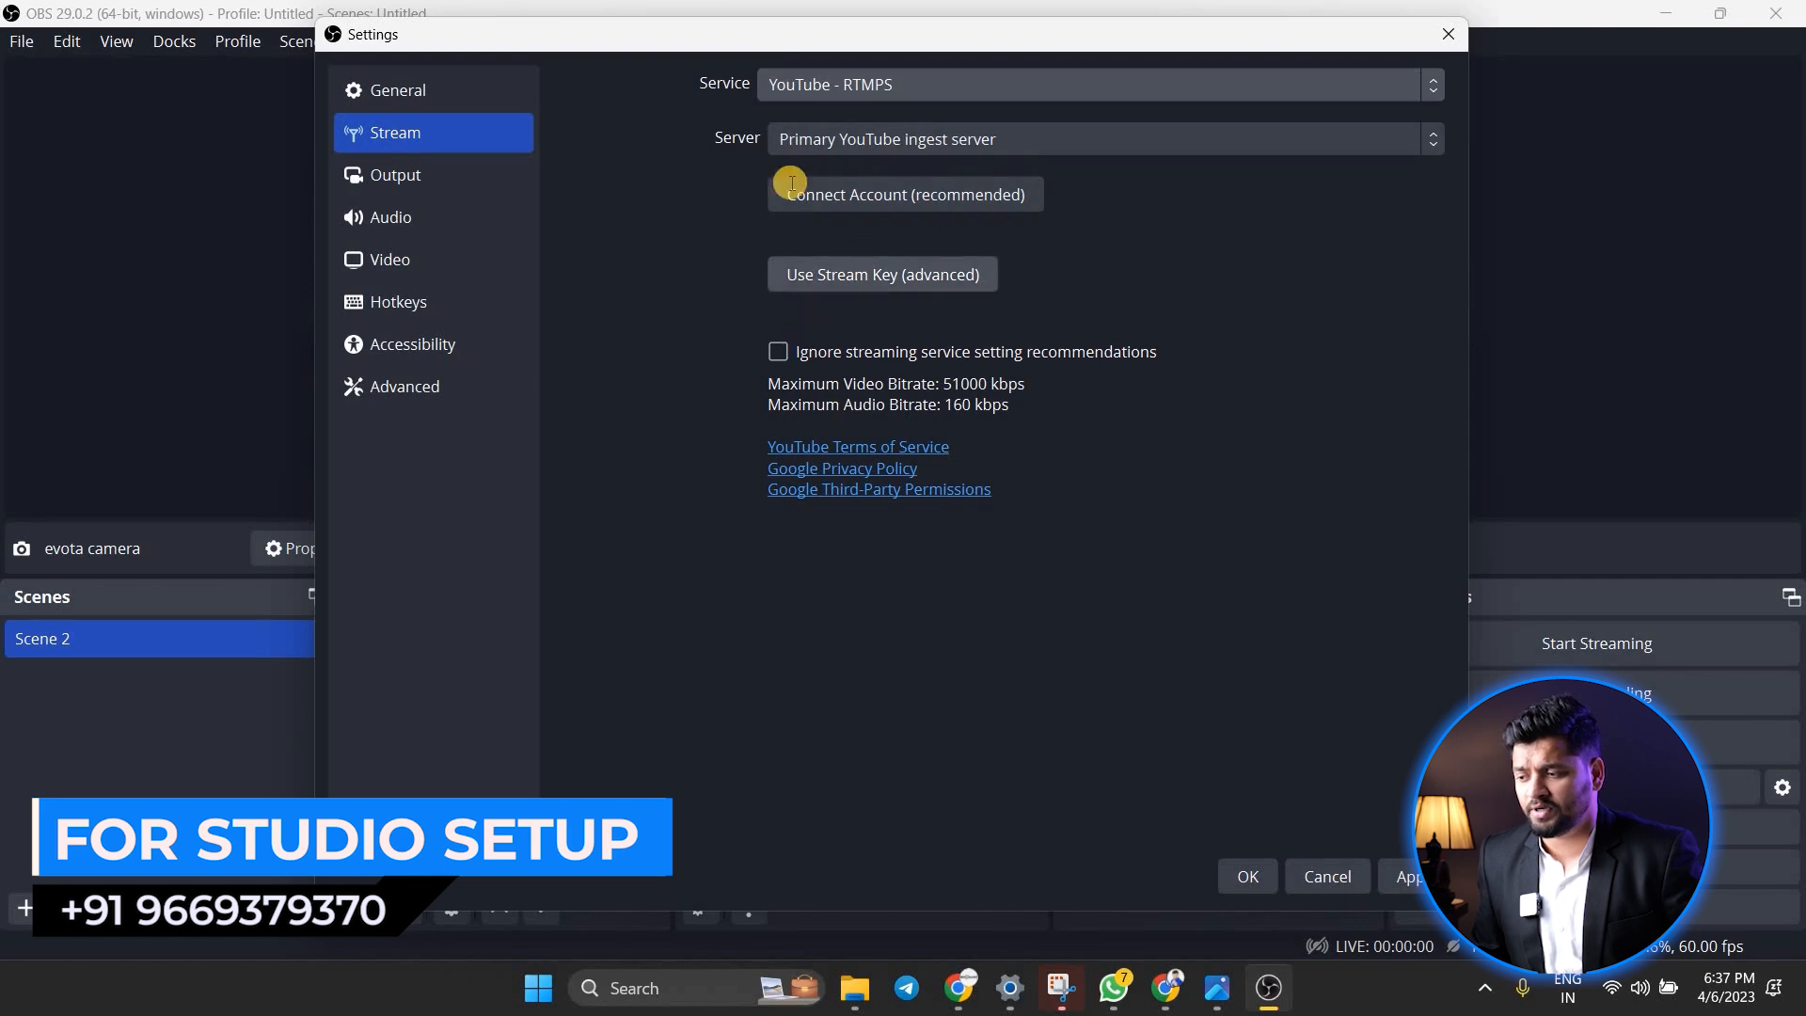
click(791, 185)
key(ctrl+v)
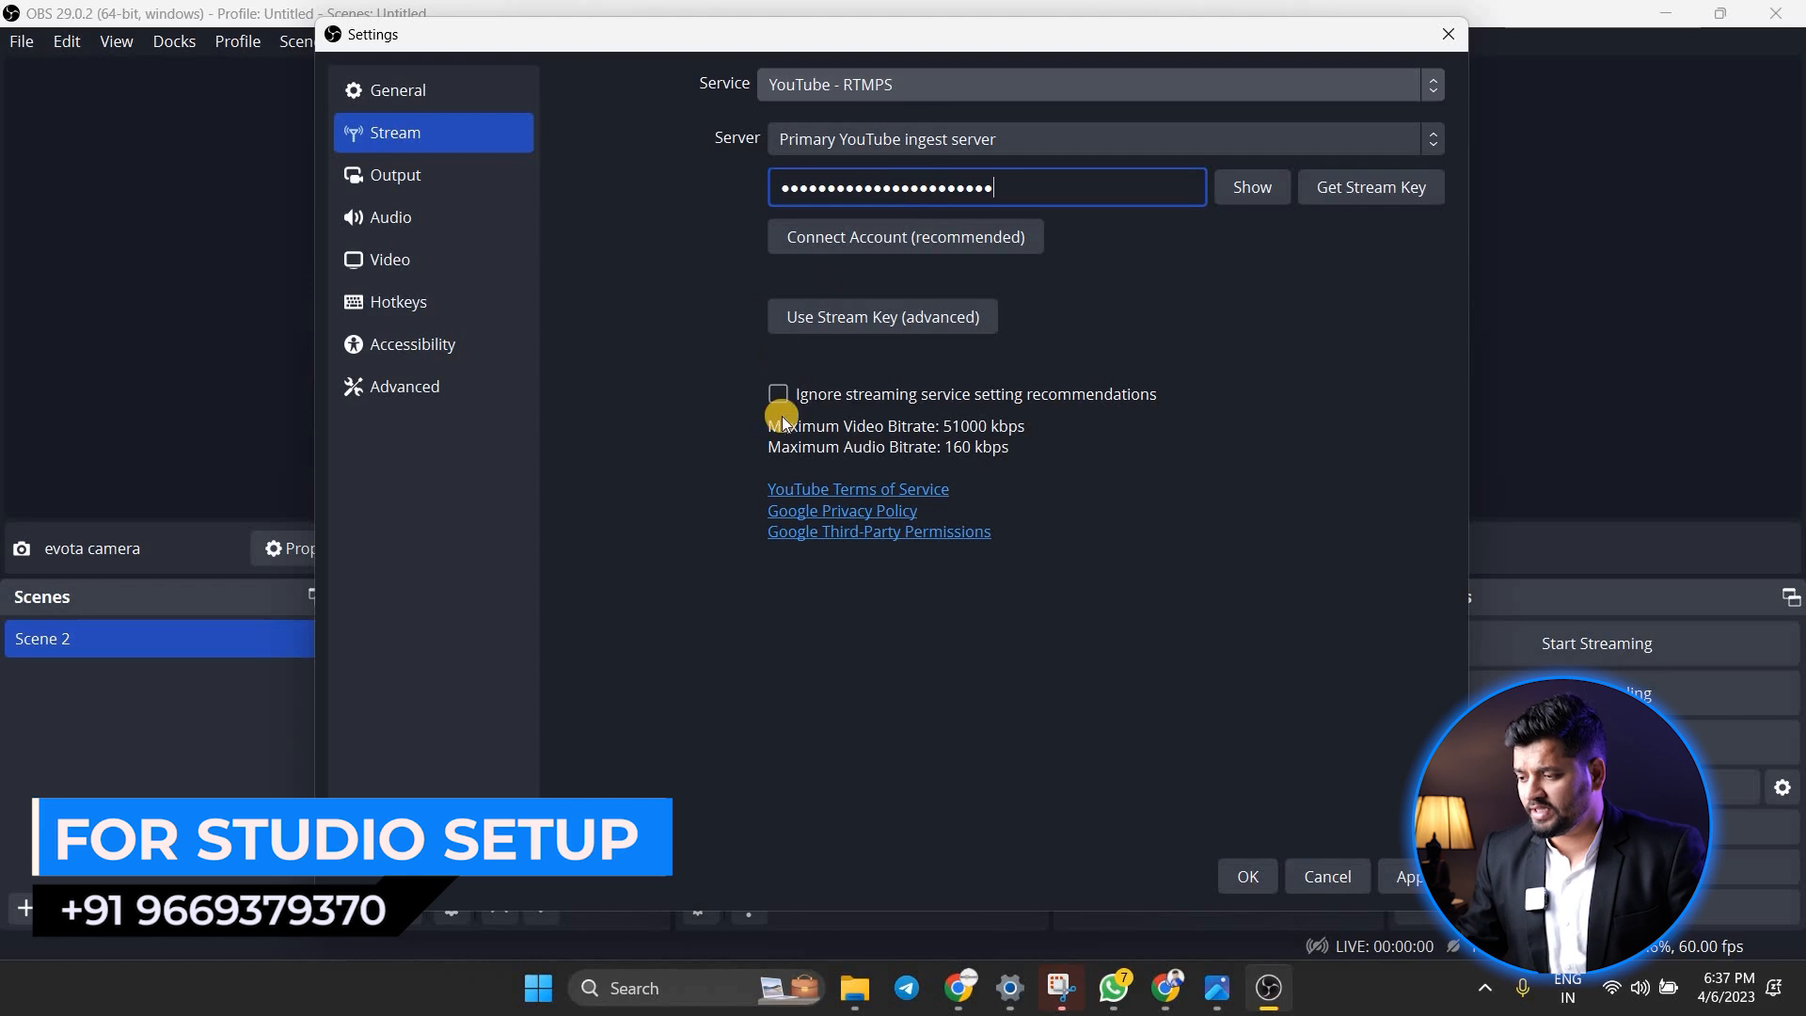
click(1410, 870)
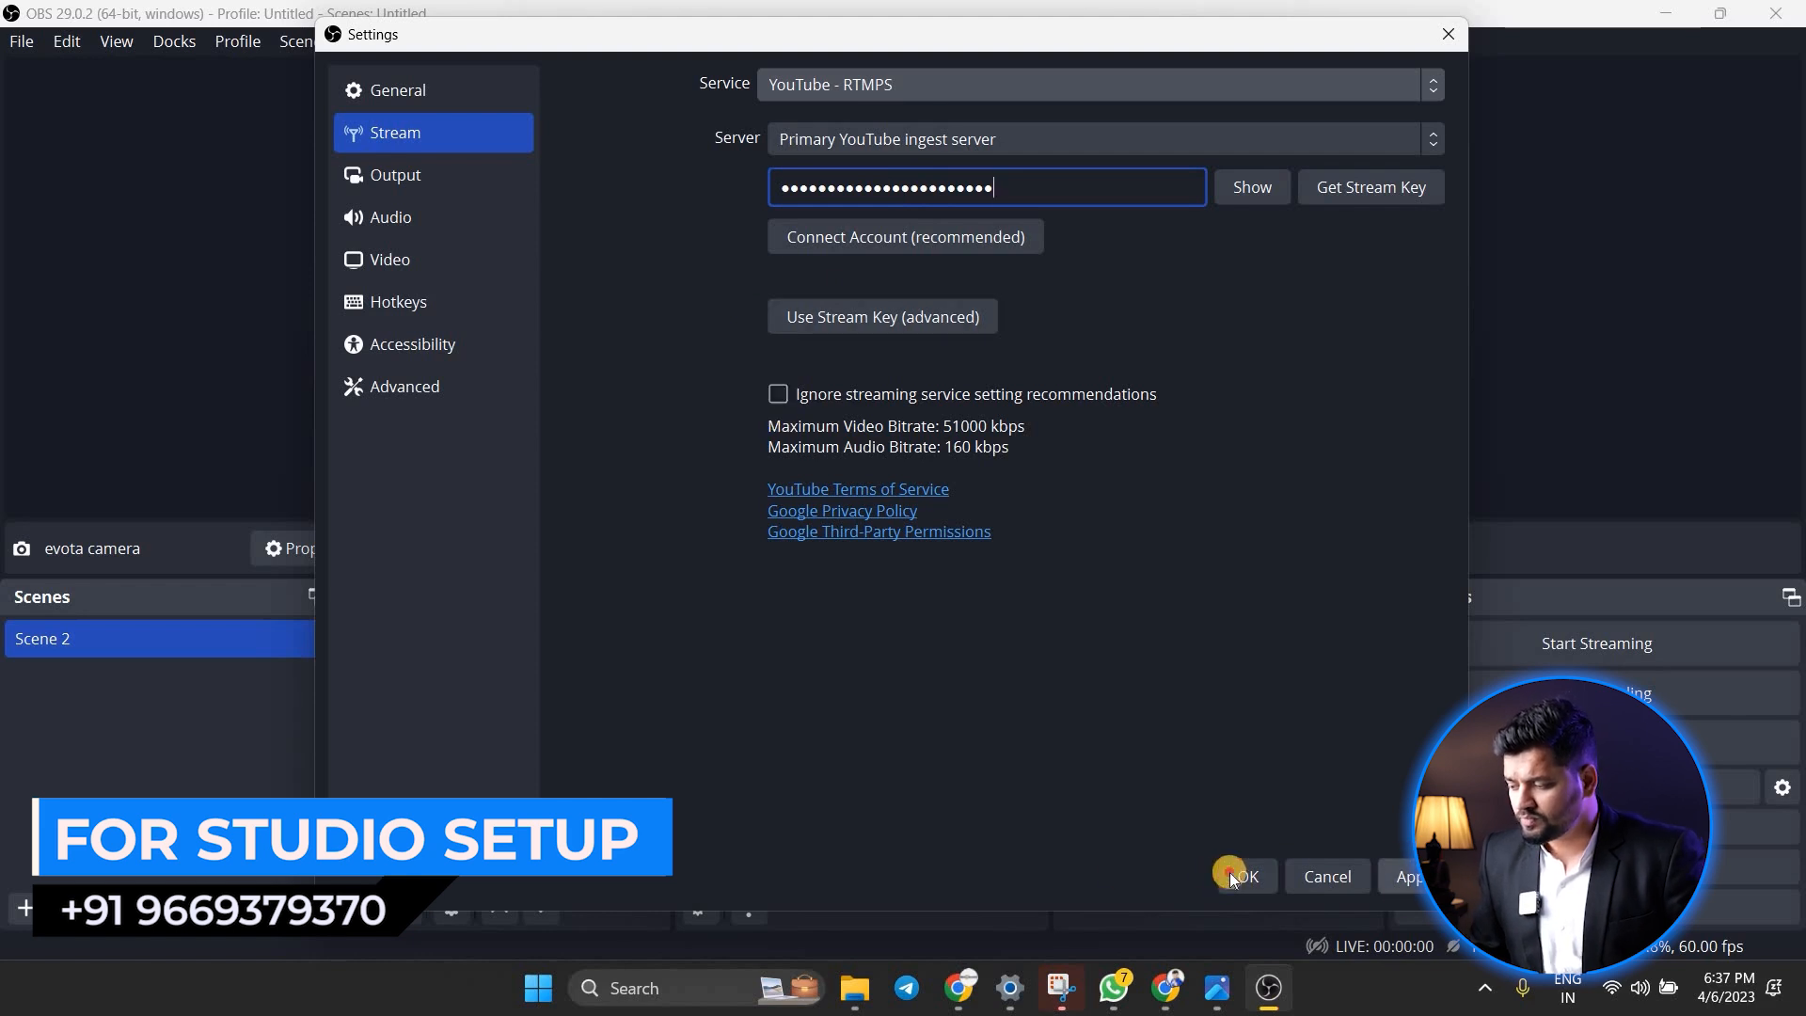
key(Escape)
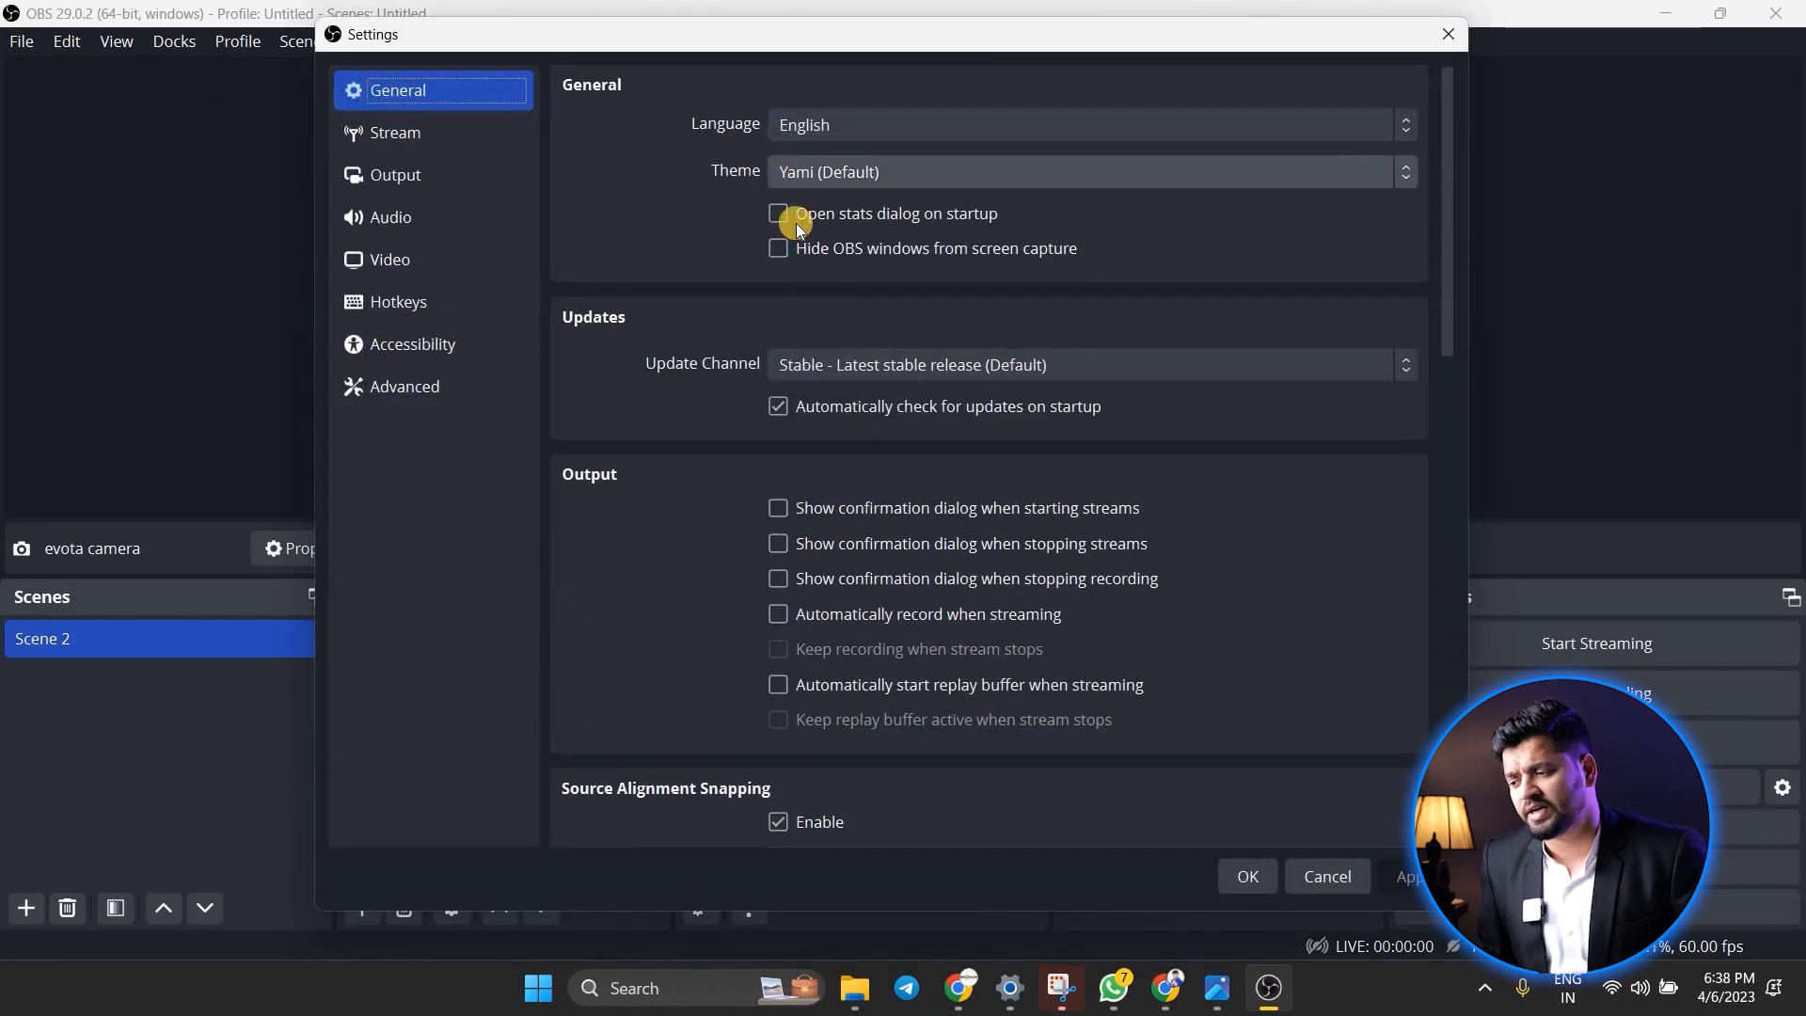
Try the Dark interface theme and switch back to Yami (Default)
click(797, 175)
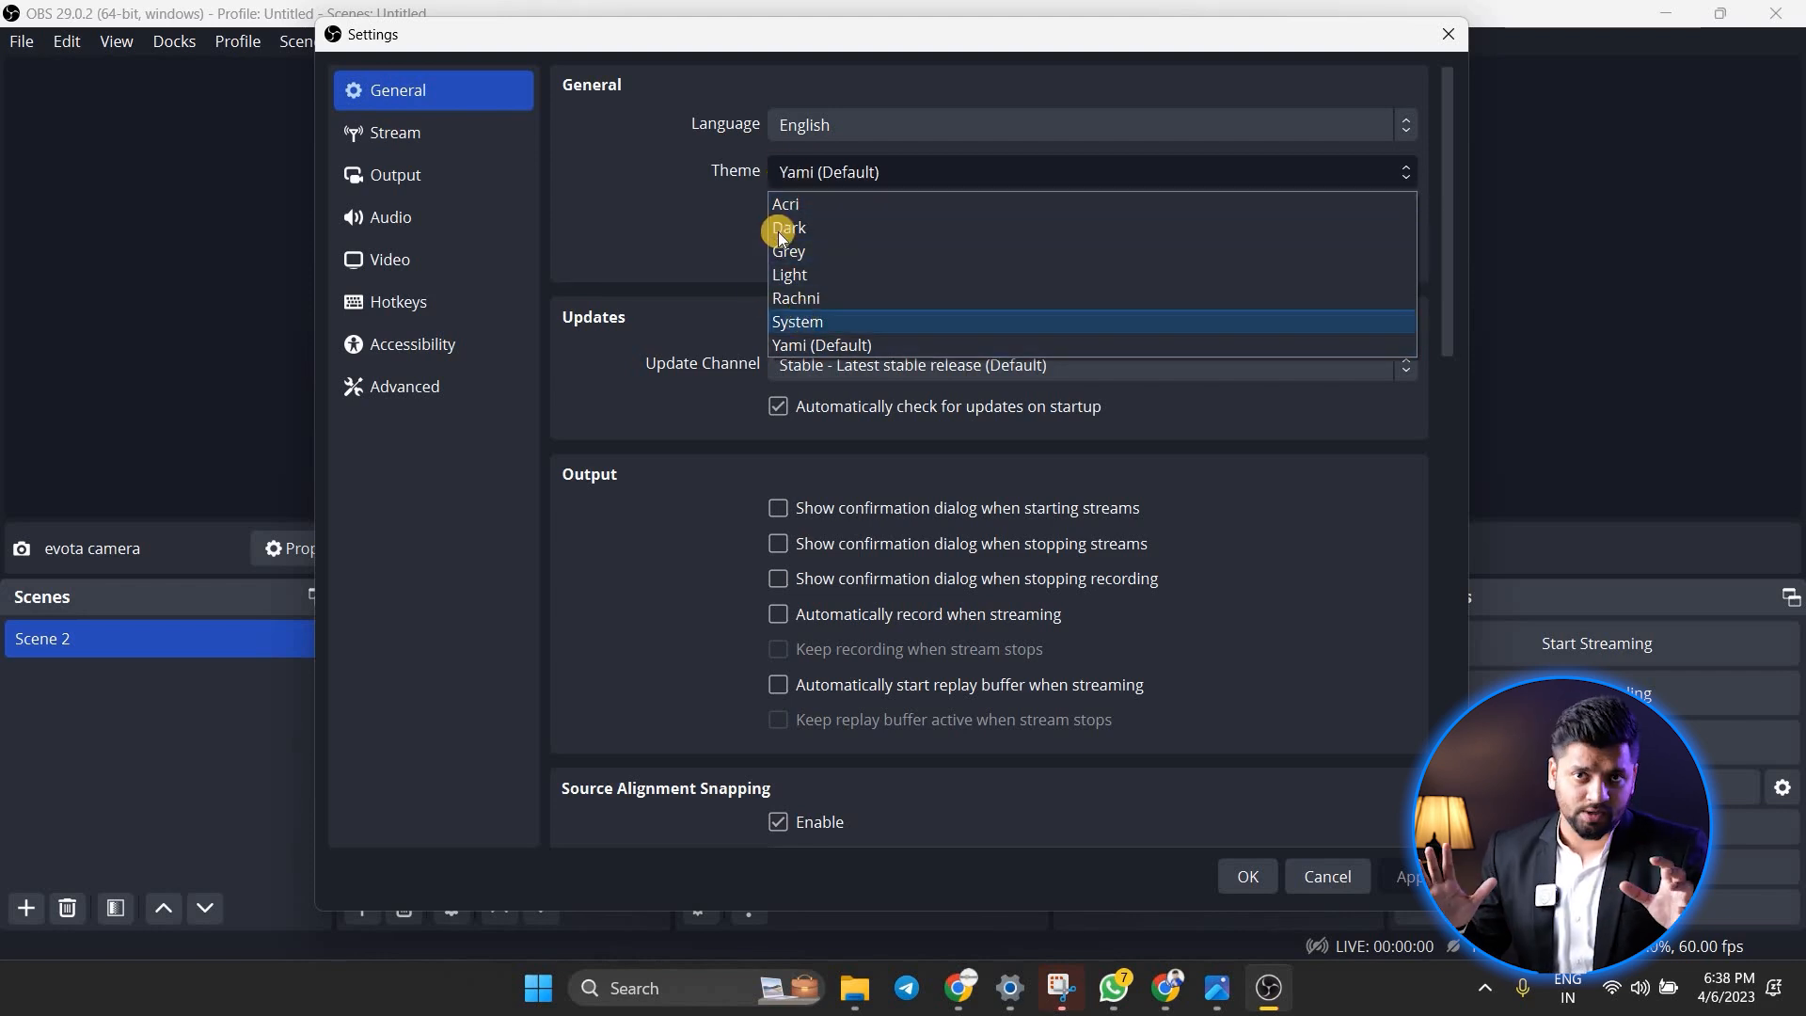
click(815, 173)
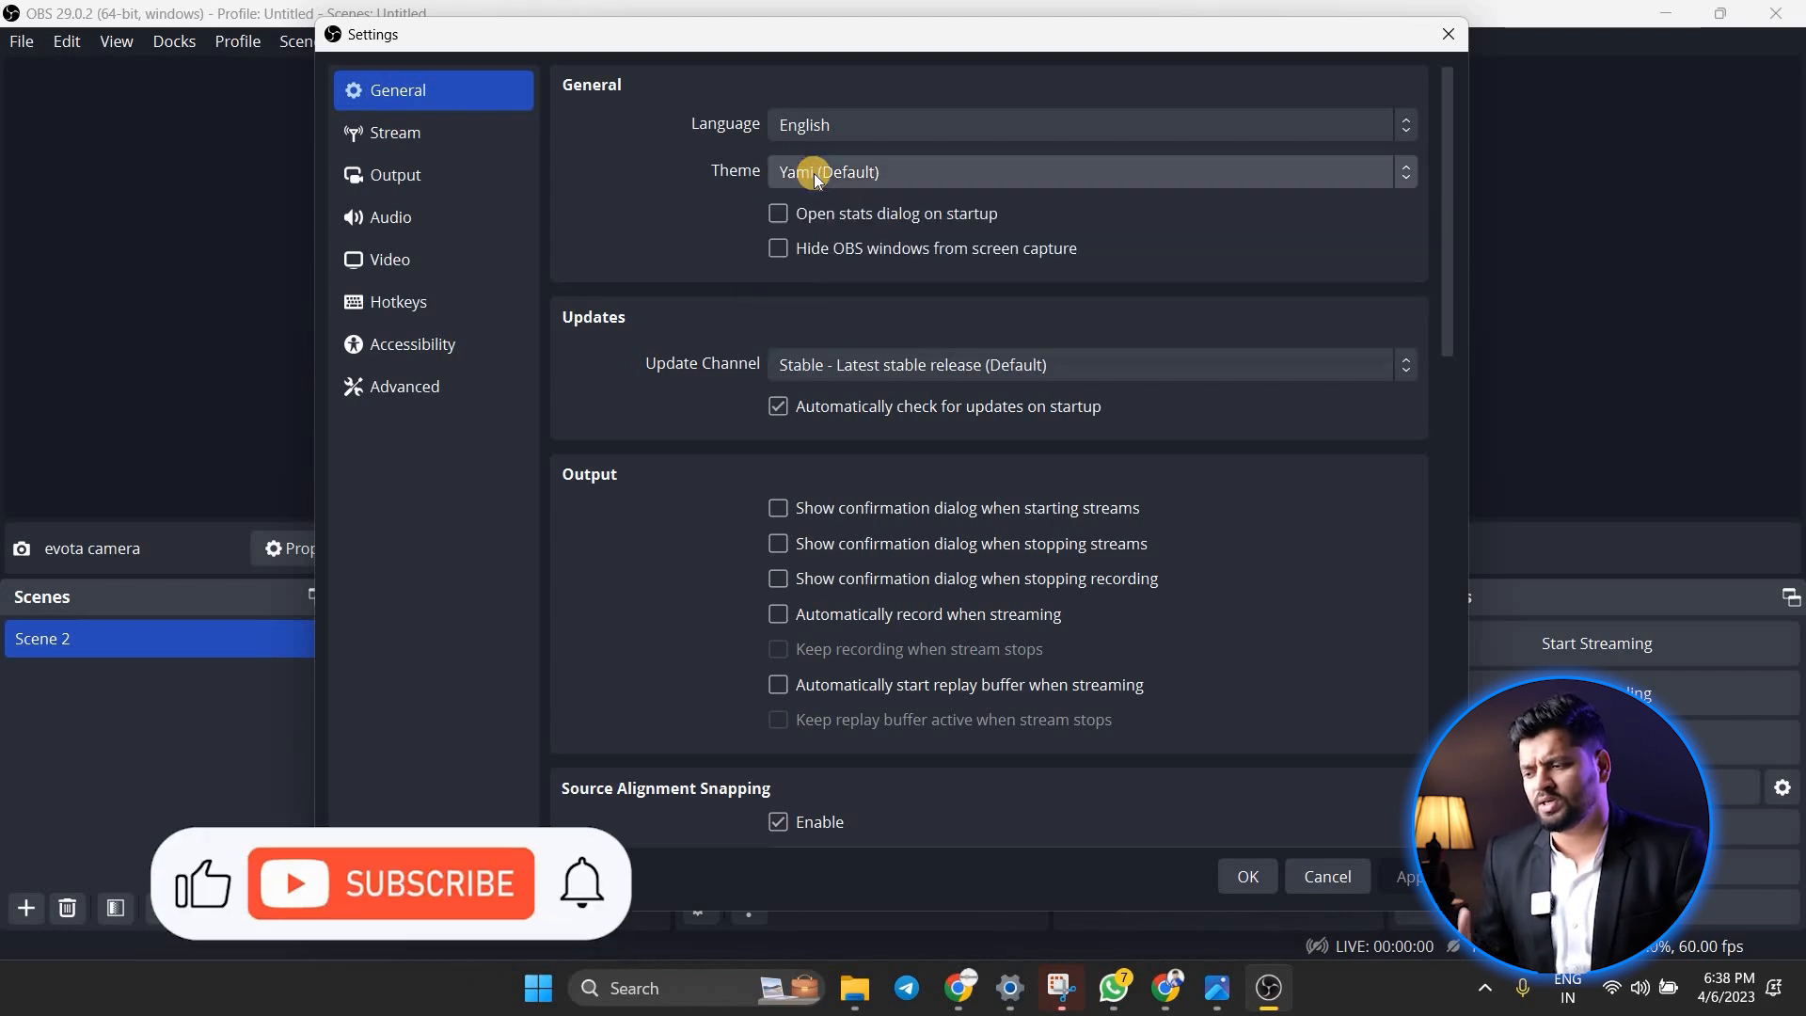
click(788, 178)
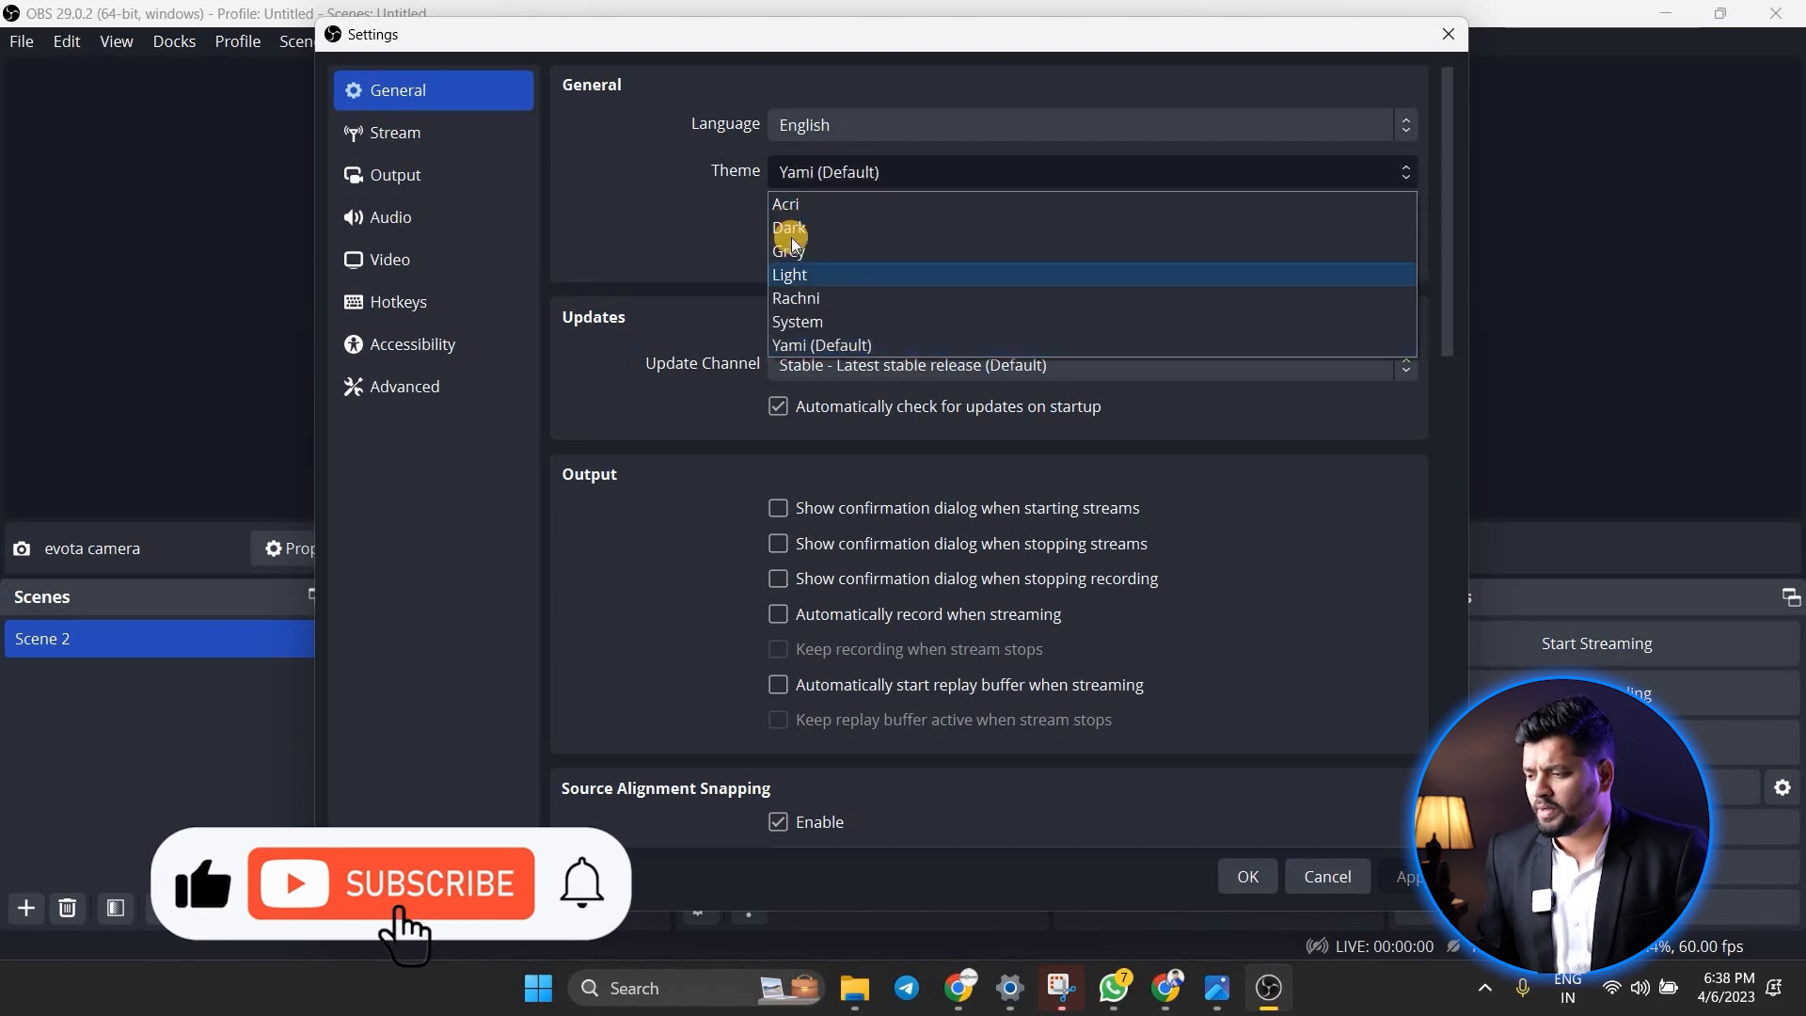
click(788, 227)
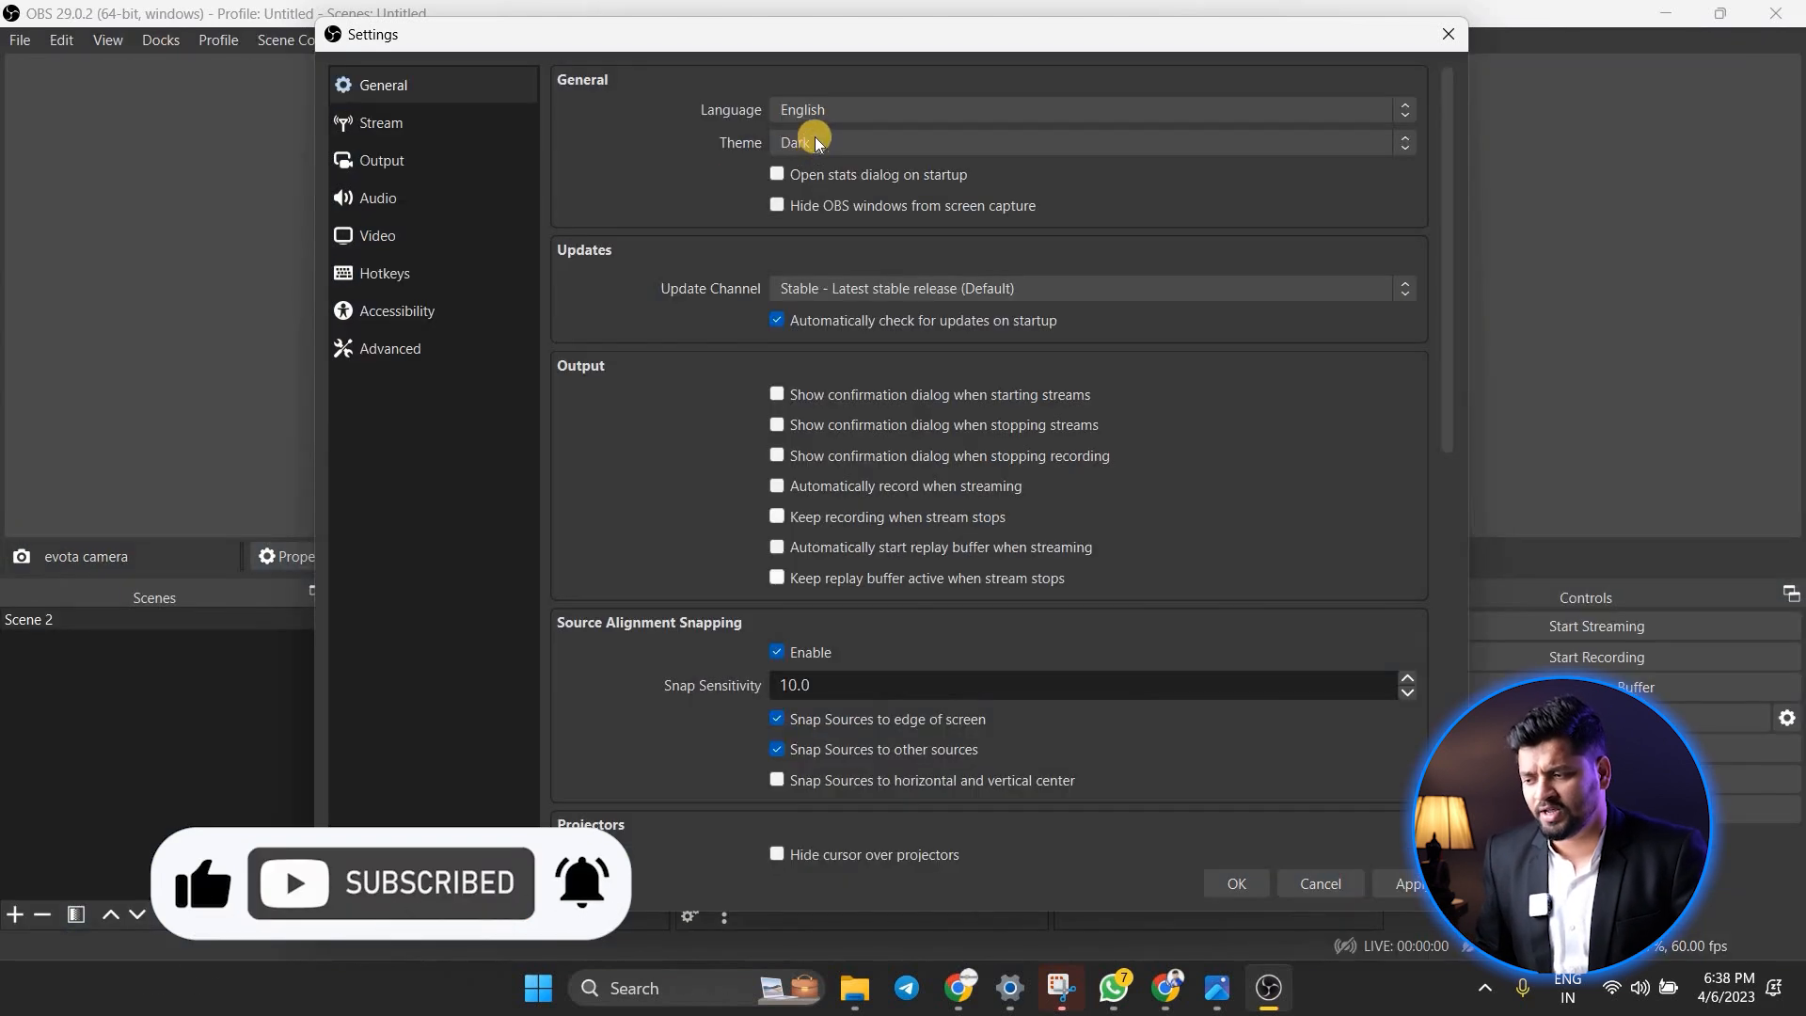
click(796, 143)
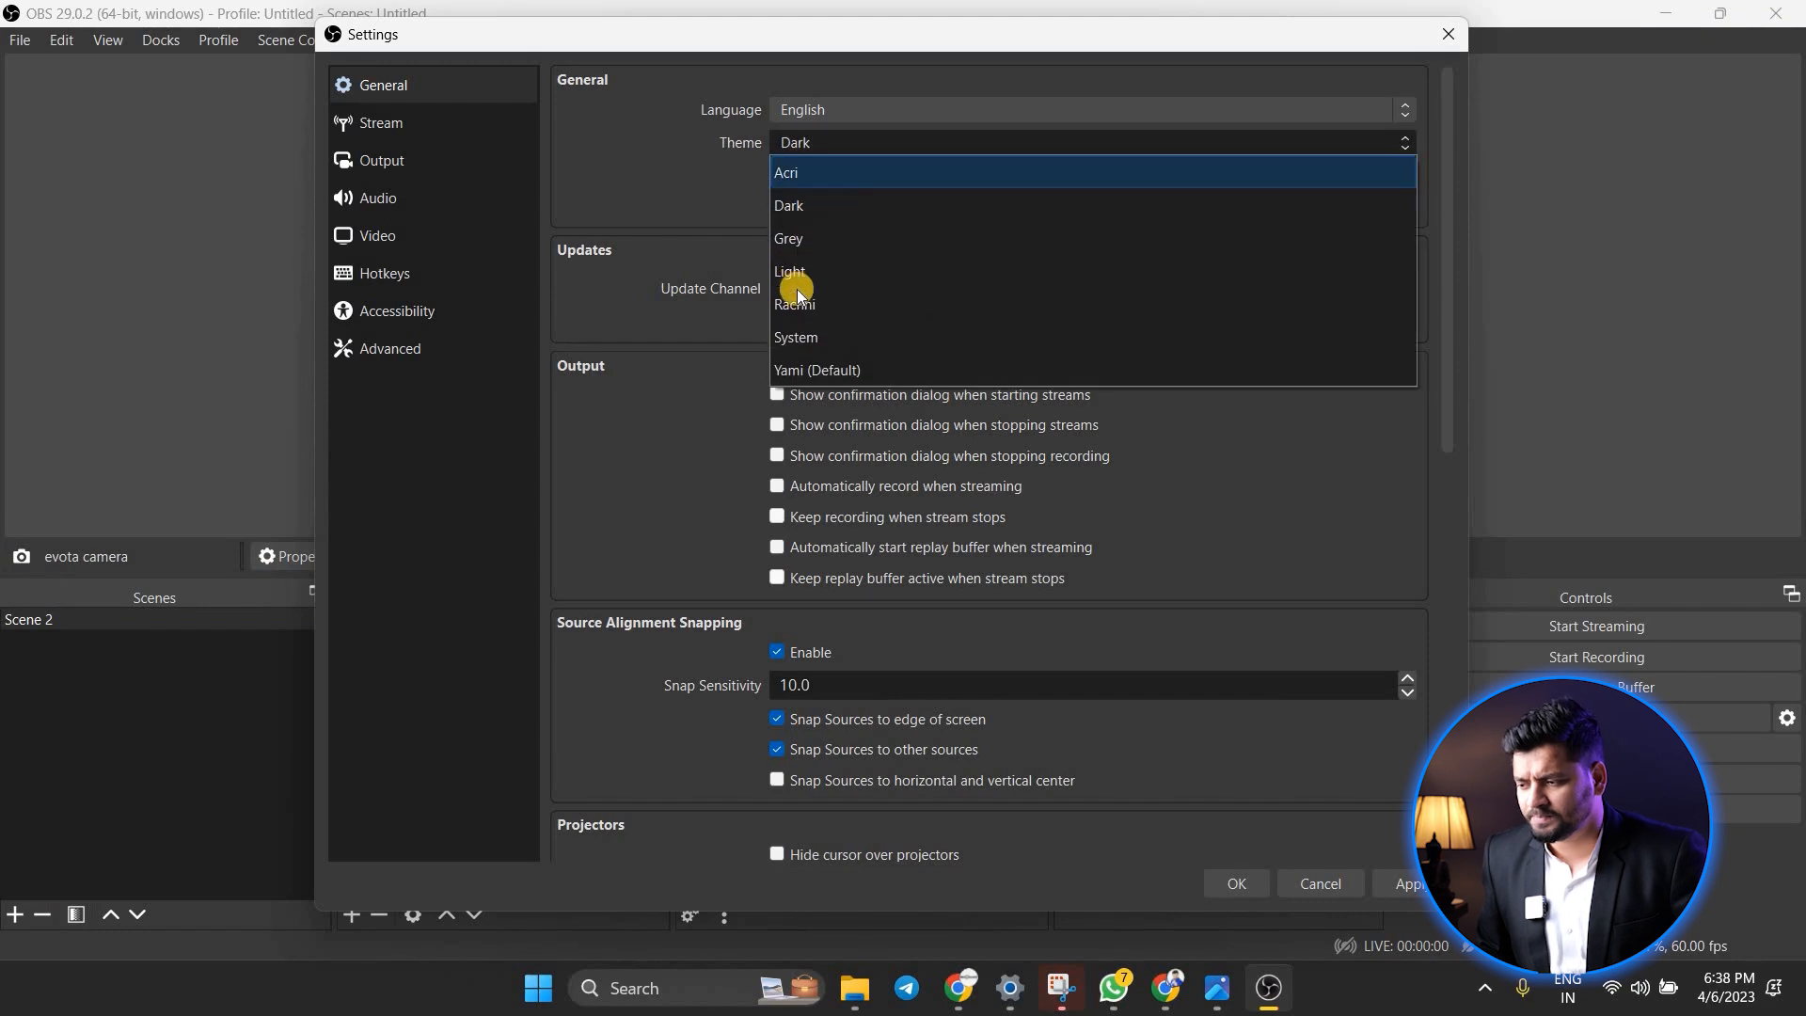
click(809, 365)
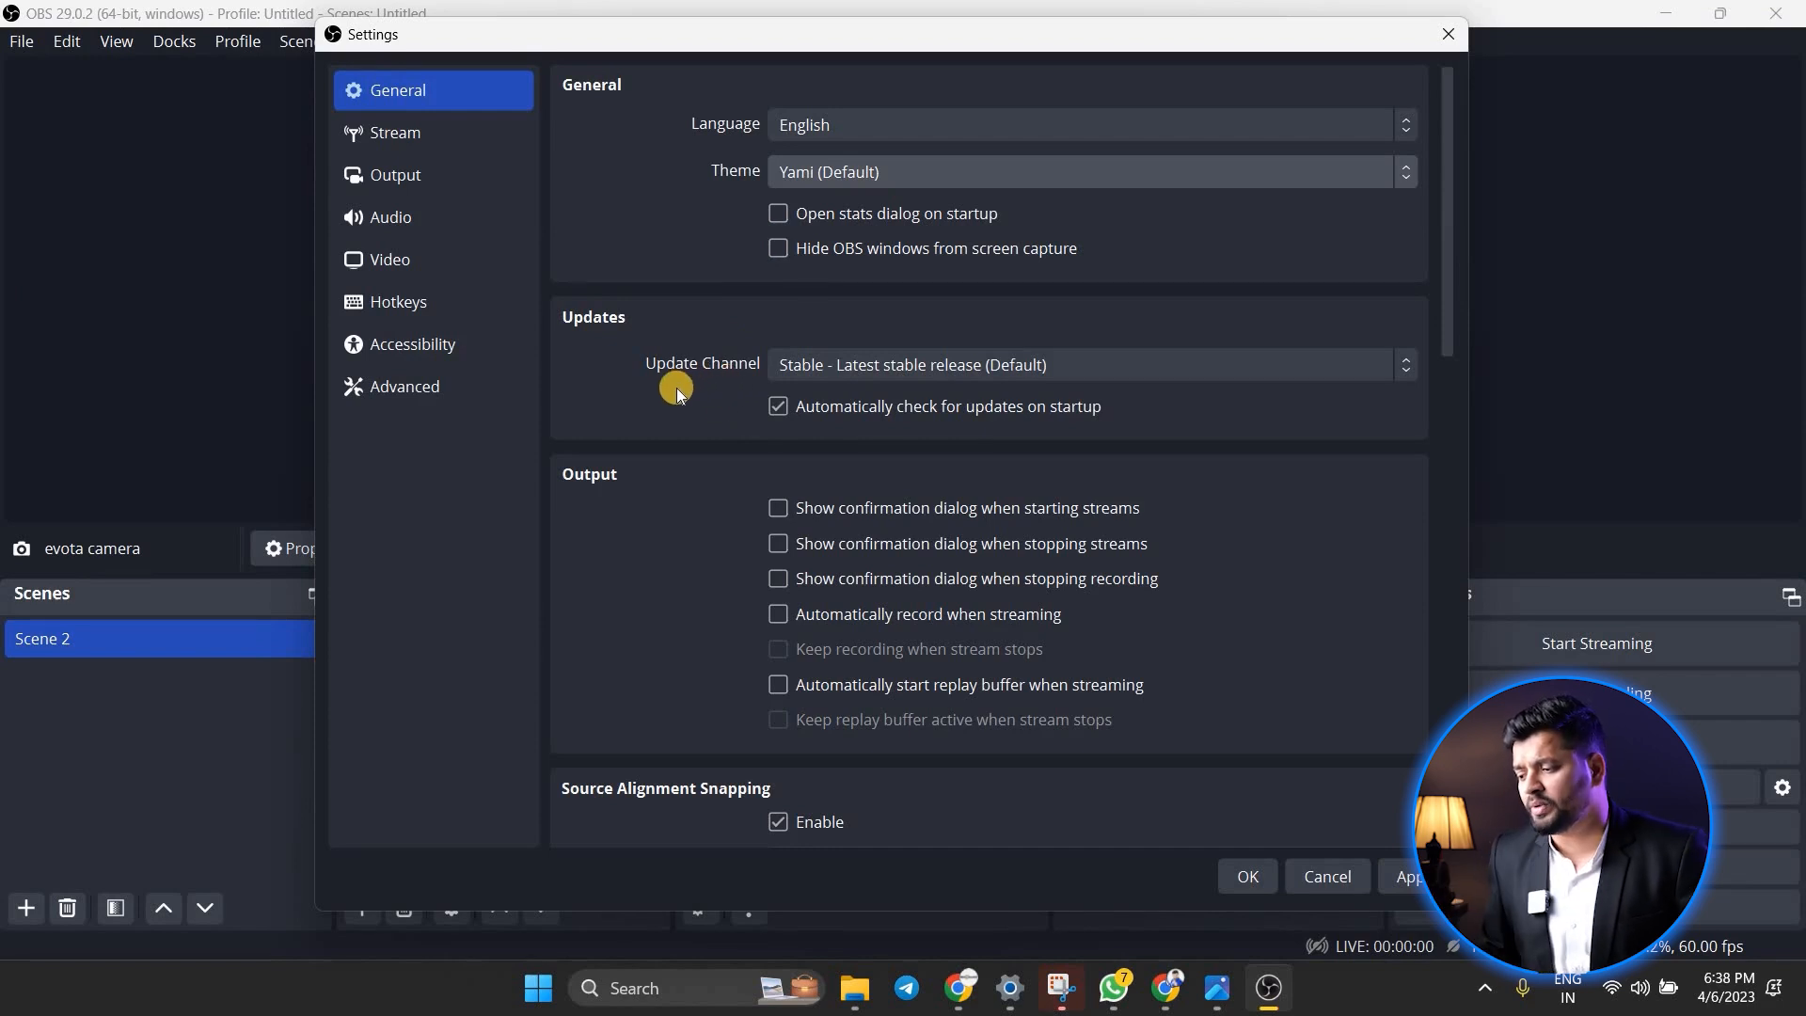
Enable snapping sources to horizontal and vertical center in the source alignment settings
scroll(793, 381, down, 1)
click(776, 337)
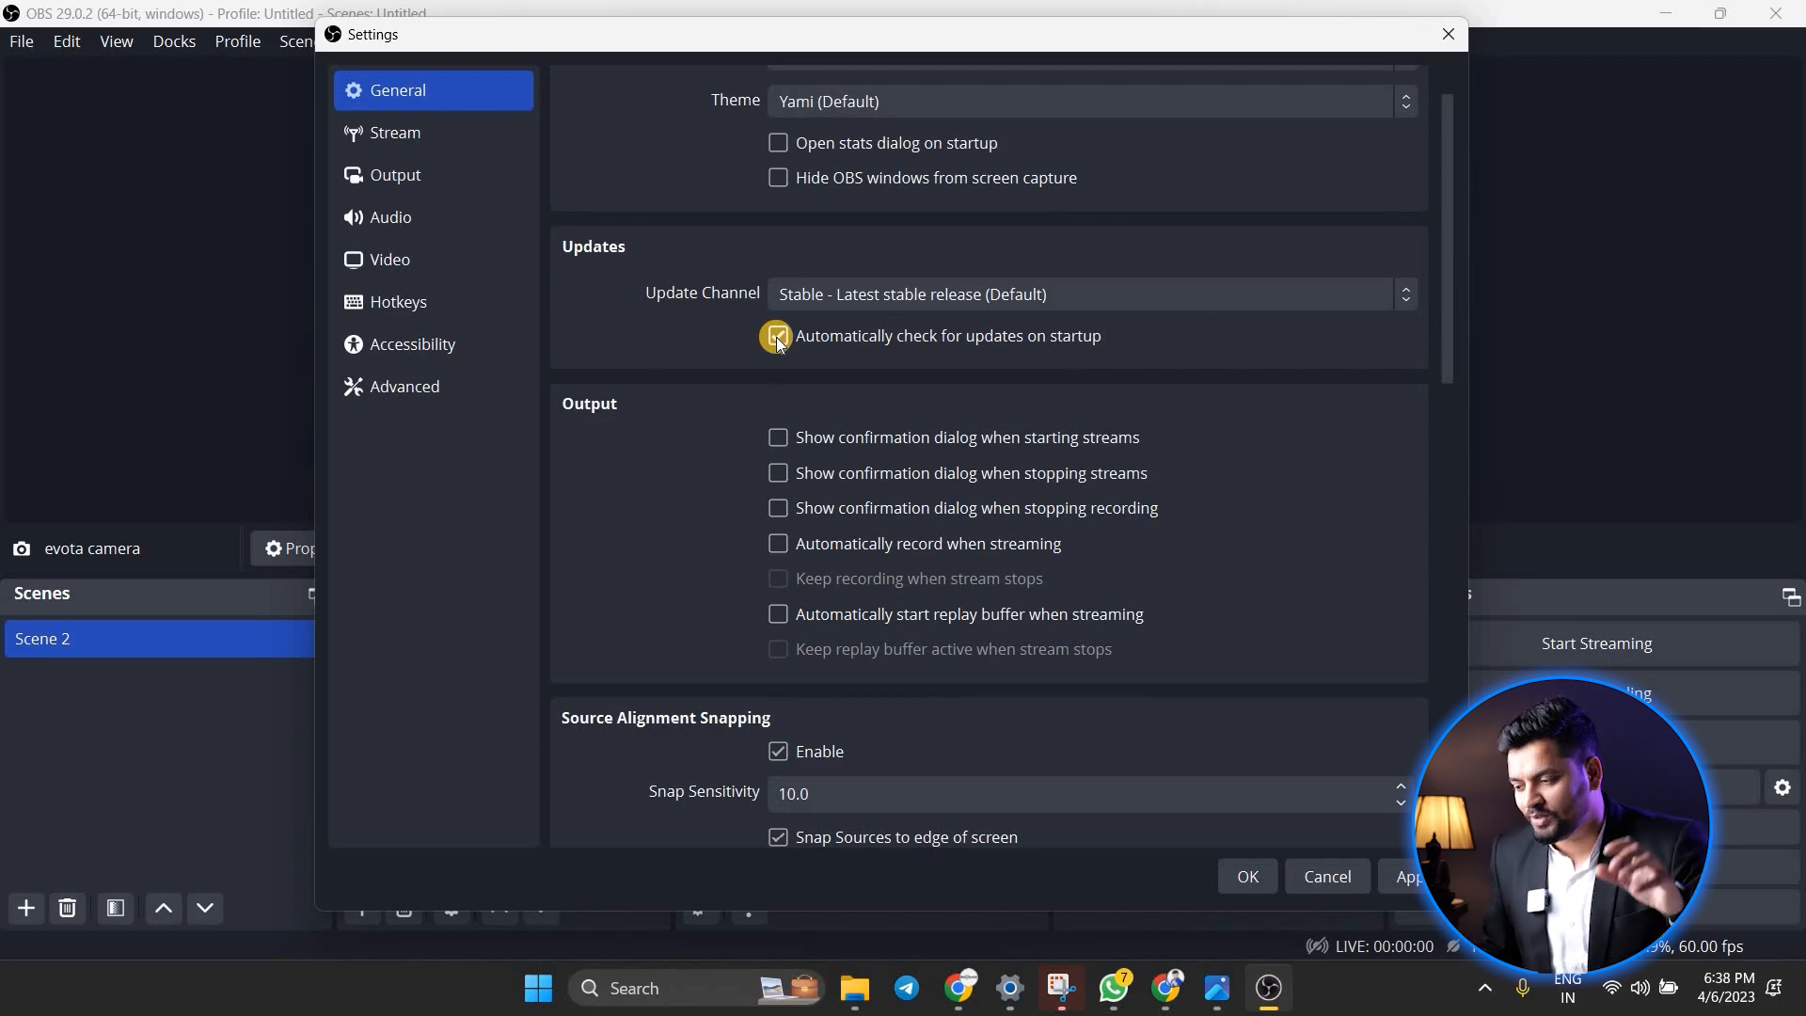
scroll(701, 319, down, 2)
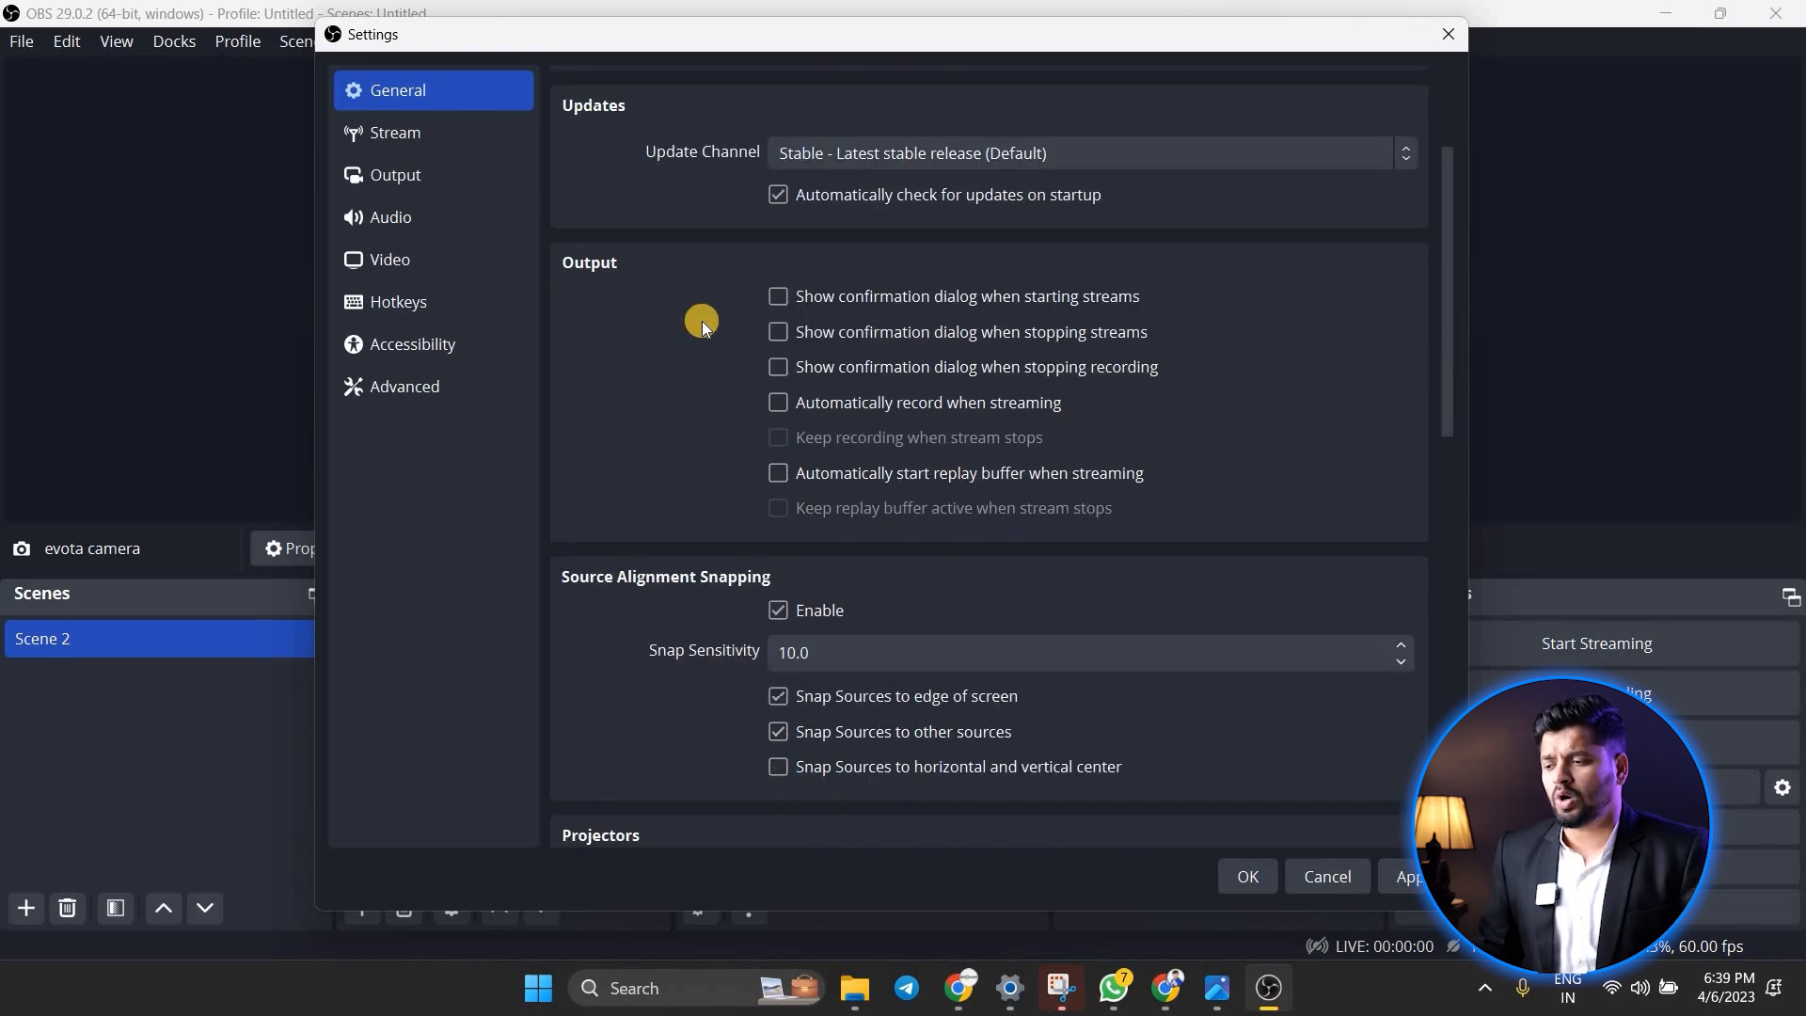
scroll(719, 536, down, 2)
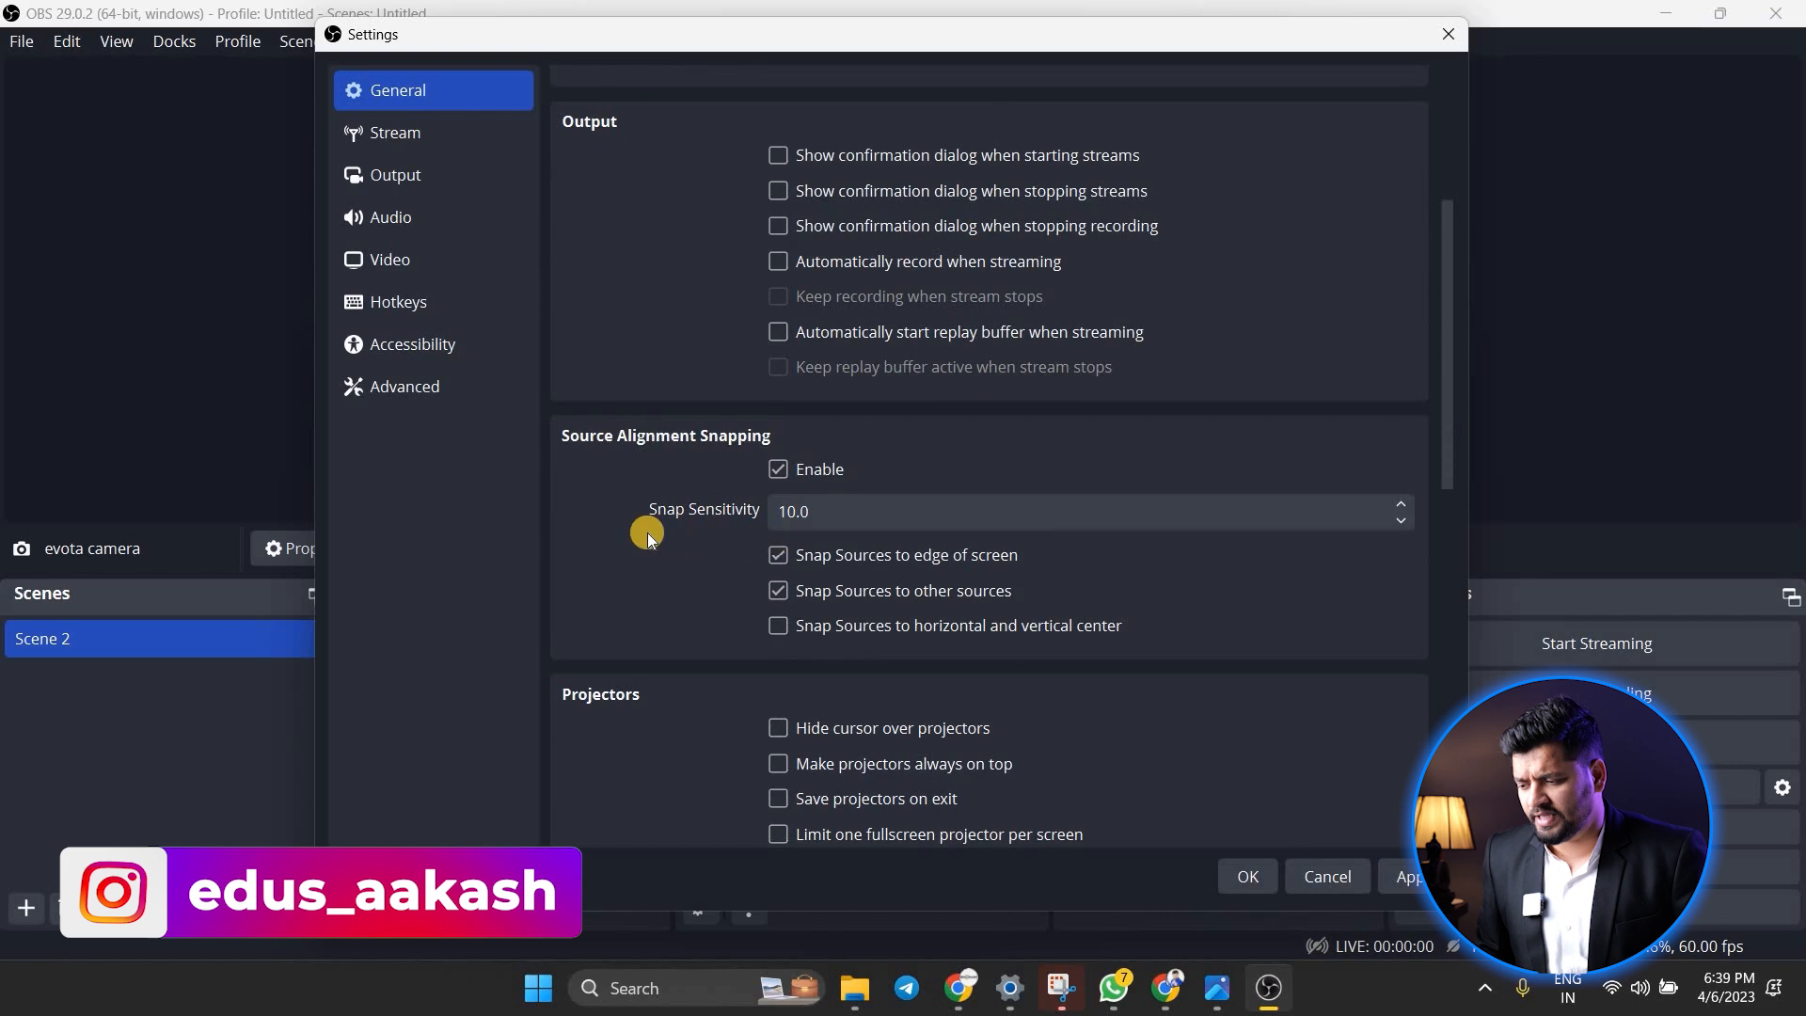
scroll(753, 493, down, 2)
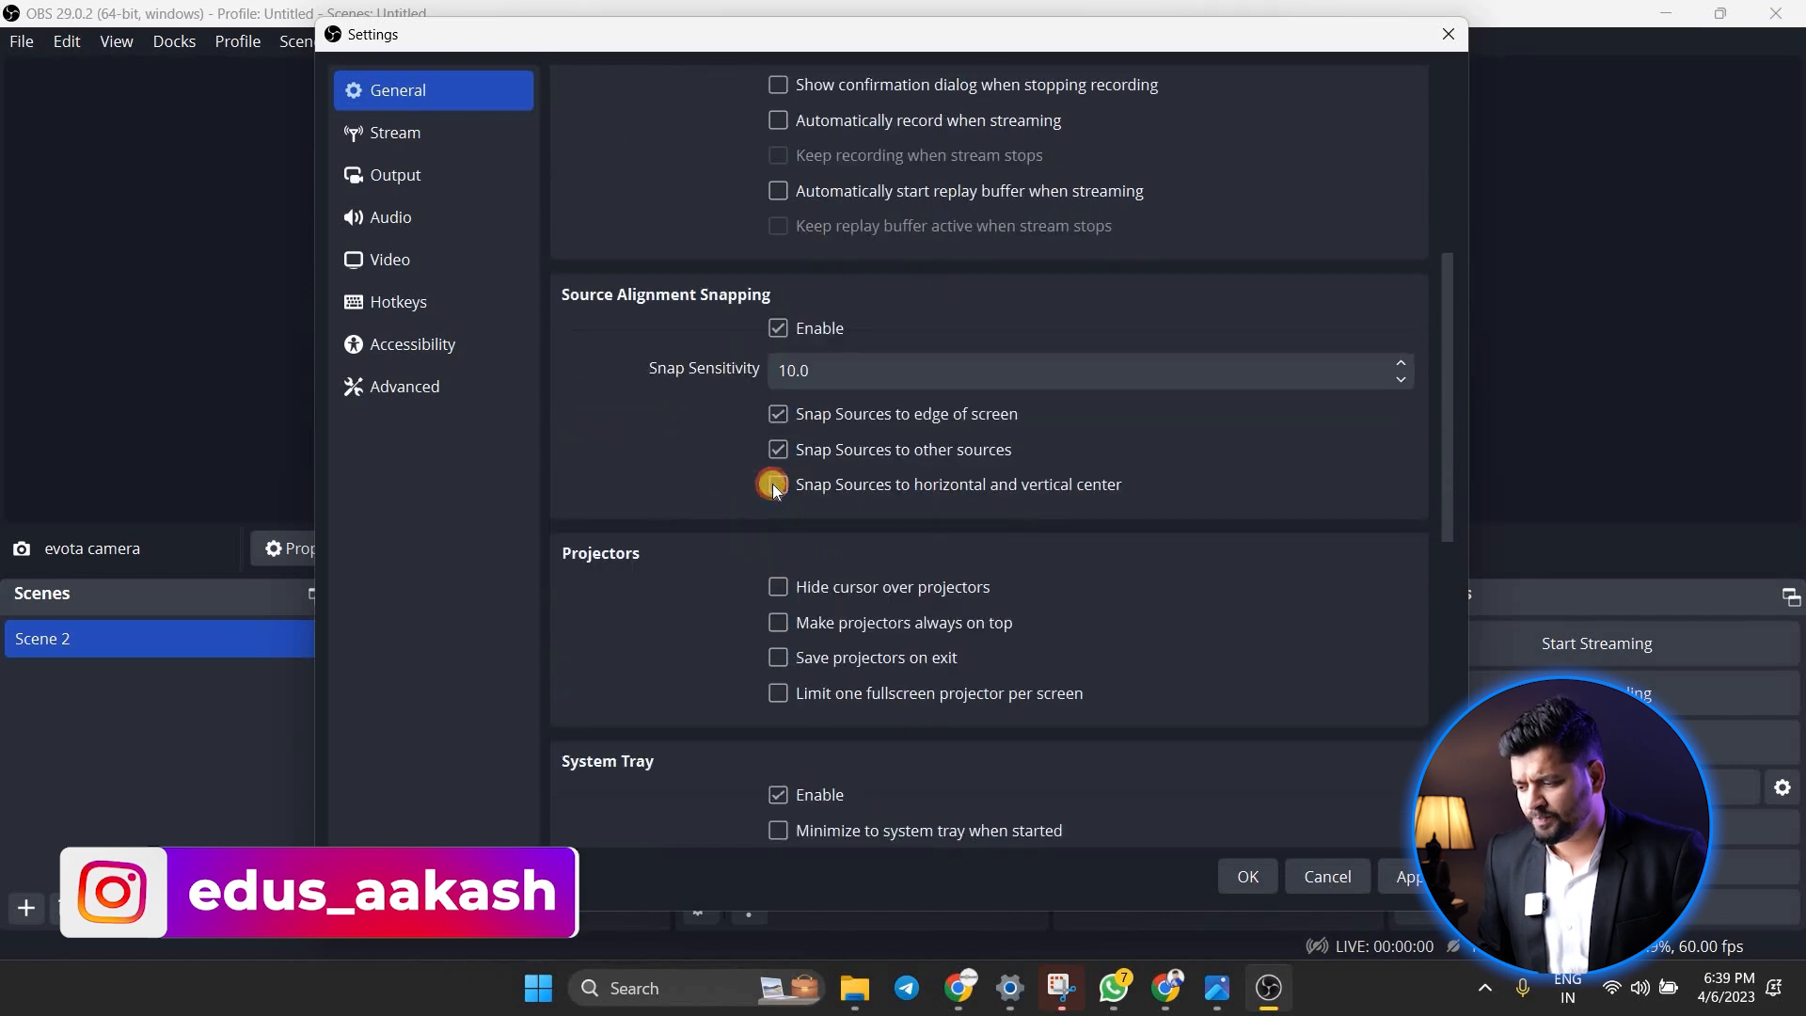
click(773, 484)
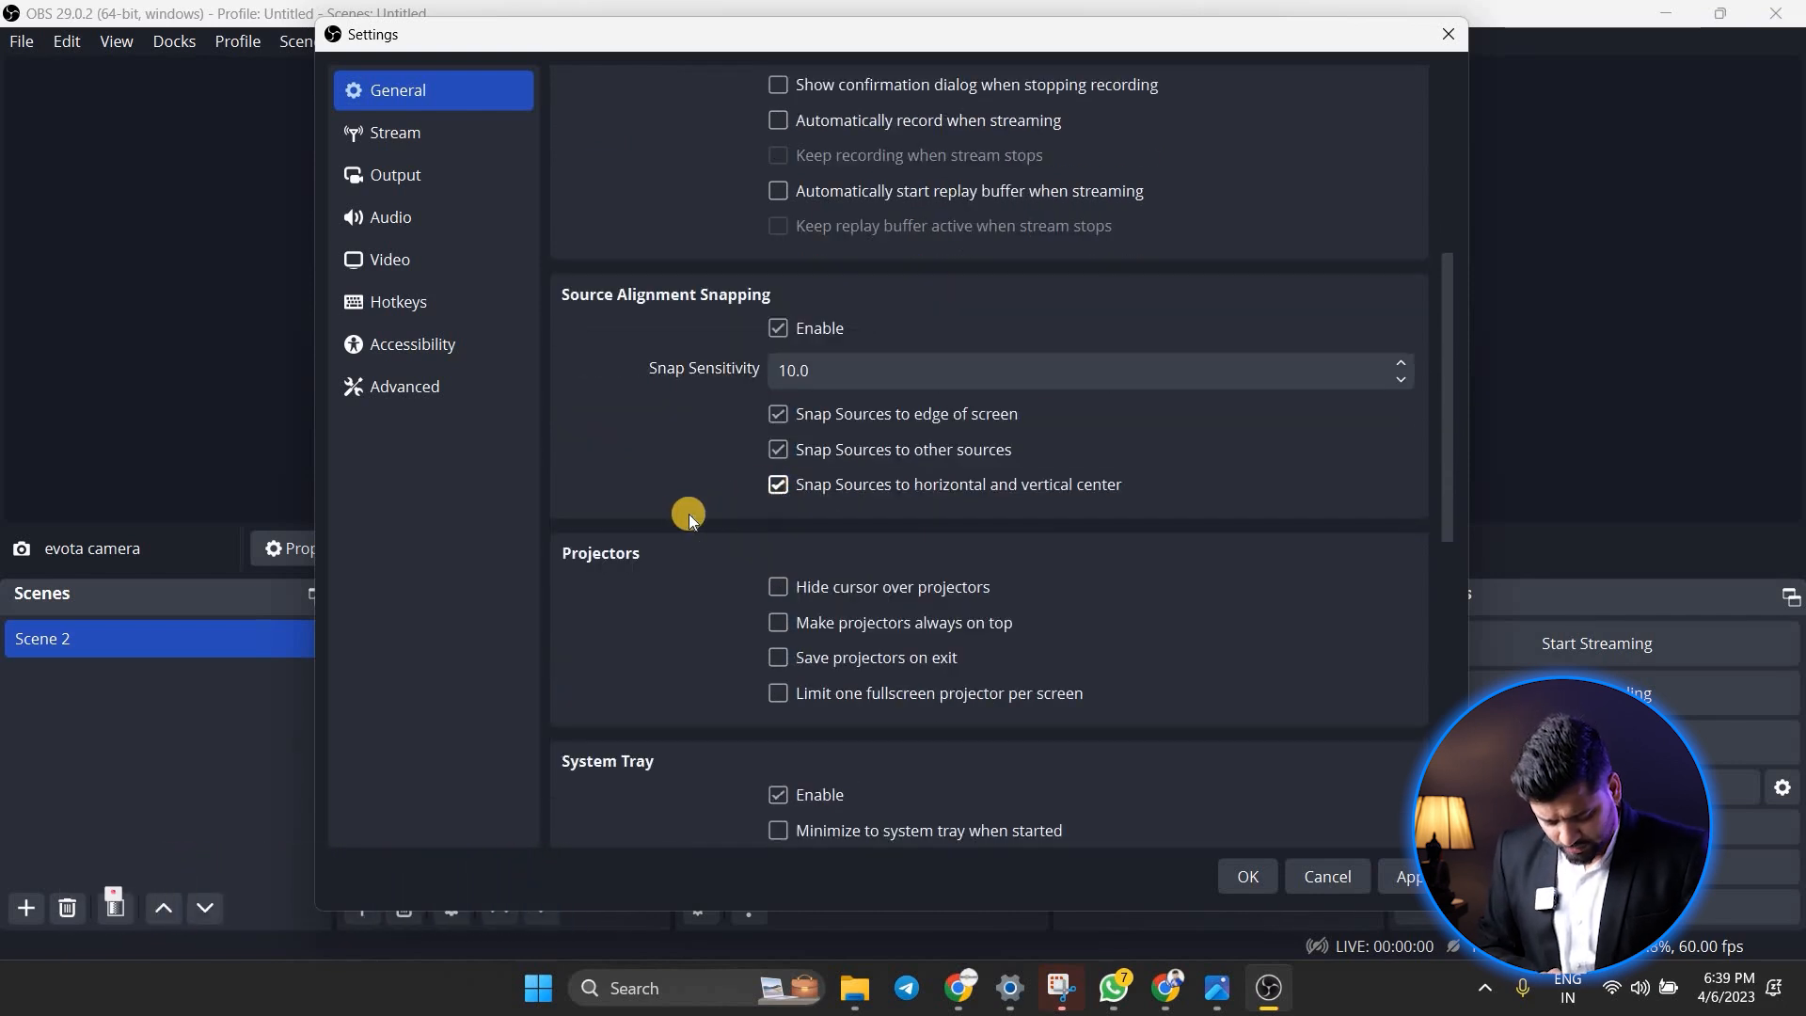
Review the remaining general options, from projectors and system tray to multiview, and the stream settings
scroll(685, 532, down, 2)
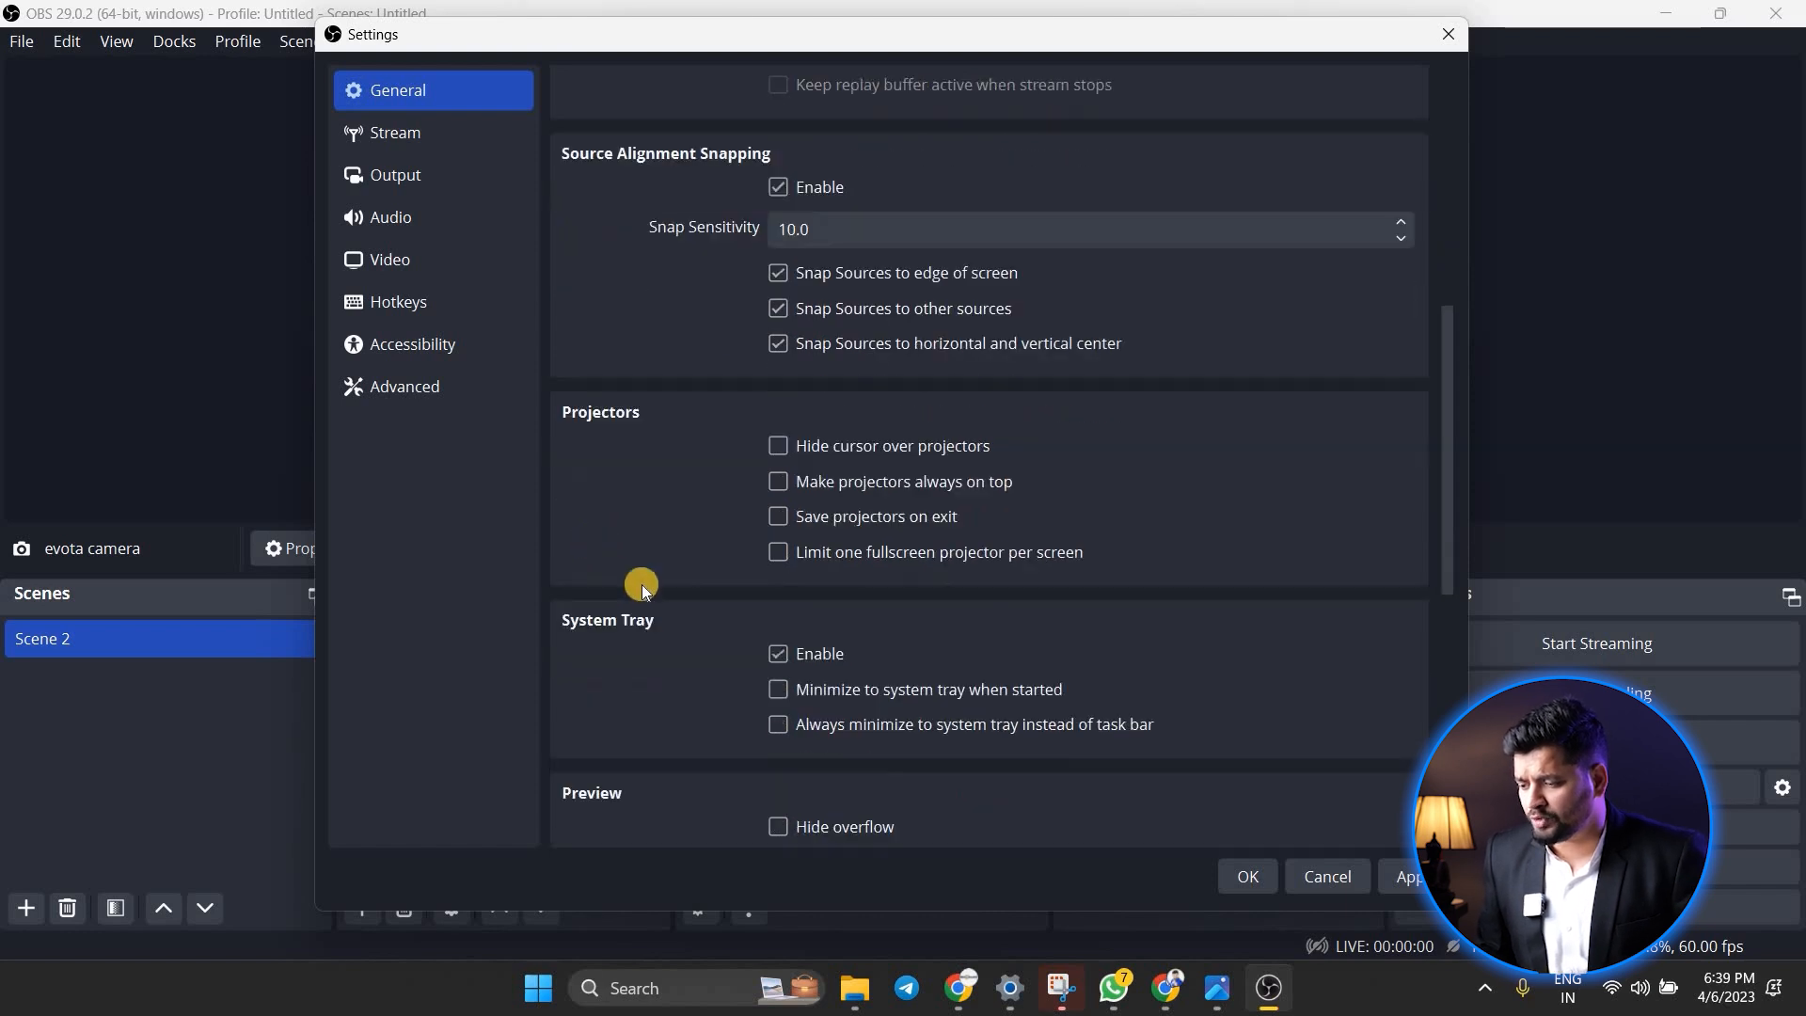
scroll(697, 567, down, 2)
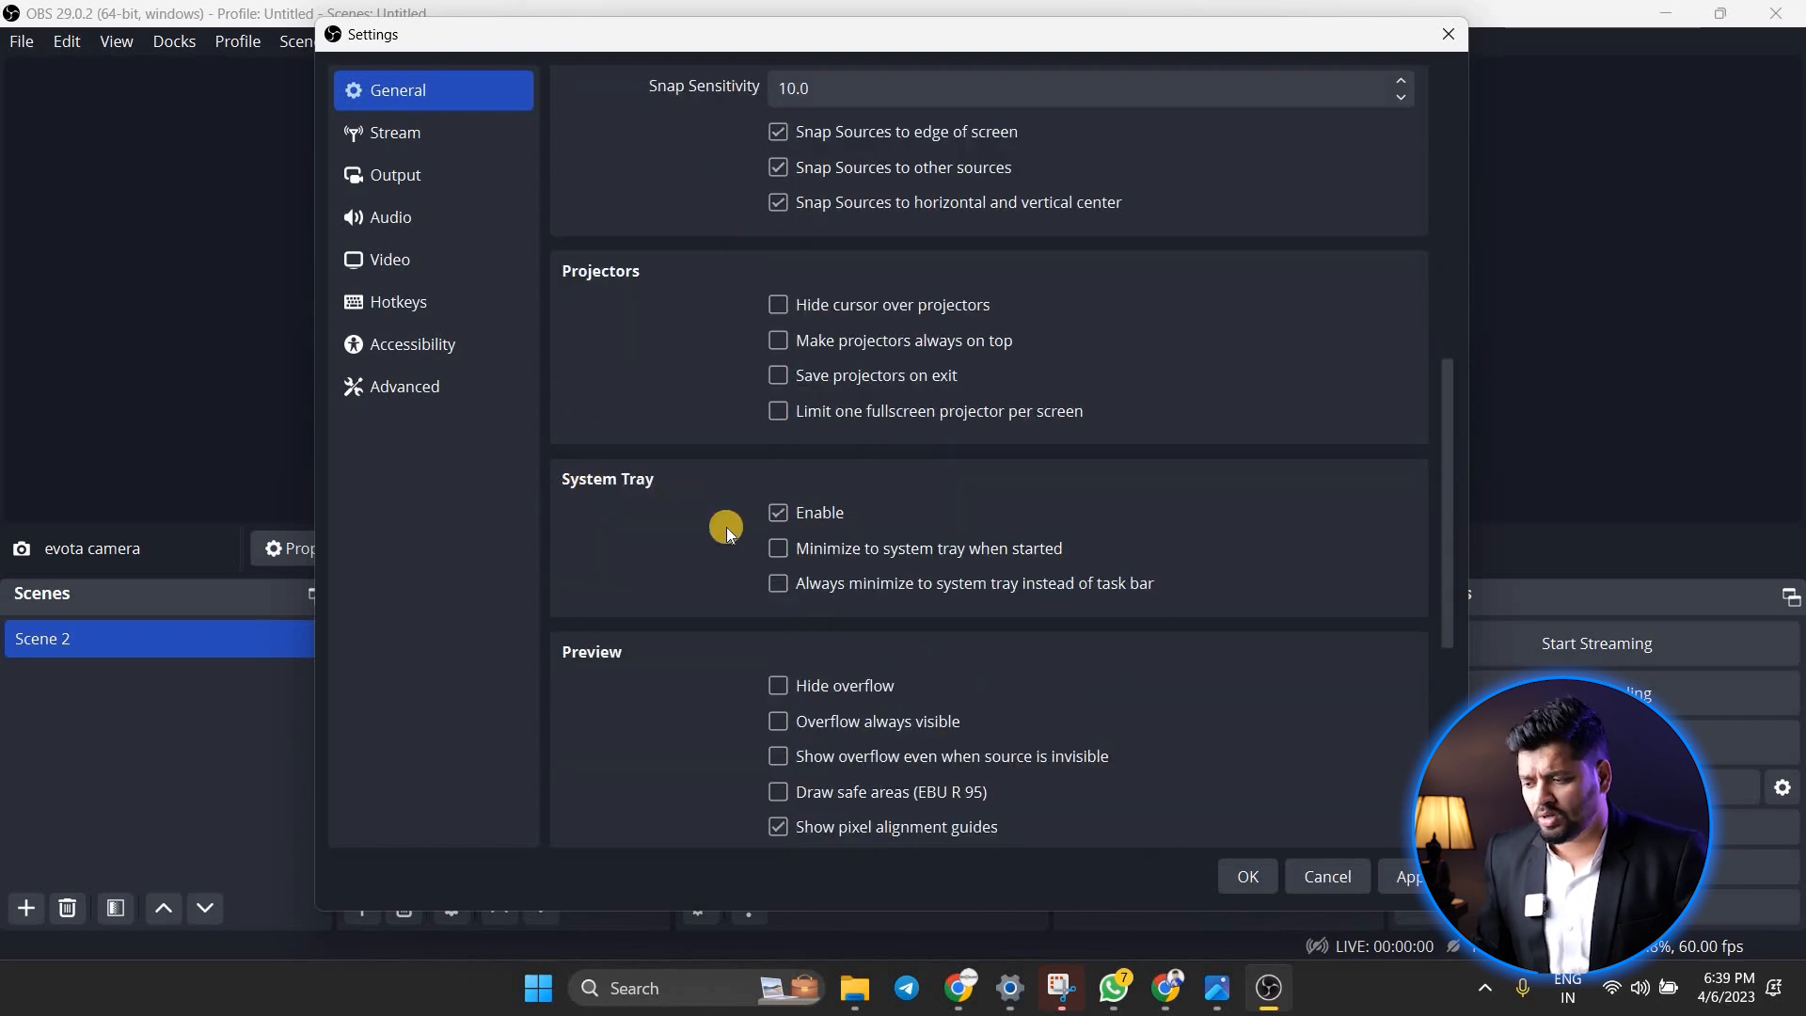
scroll(696, 404, down, 2)
scroll(709, 472, down, 4)
scroll(685, 809, down, 2)
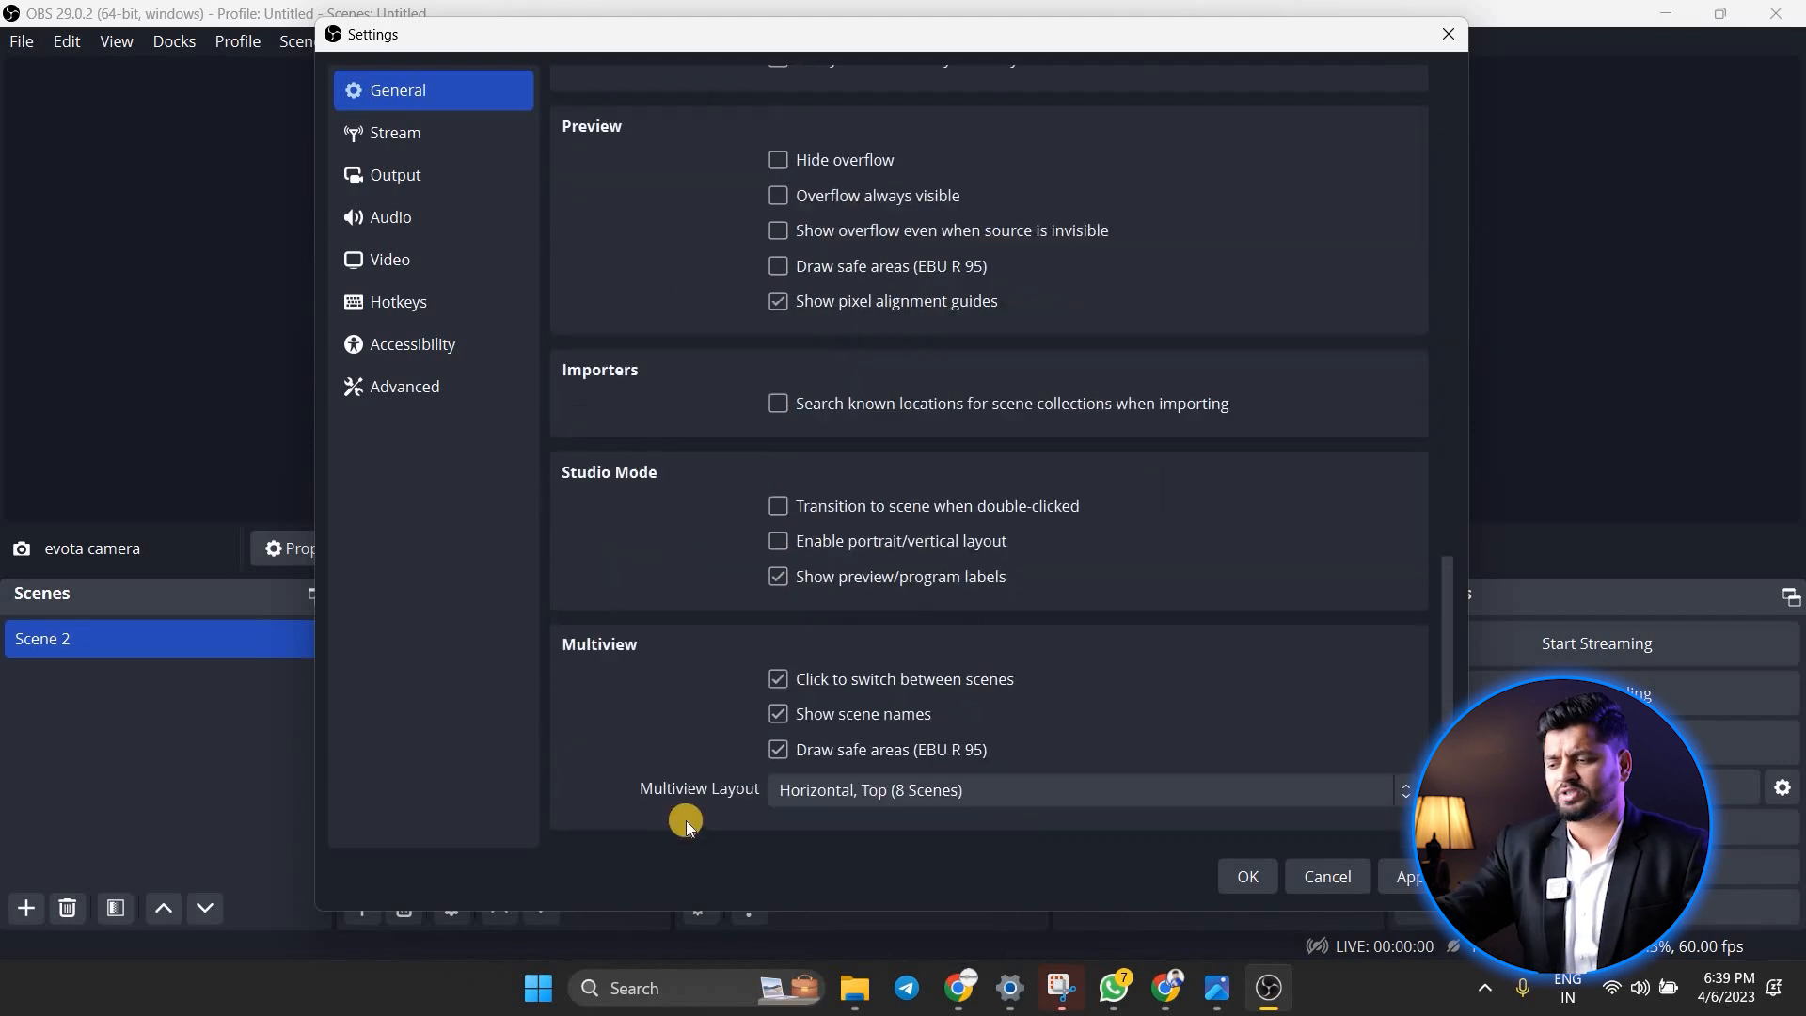
click(365, 139)
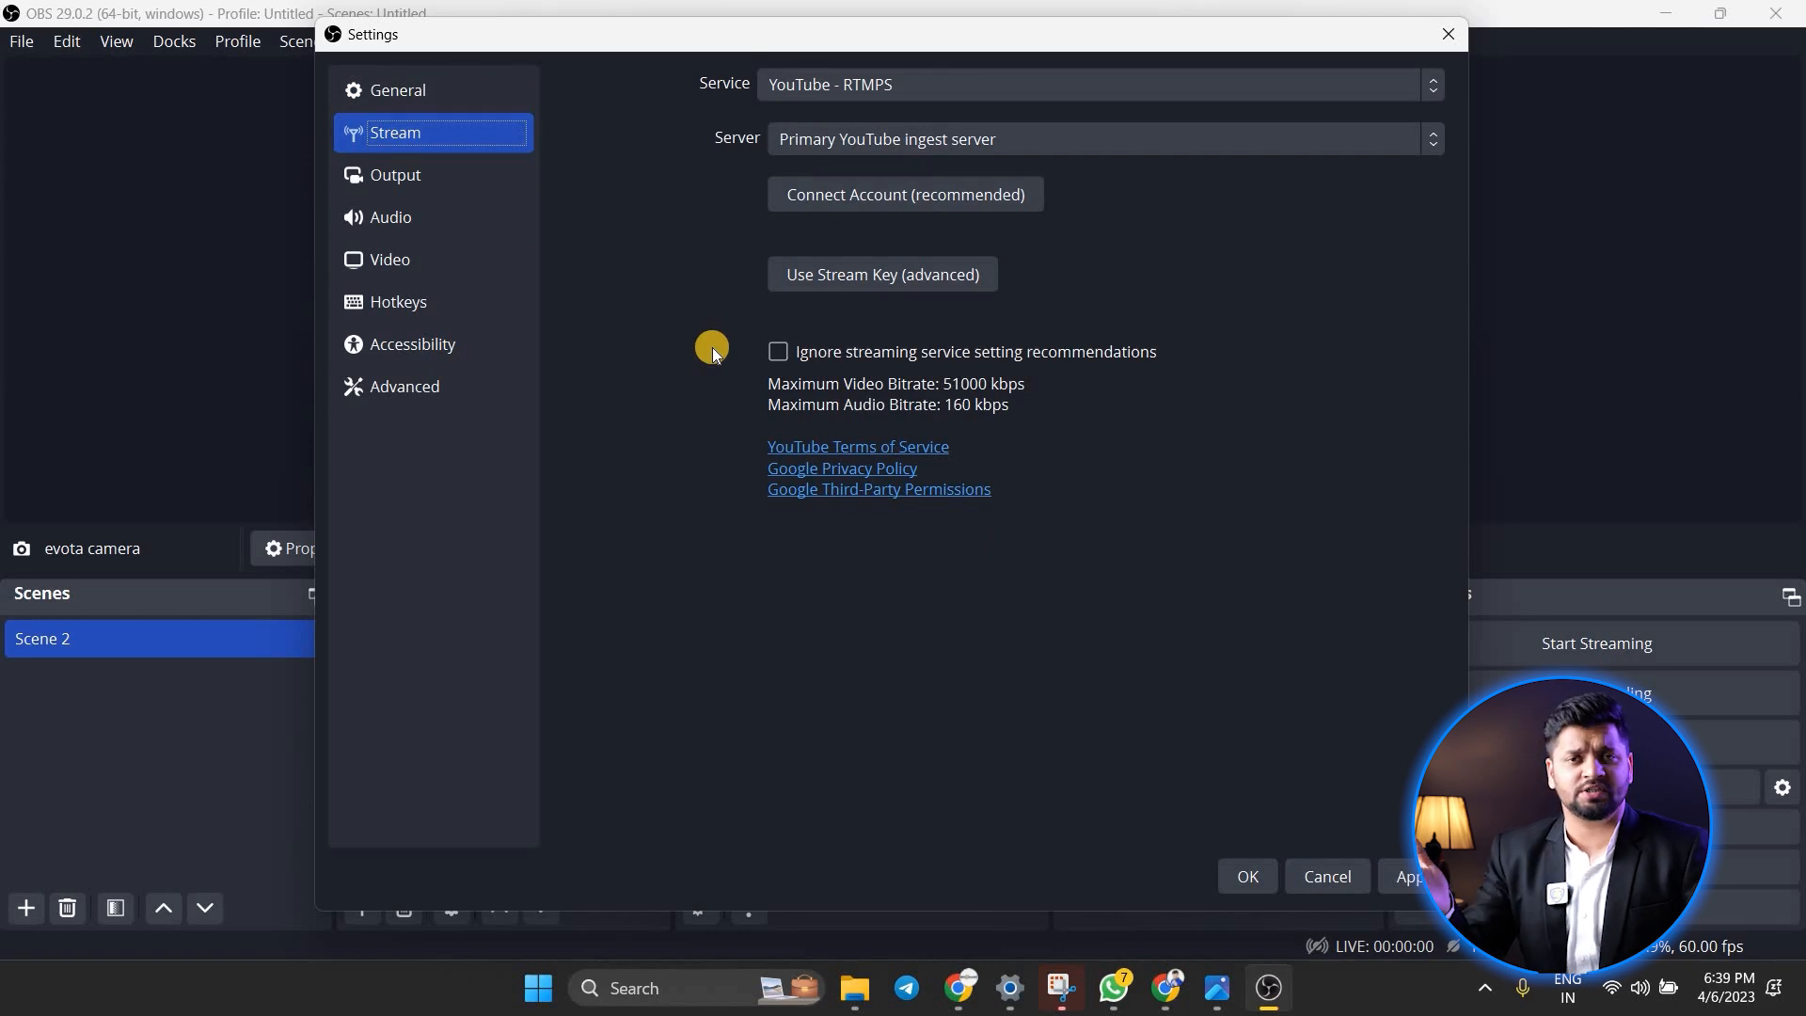
Set the output mode to Advanced and the streaming encoder to NVIDIA NVENC H.264
click(466, 184)
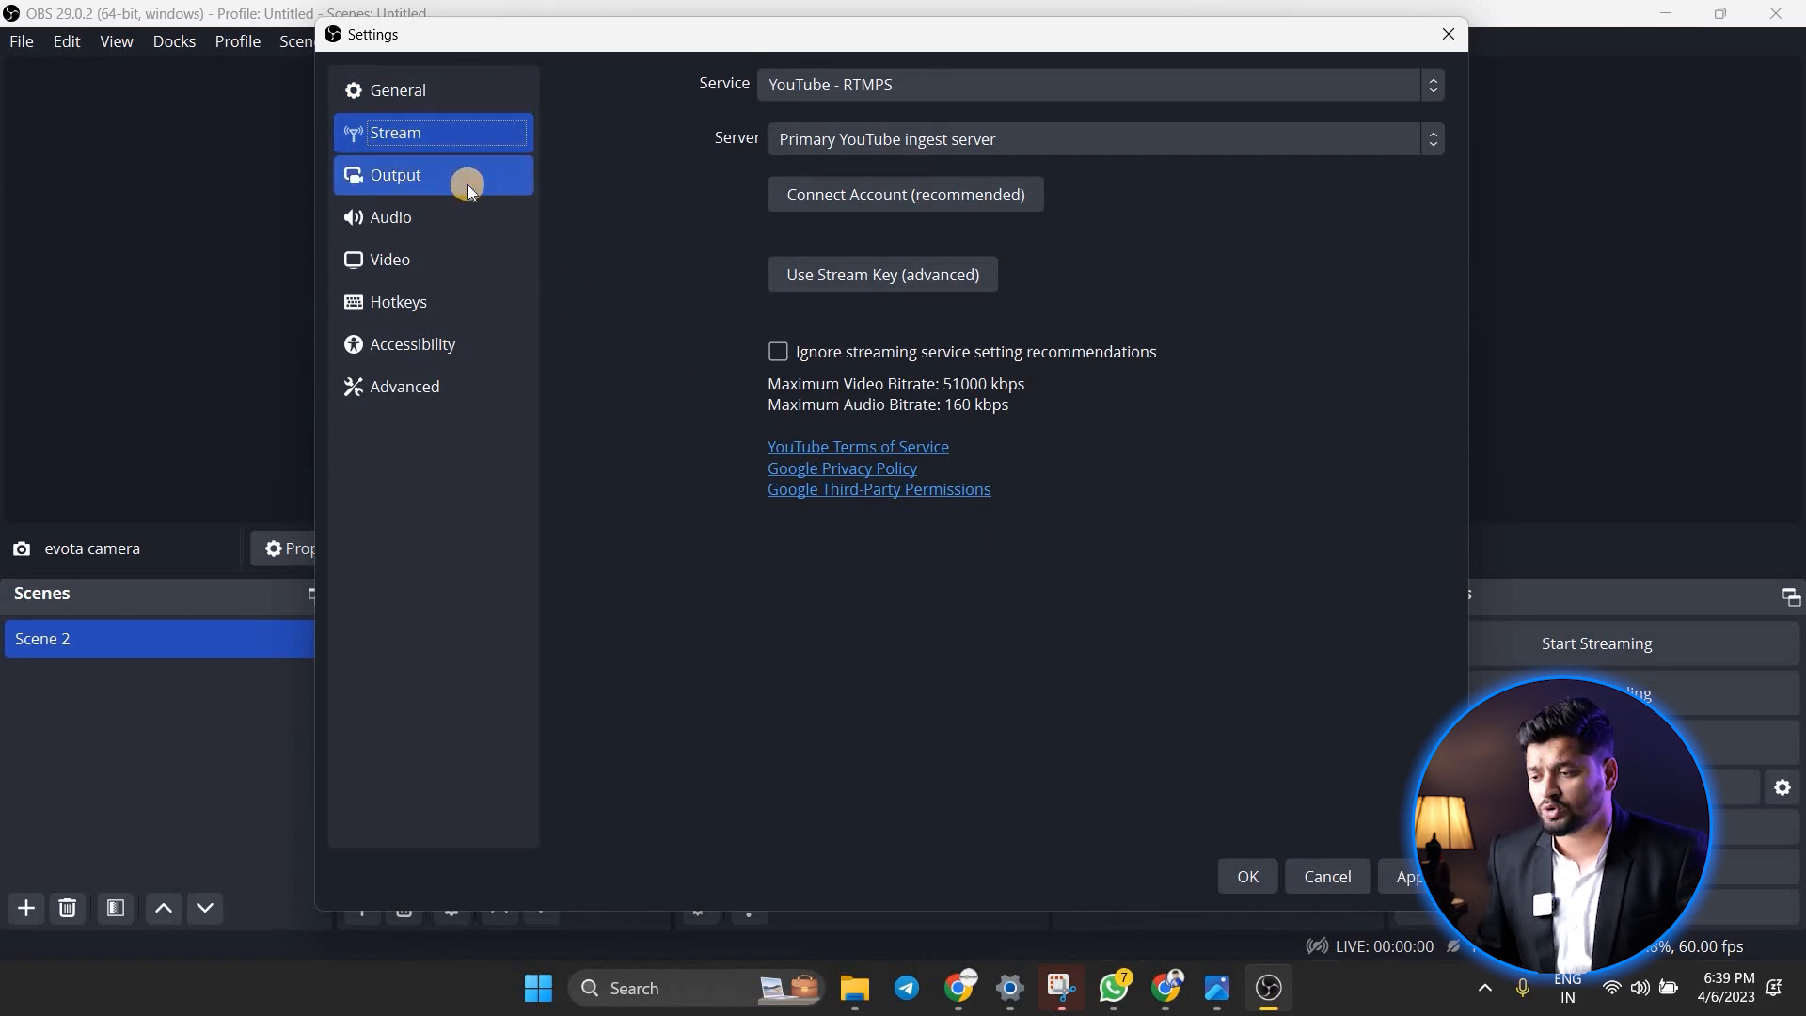
click(362, 175)
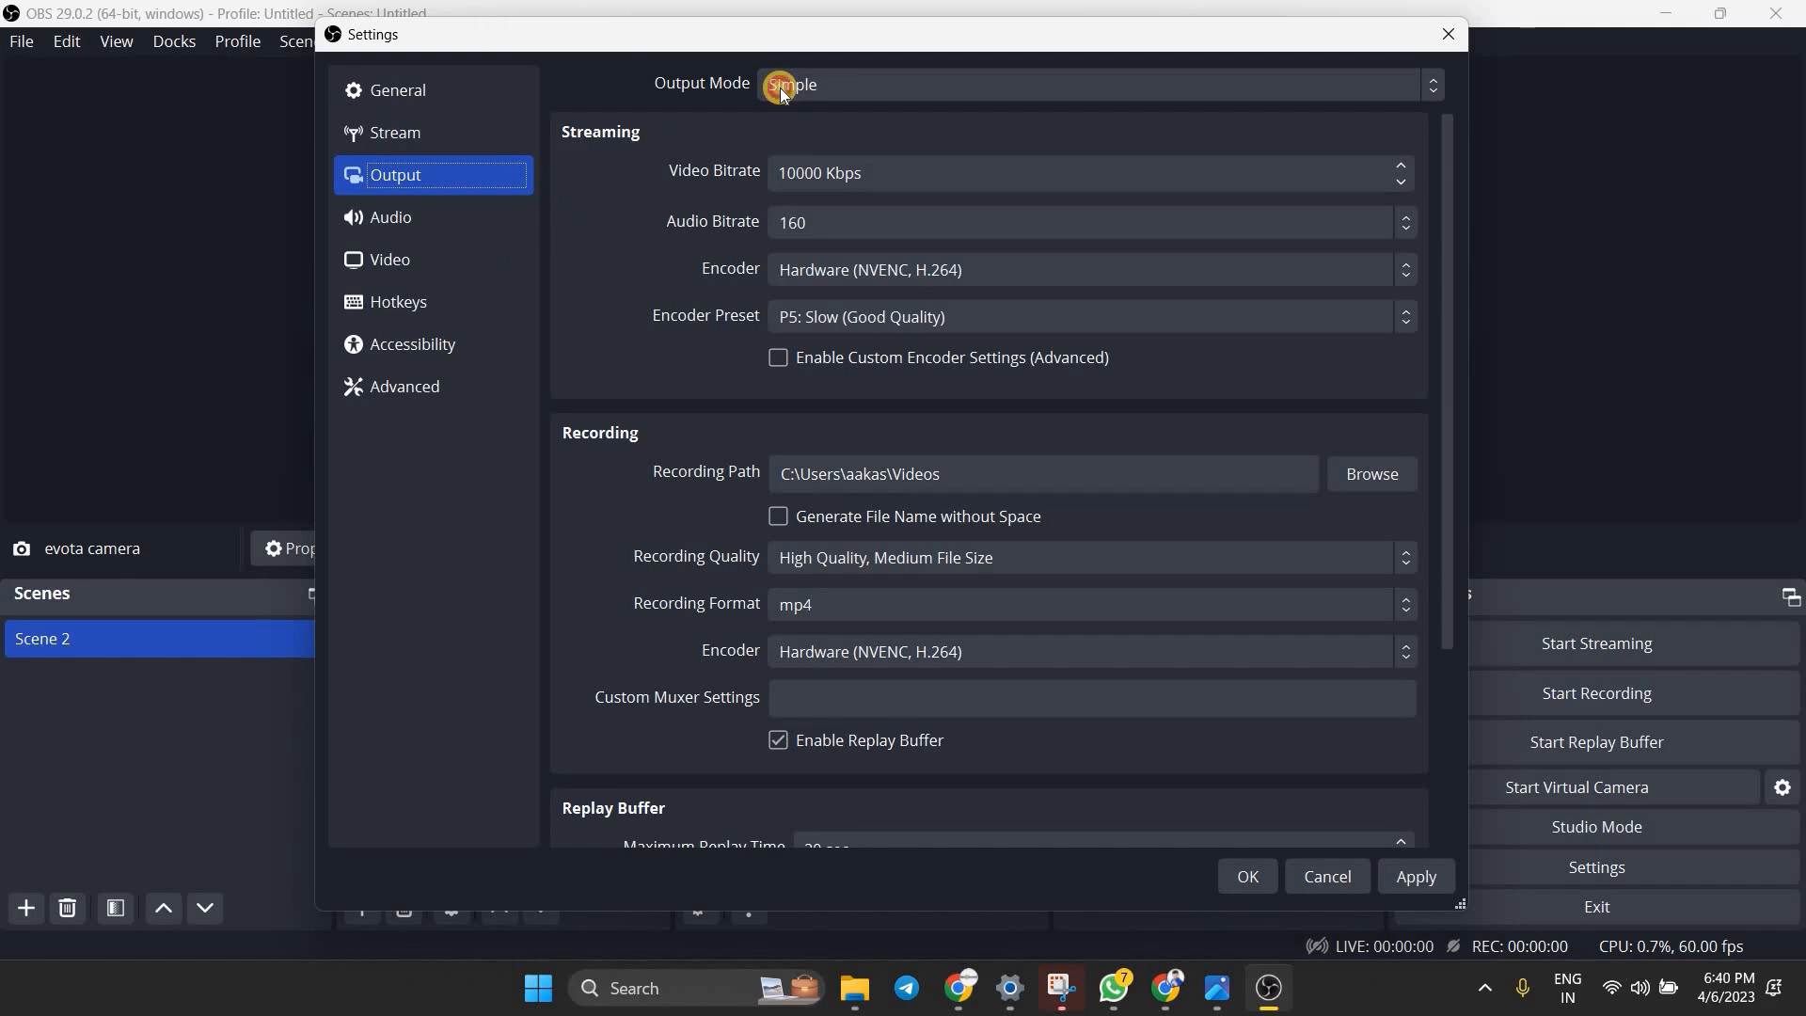
click(776, 88)
click(764, 131)
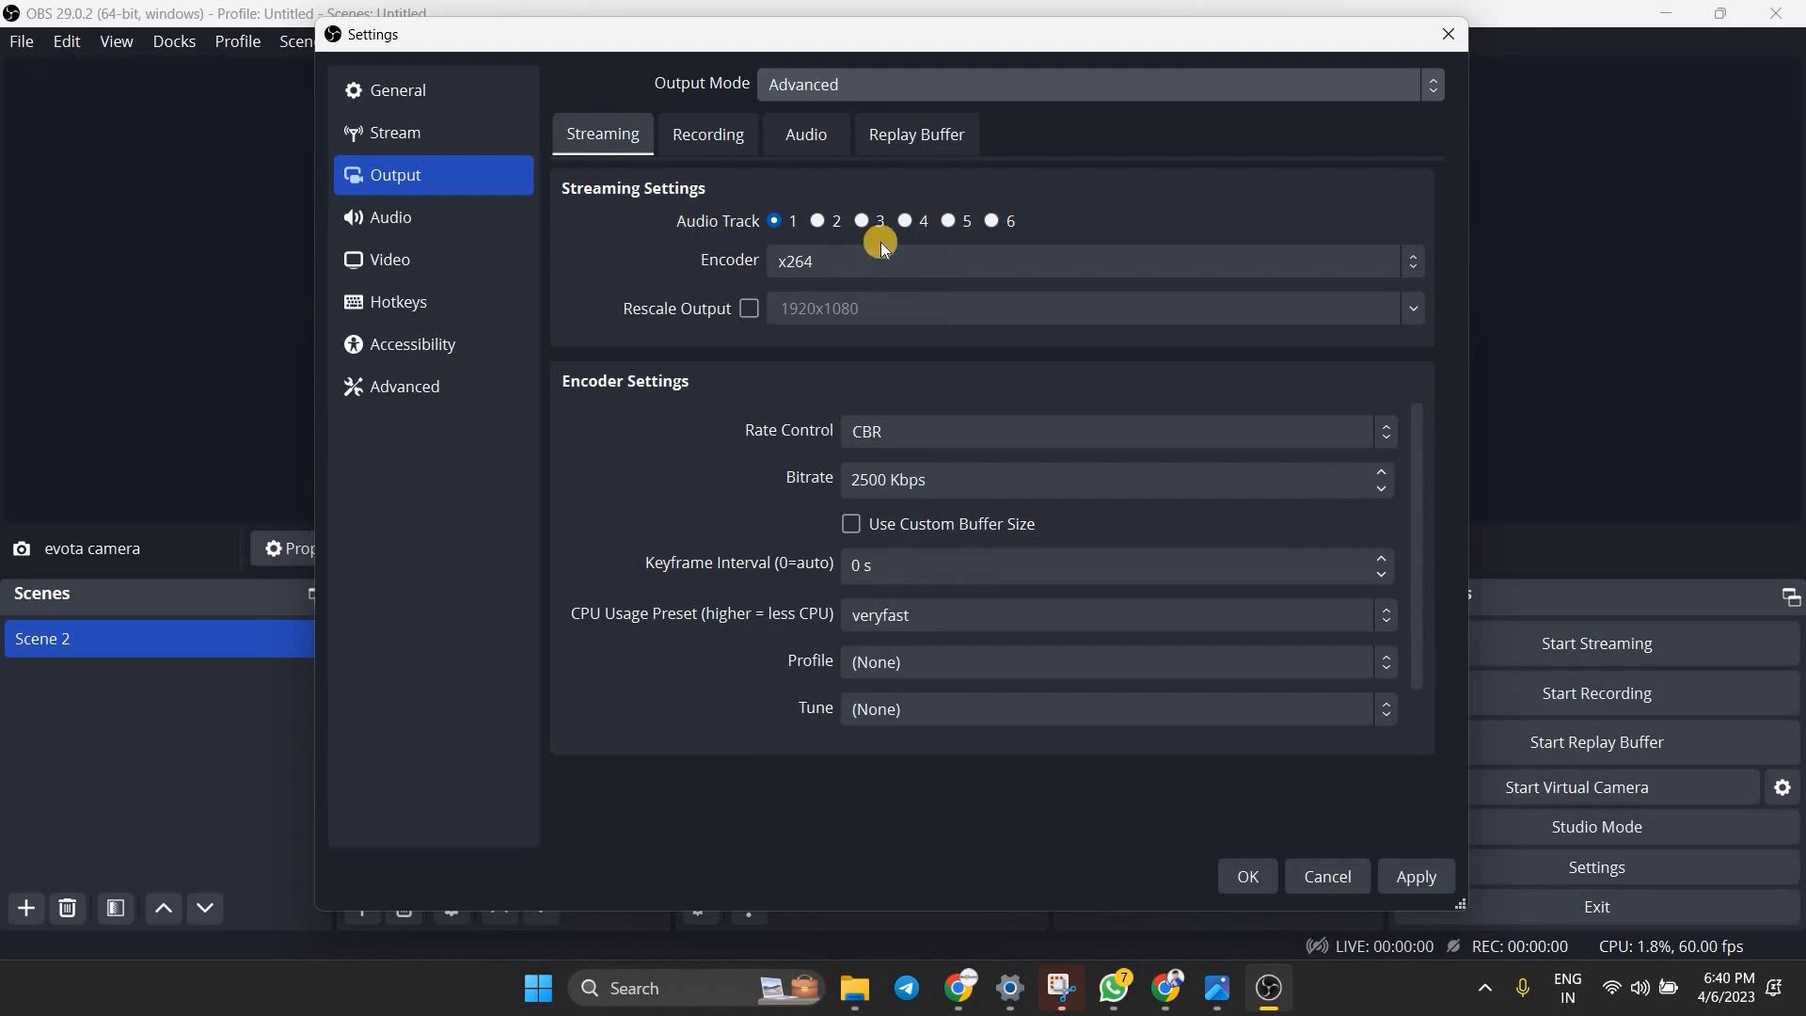
click(783, 280)
key(Up)
key(Up)
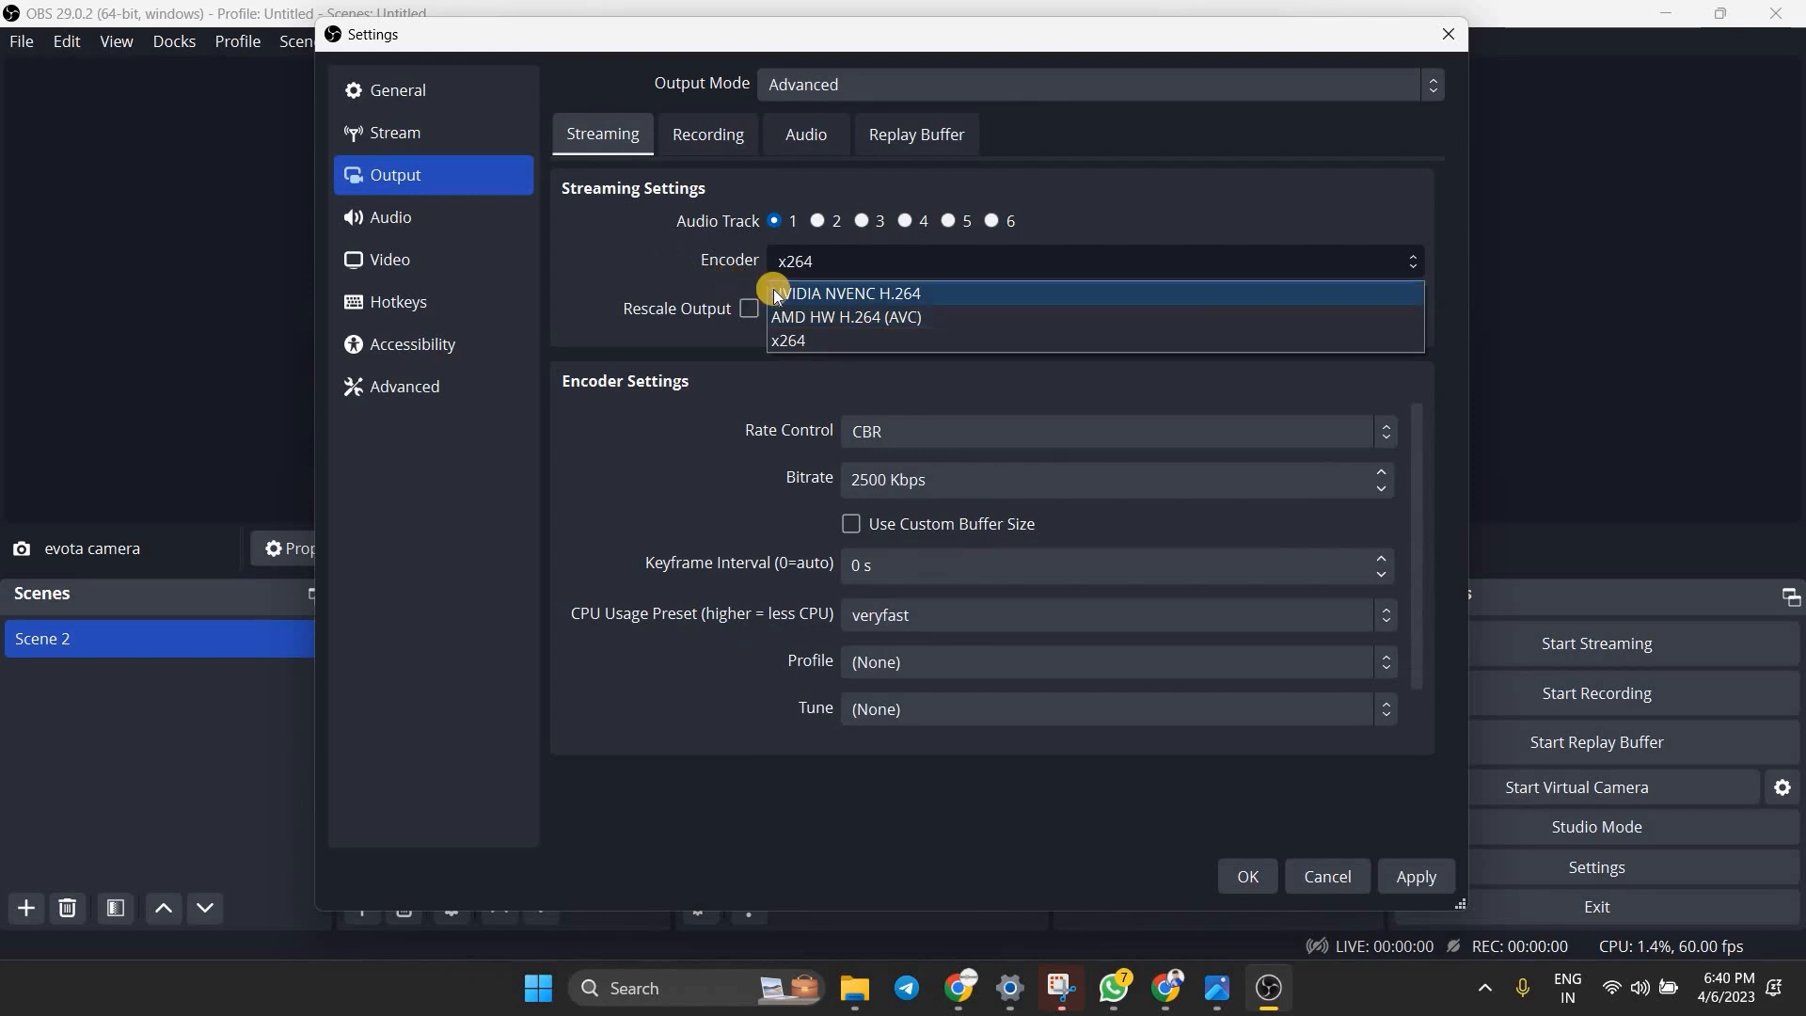
click(777, 294)
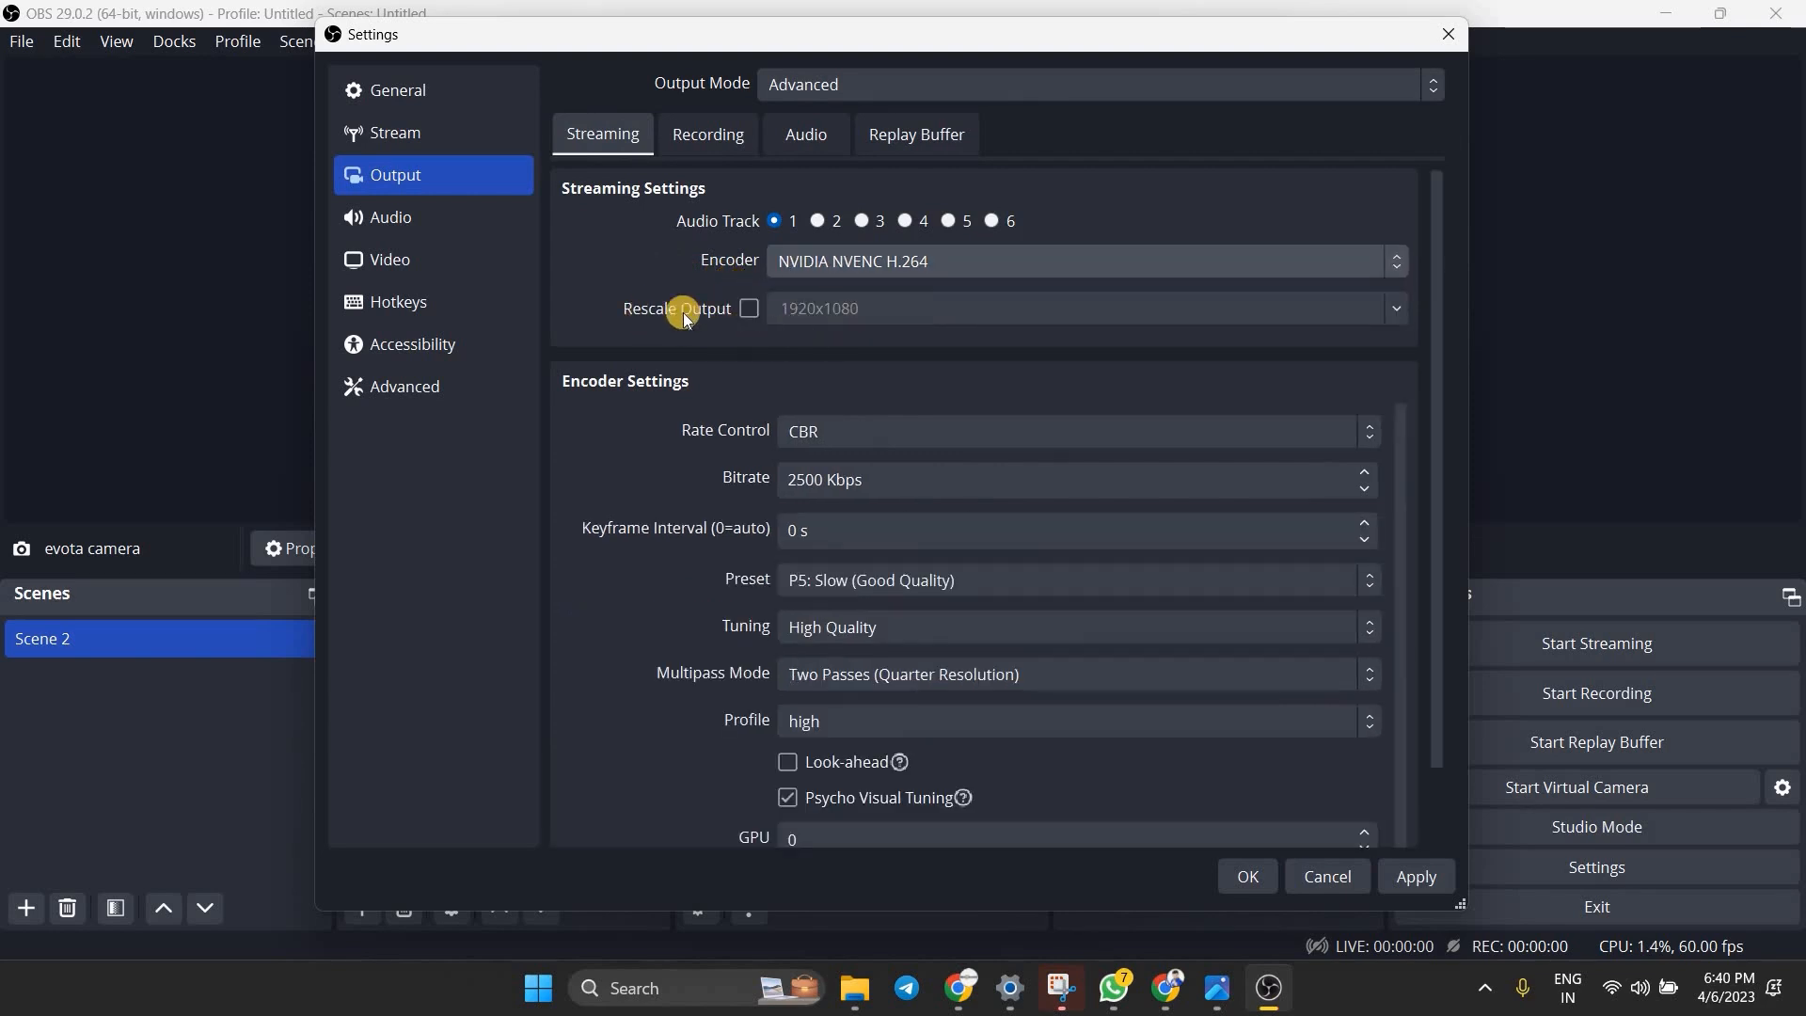
Keep the streaming encoder's rate control at CBR and set its bitrate to 5500 Kbps
click(817, 444)
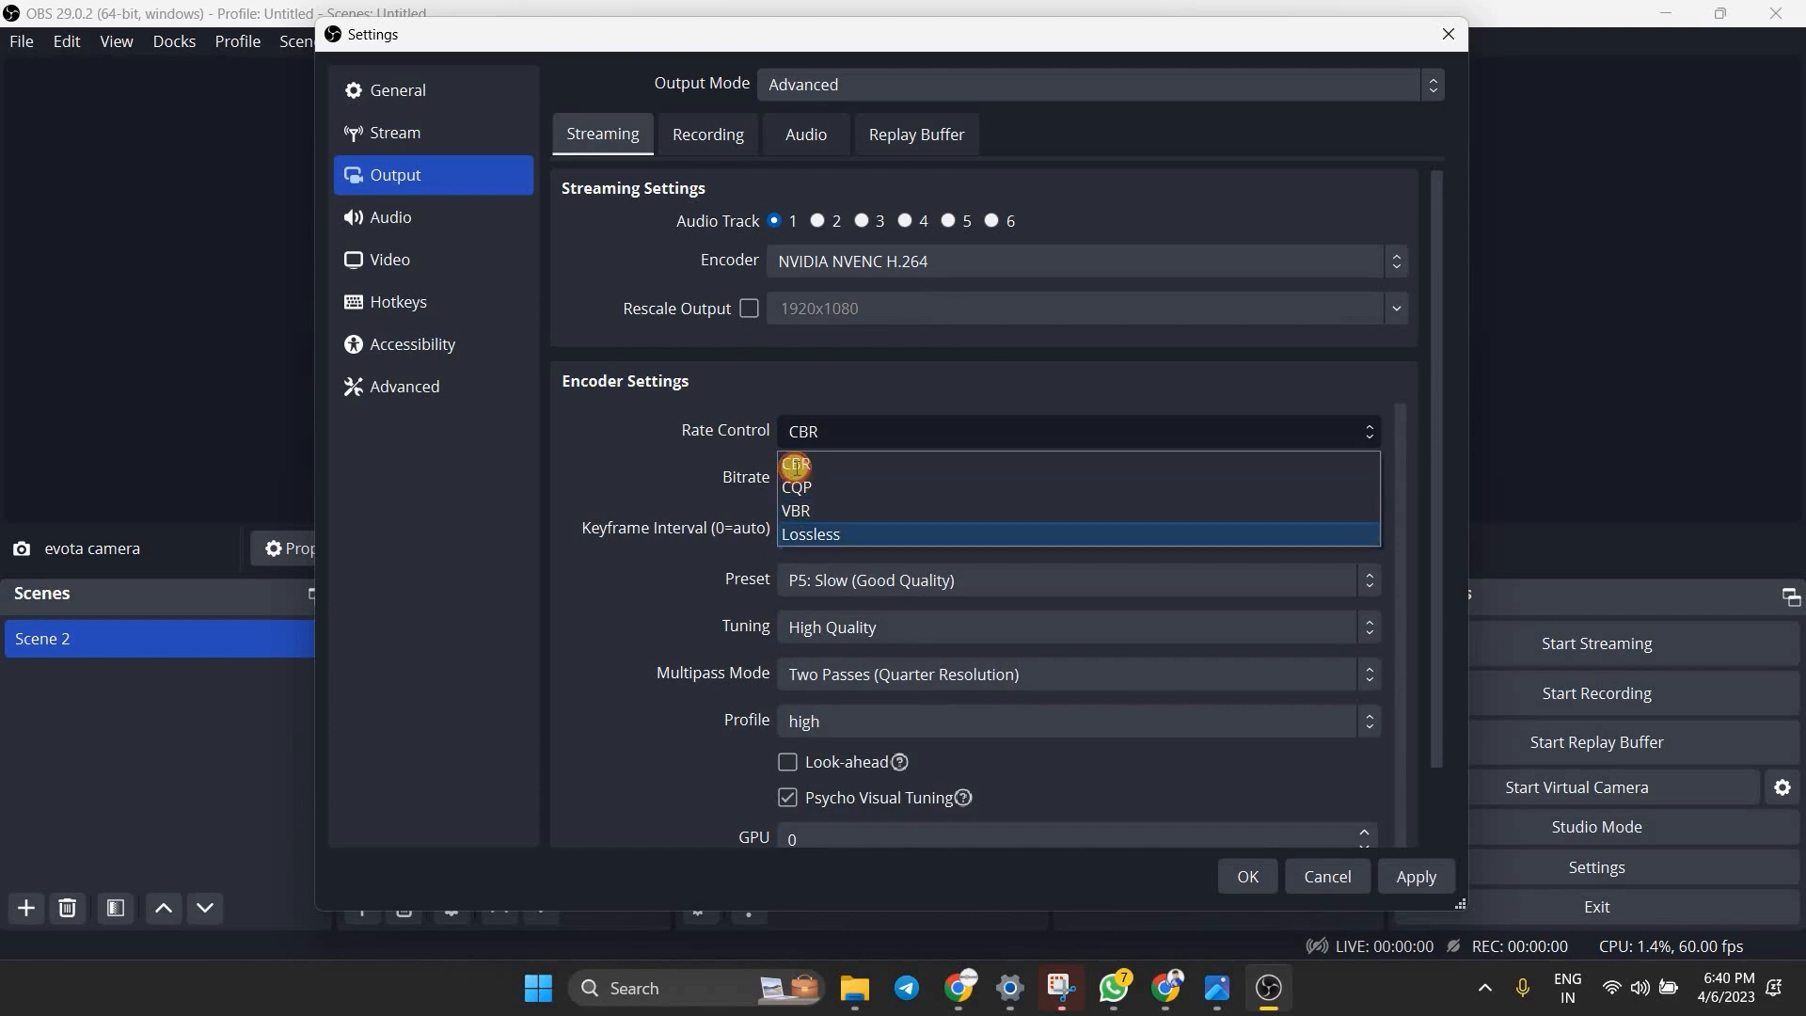
click(795, 464)
click(795, 442)
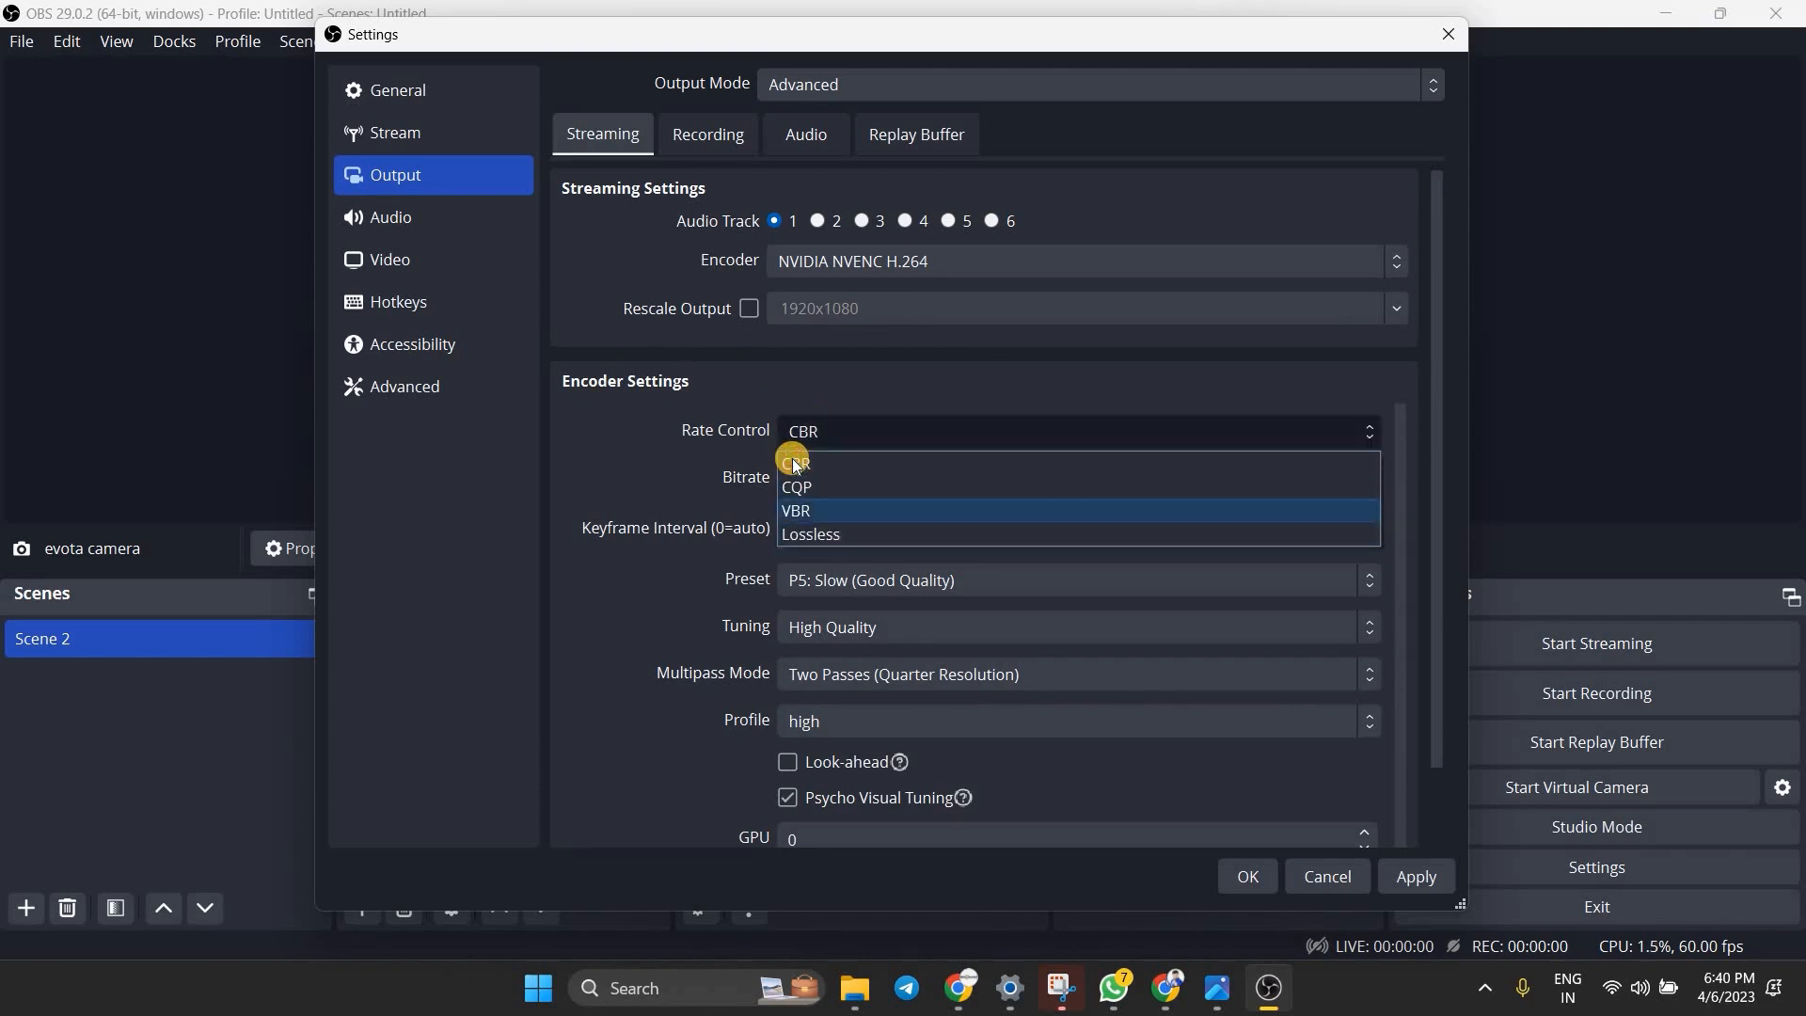
click(795, 463)
click(794, 475)
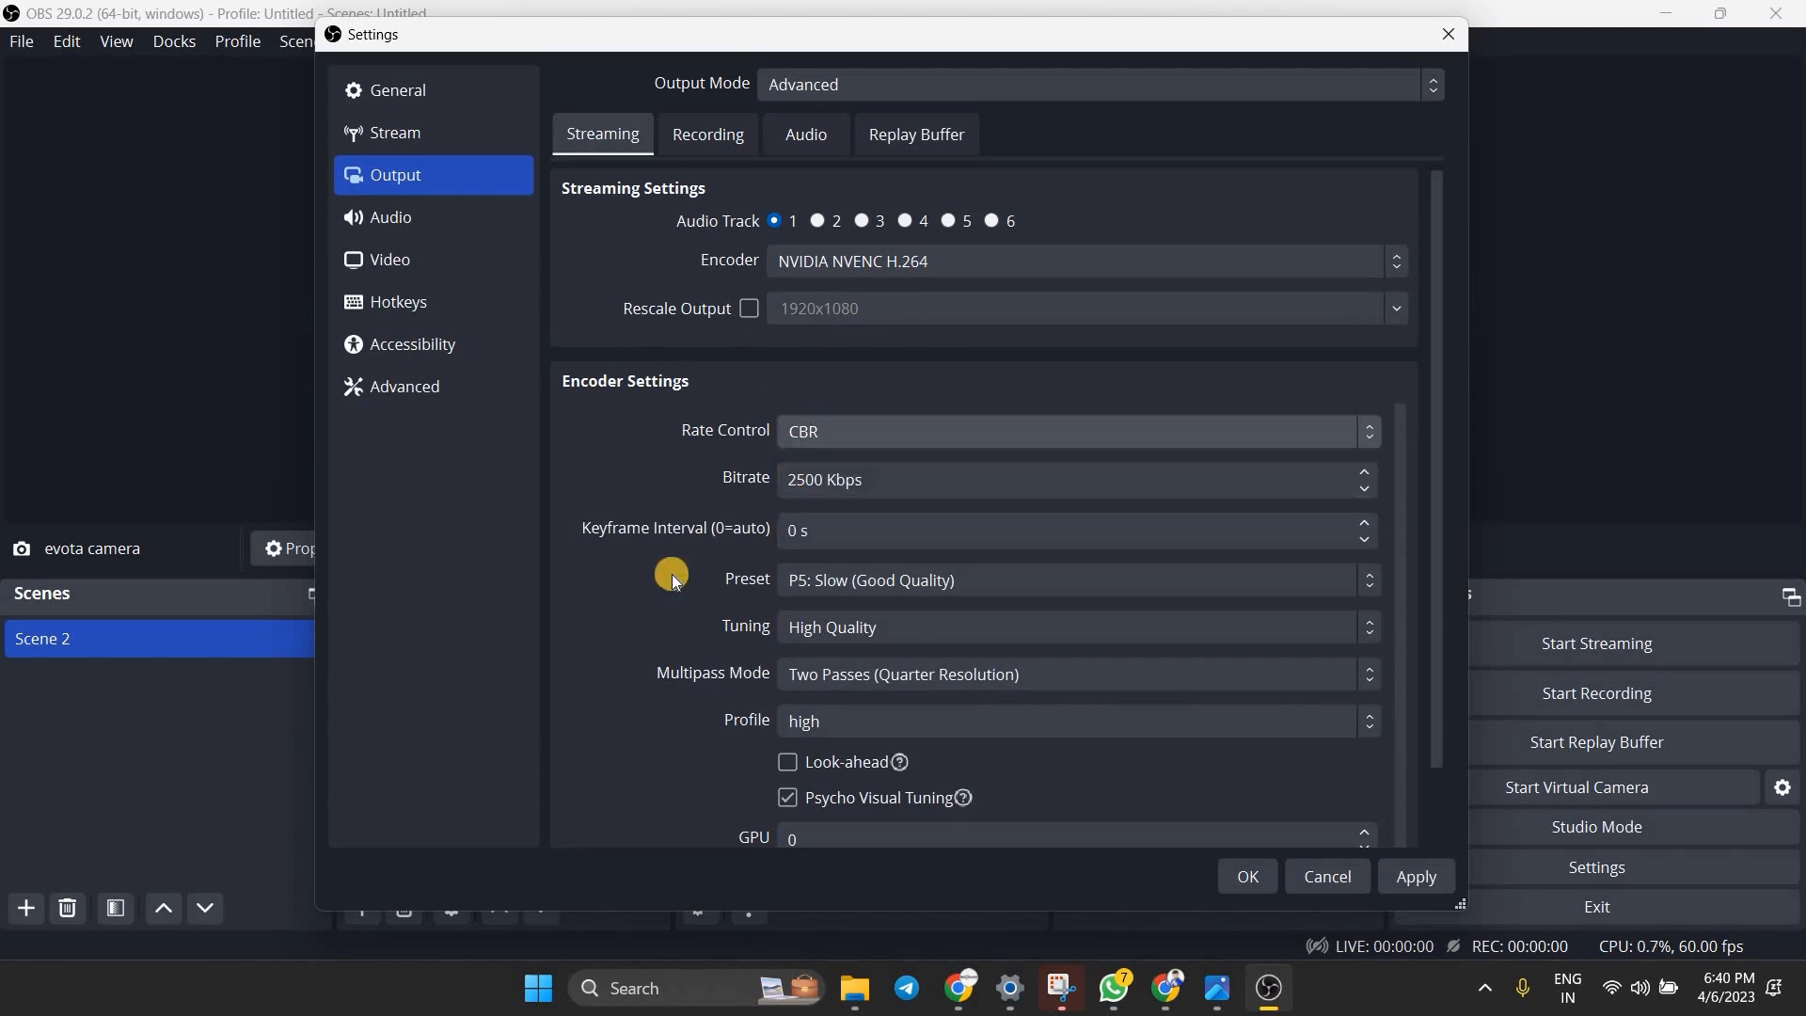
key(Delete)
text(5)
click(726, 584)
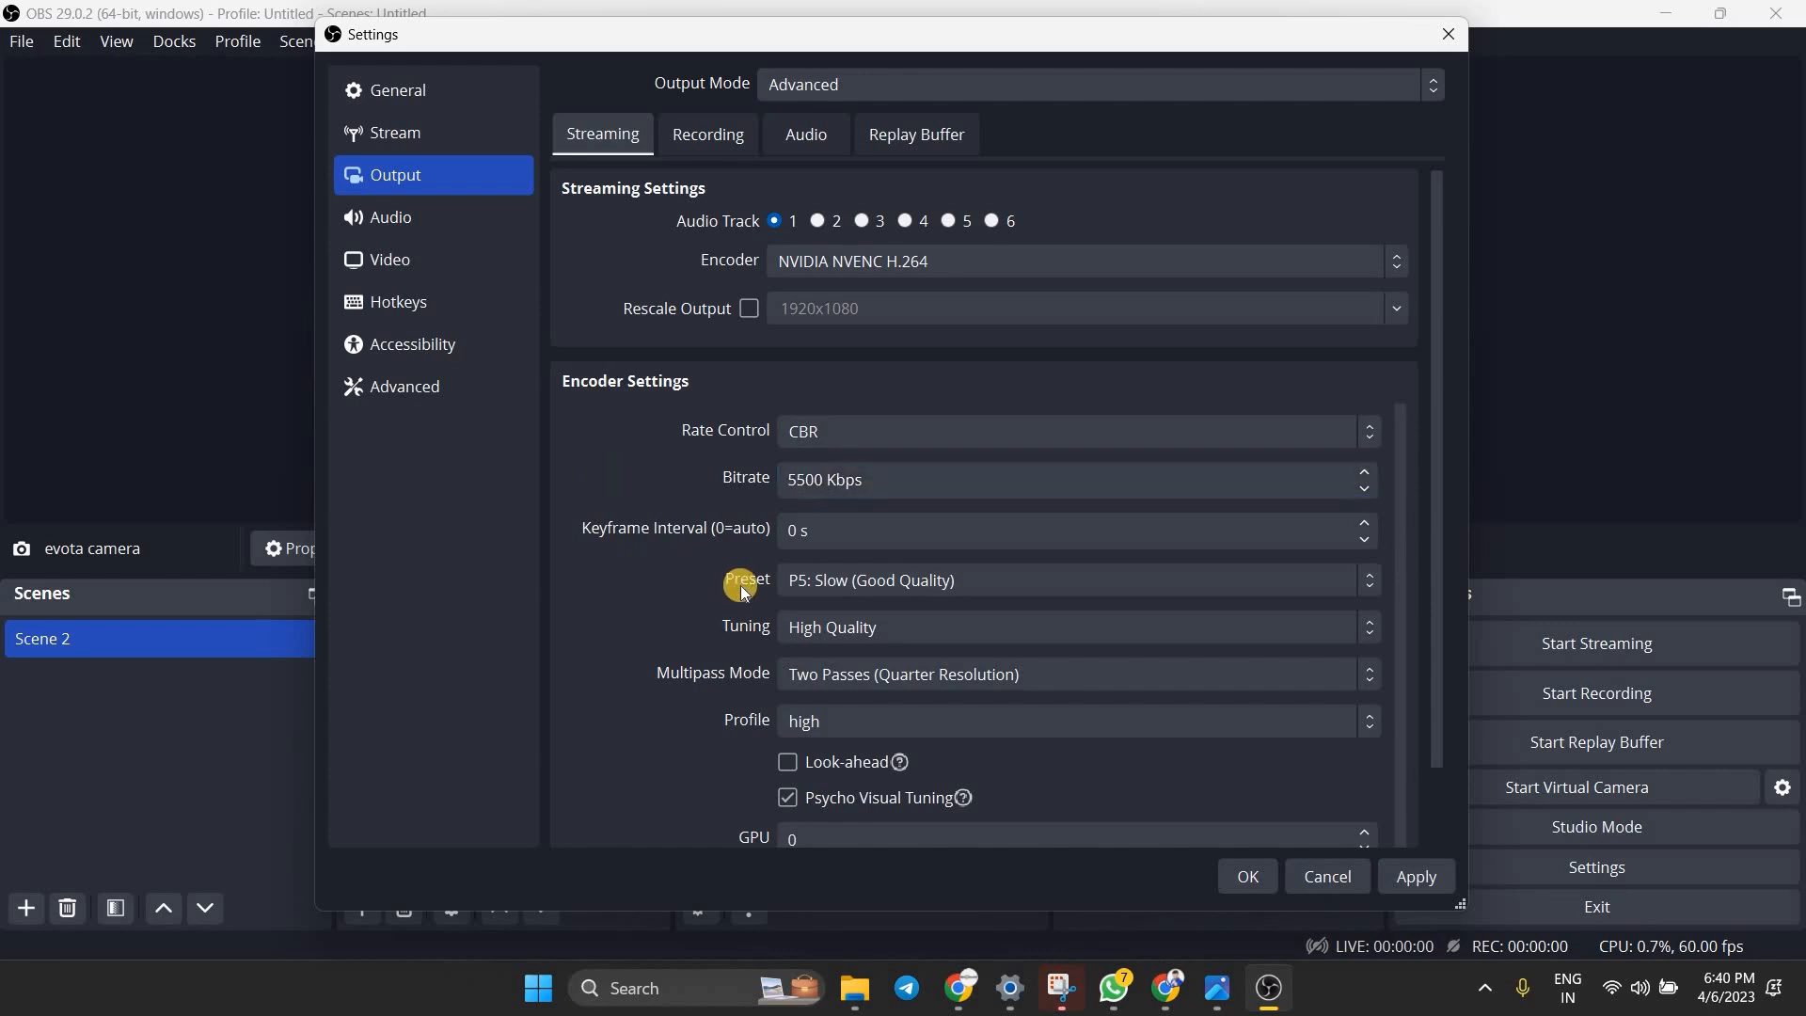
Set the streaming encoder's keyframe interval to 1 s and review the remaining encoder settings down to Max B-frames
click(1364, 520)
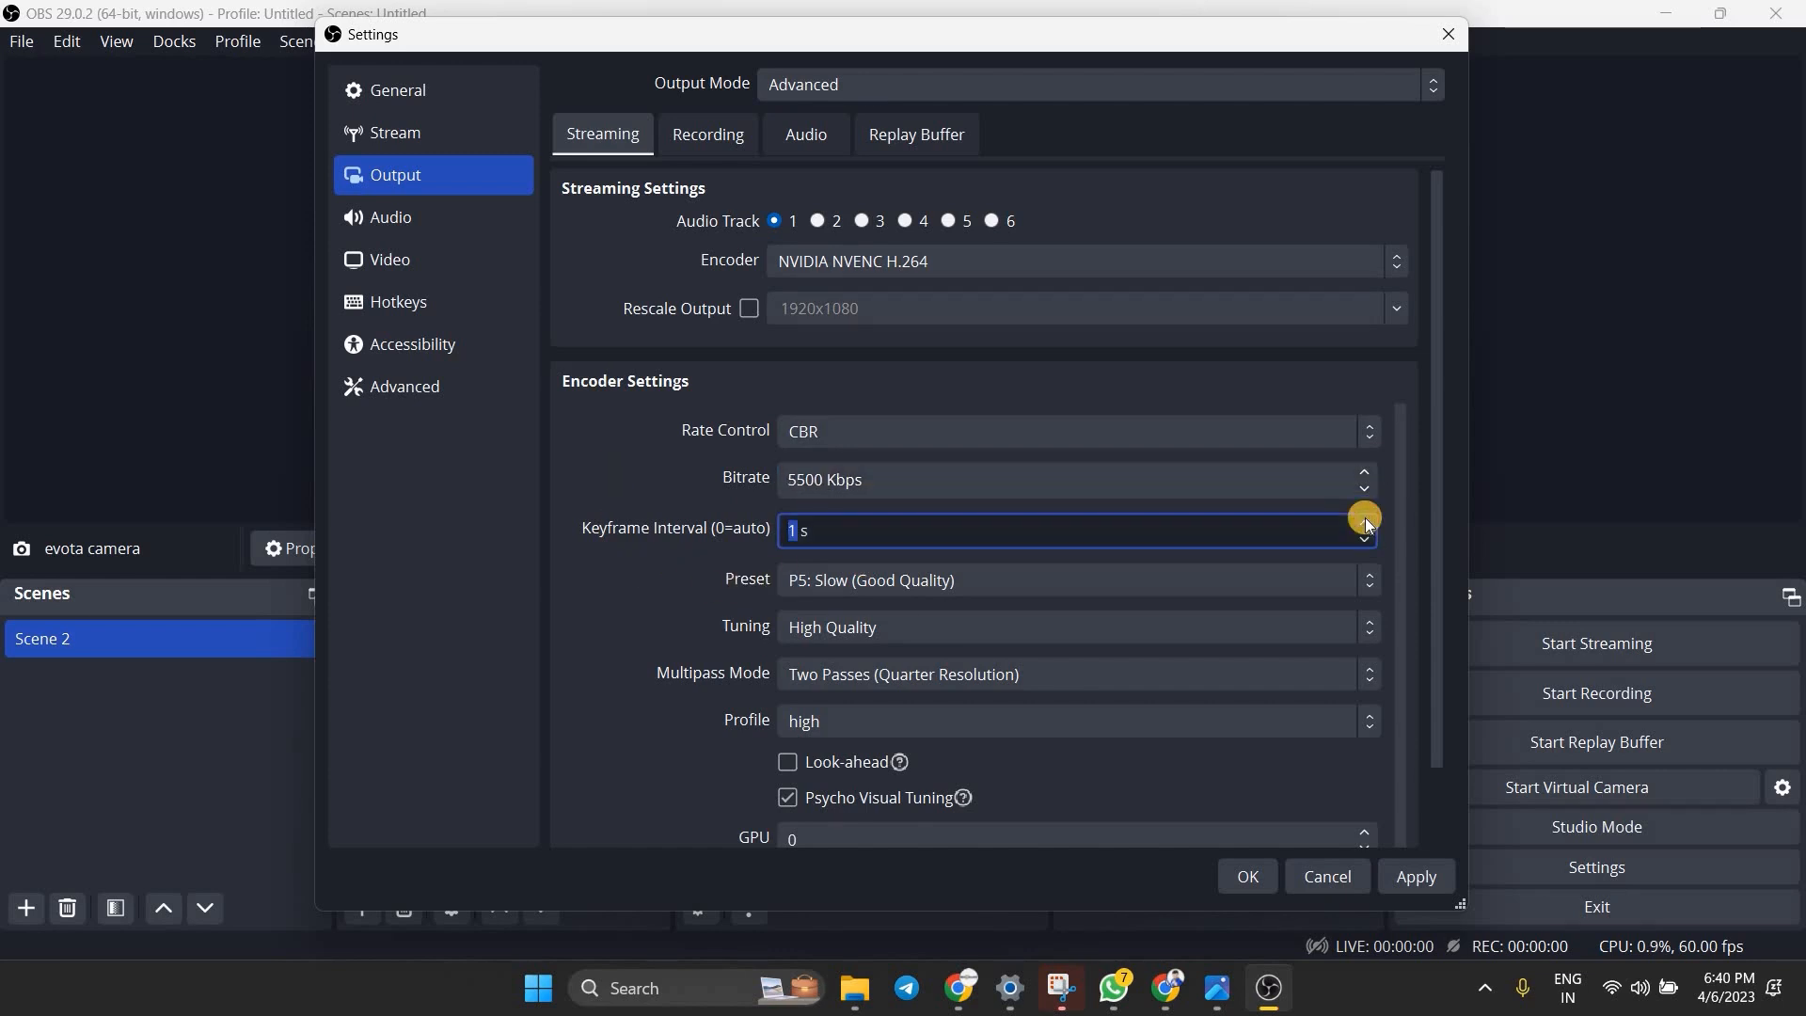
click(733, 654)
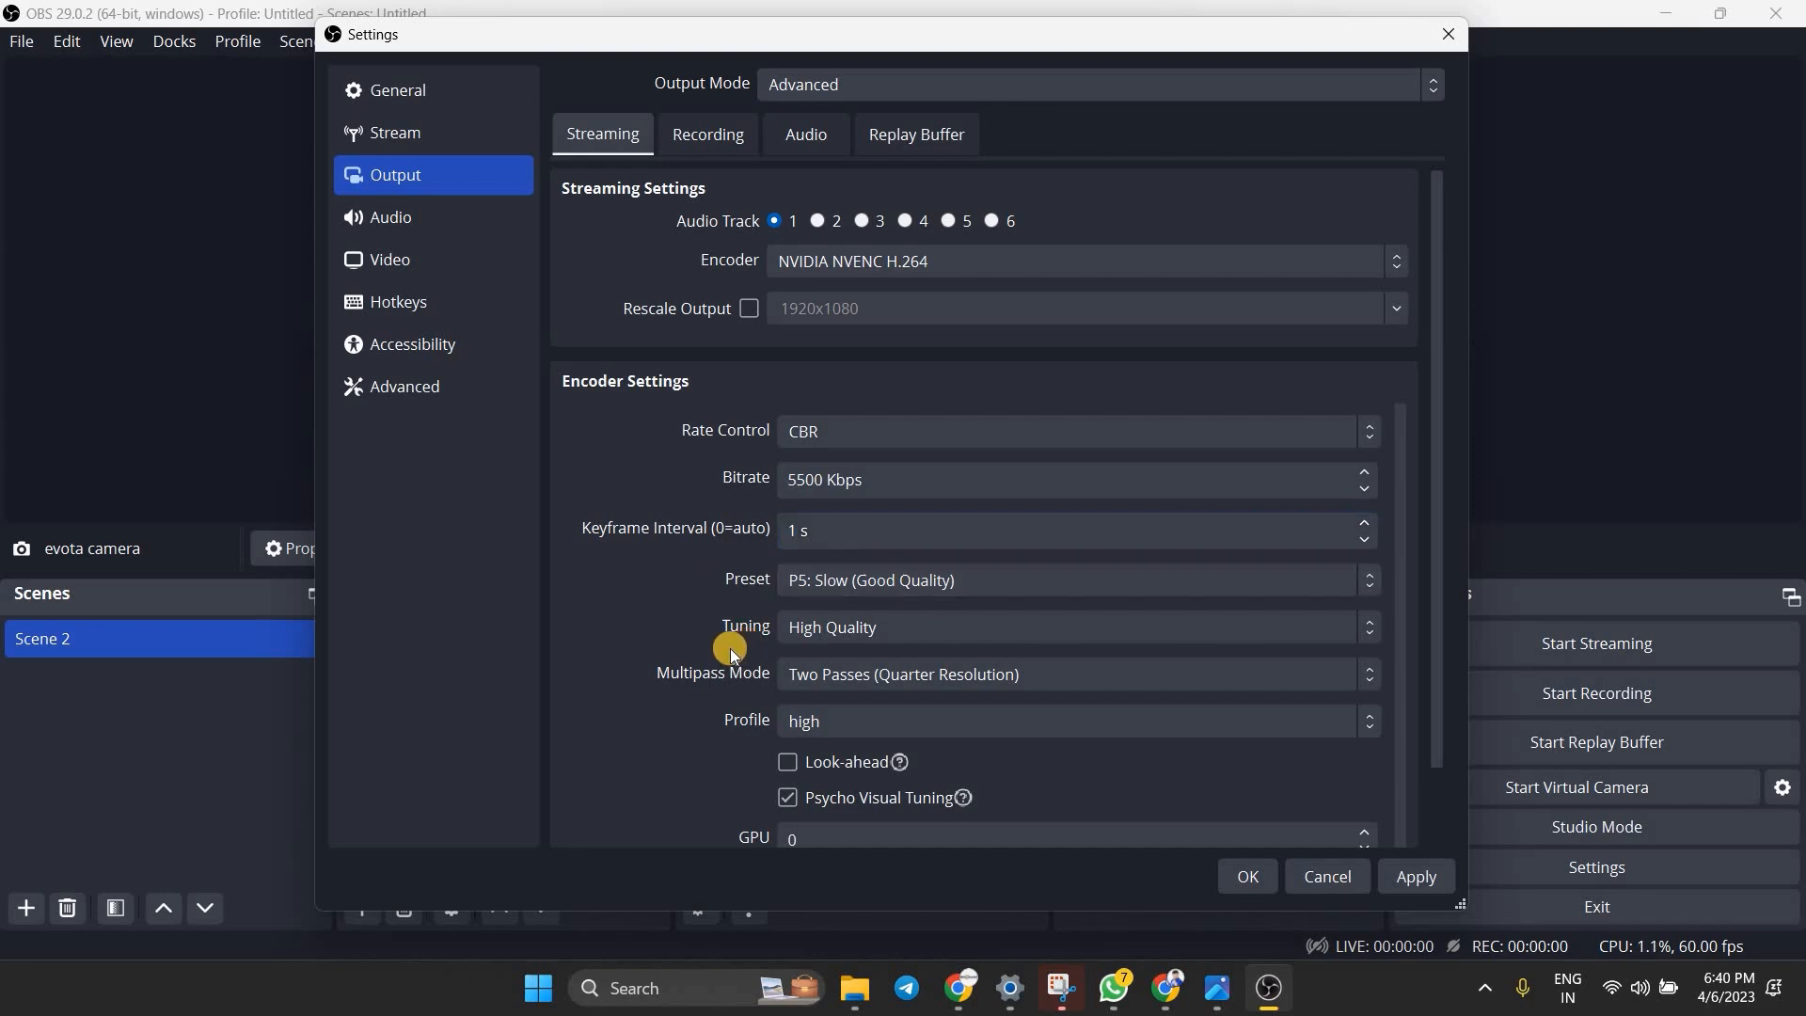
scroll(685, 662, down, 1)
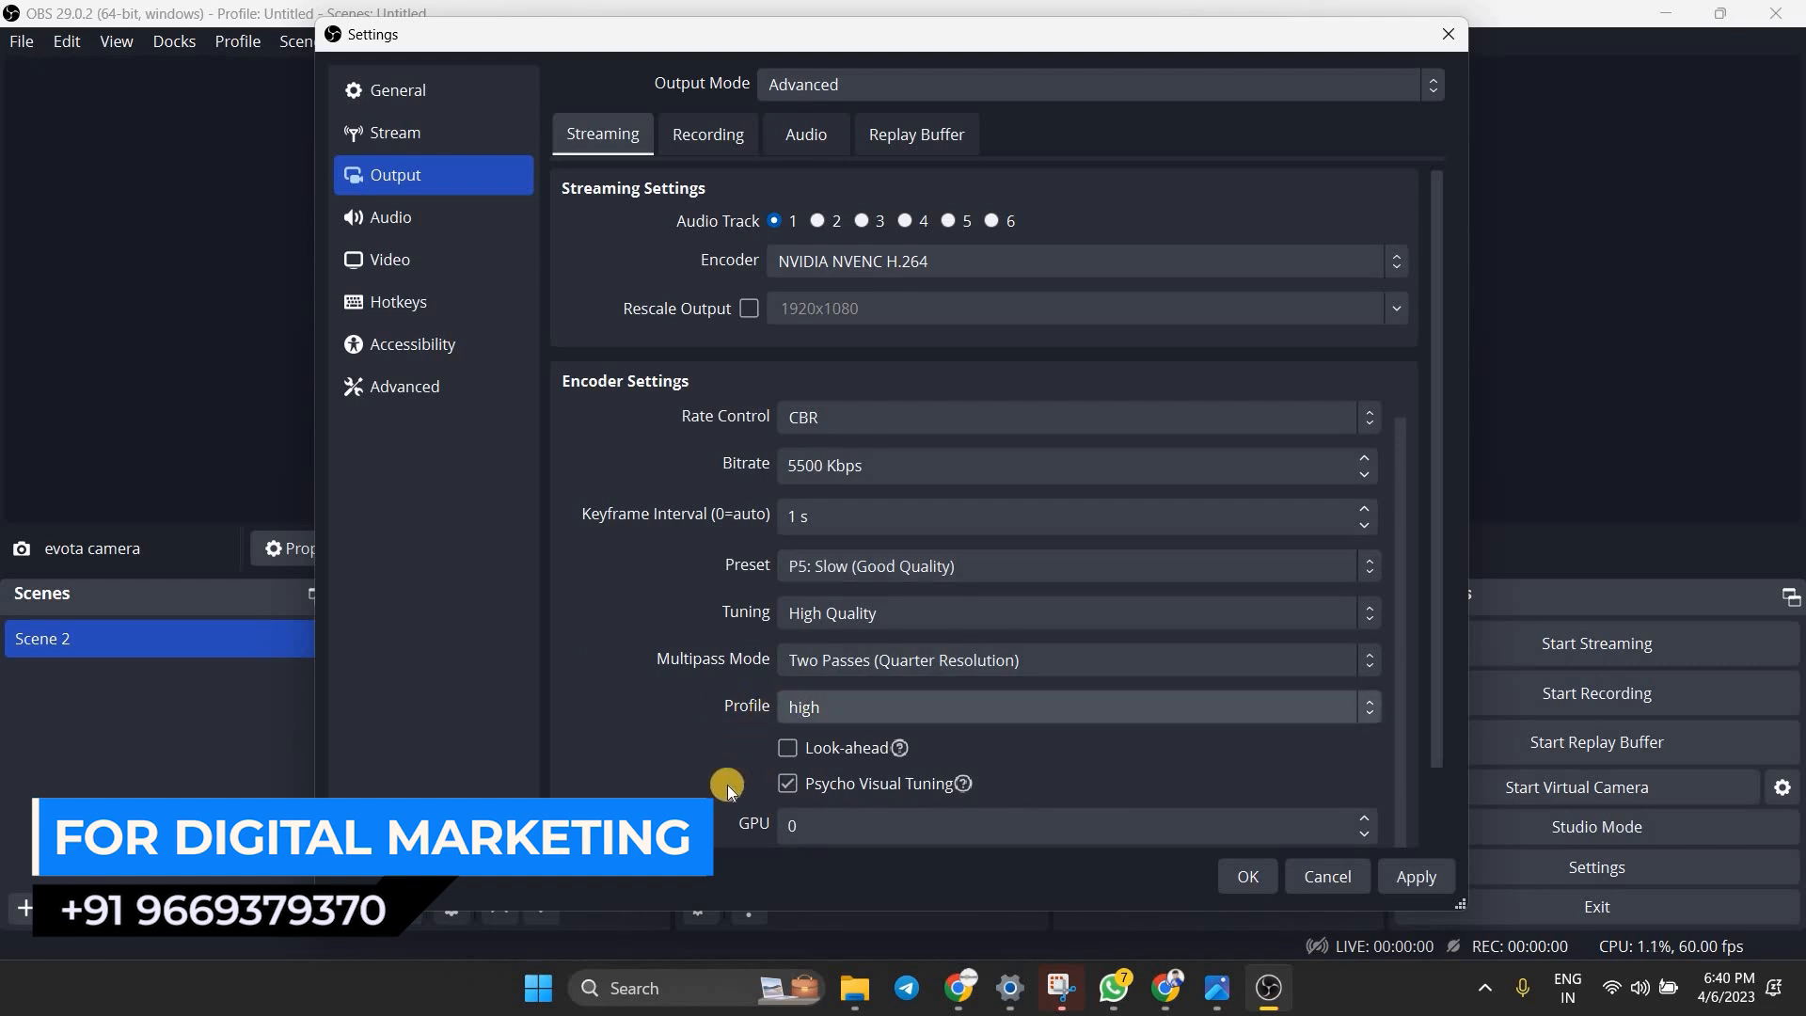
scroll(911, 738, down, 2)
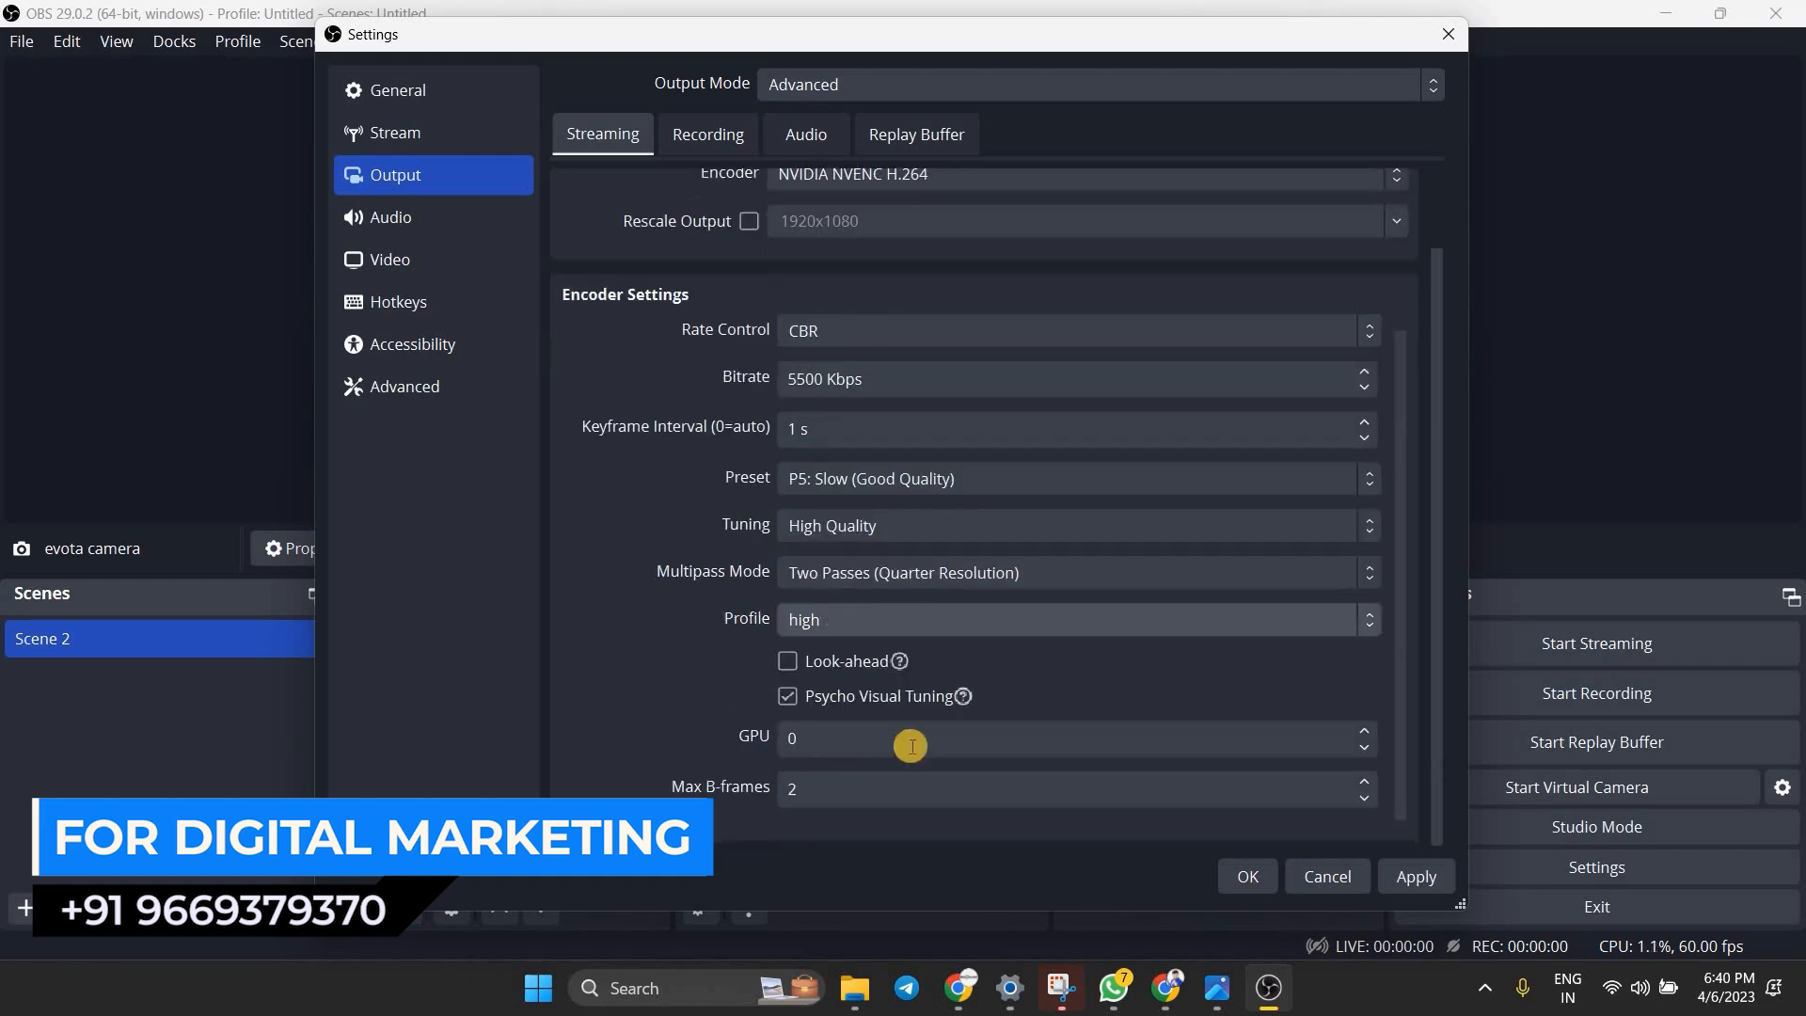
Review the recording output settings, including the available encoders and the encoder options from rate control to look-ahead
click(1362, 799)
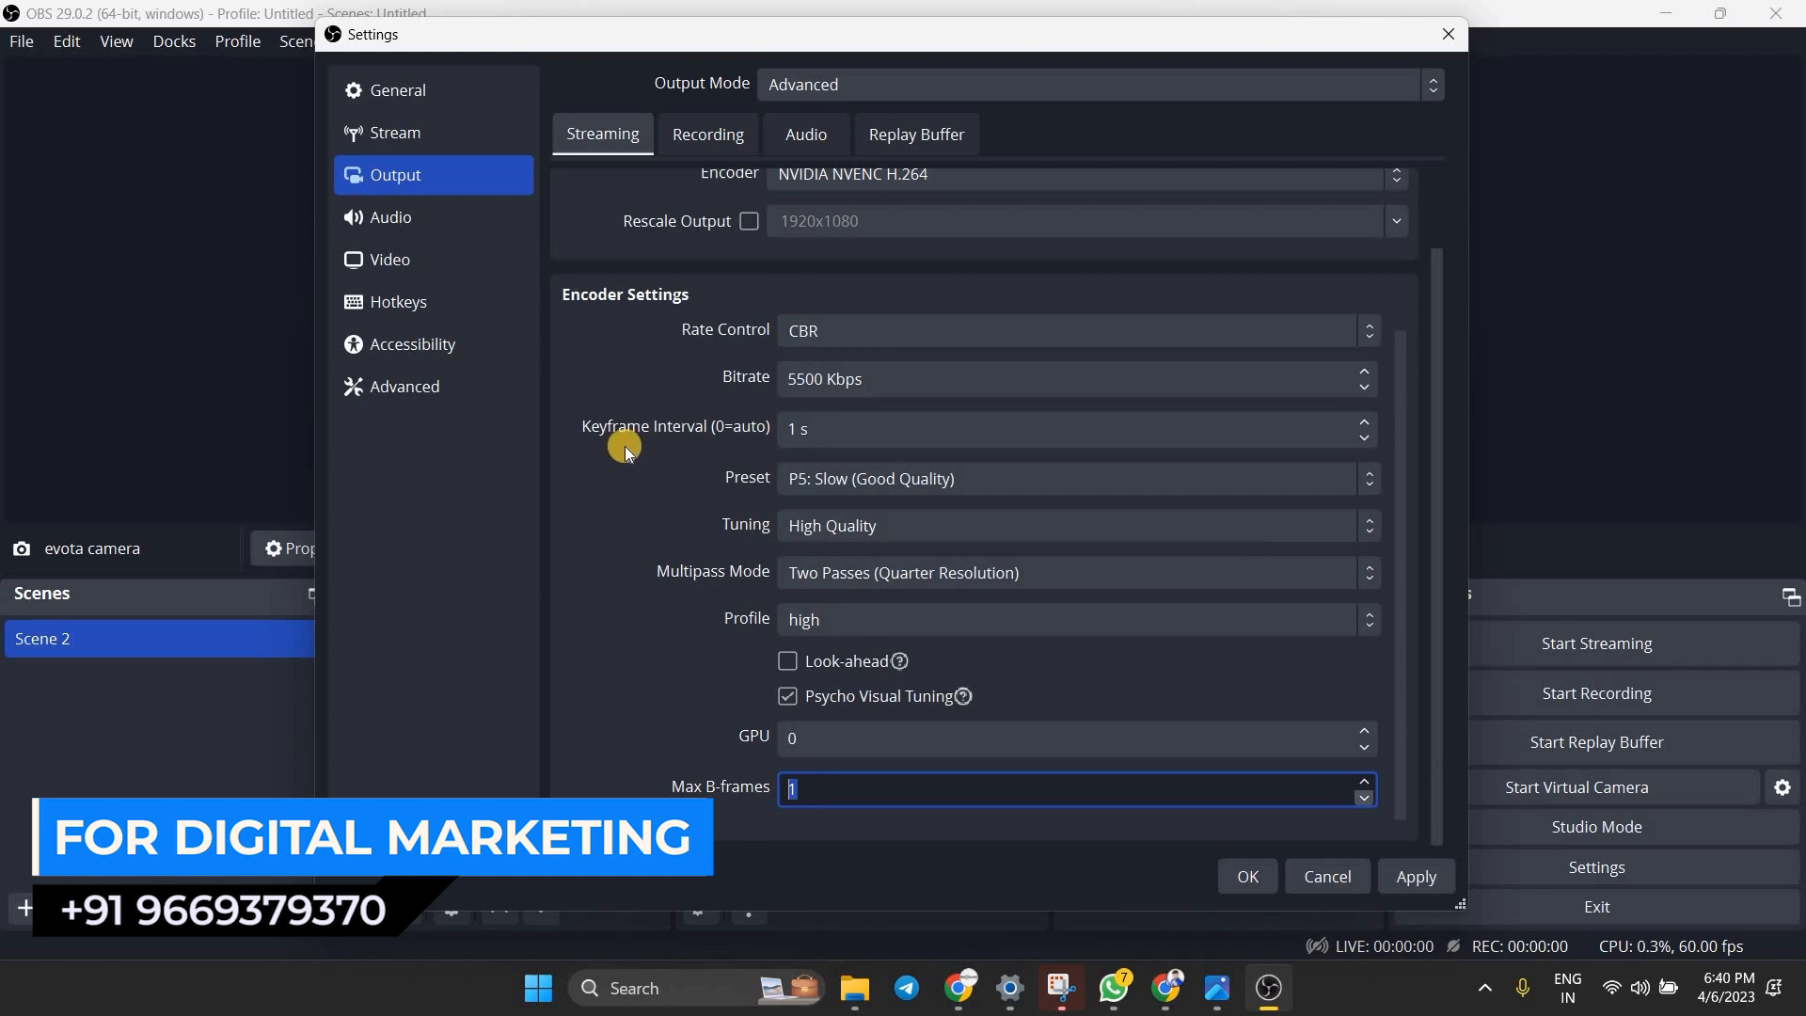
scroll(602, 282, up, 3)
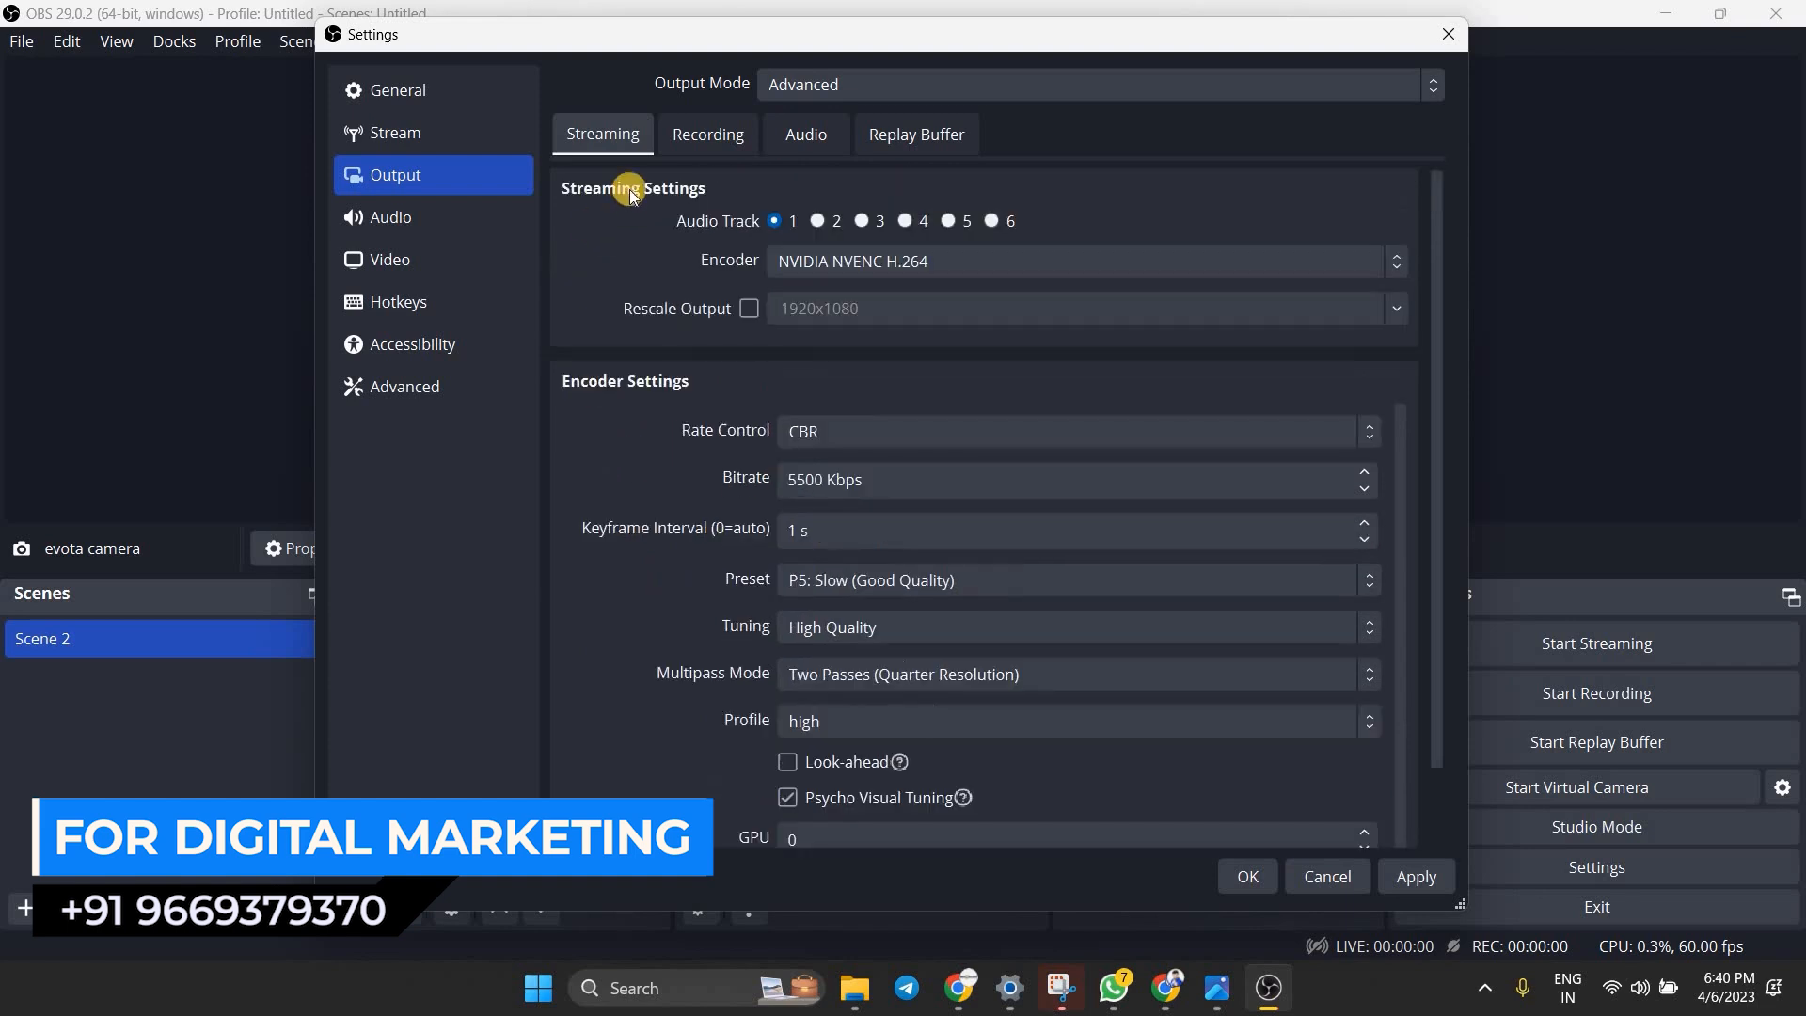
click(708, 133)
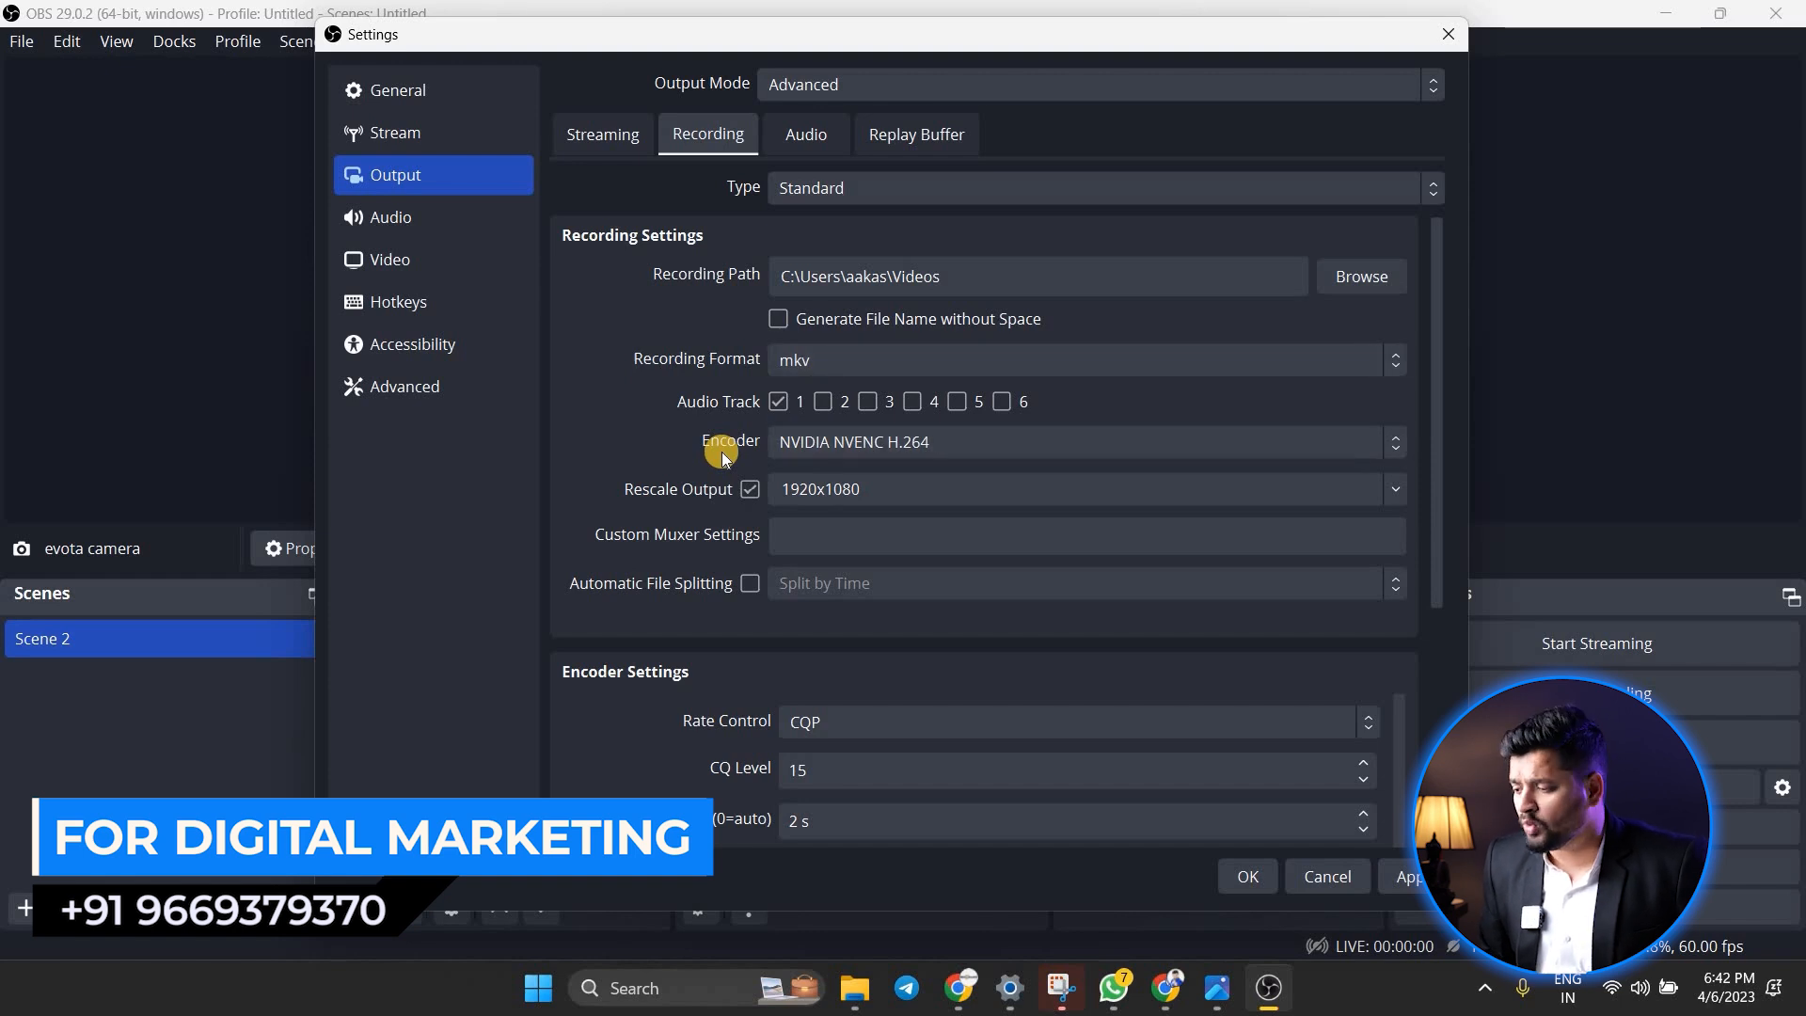
click(769, 454)
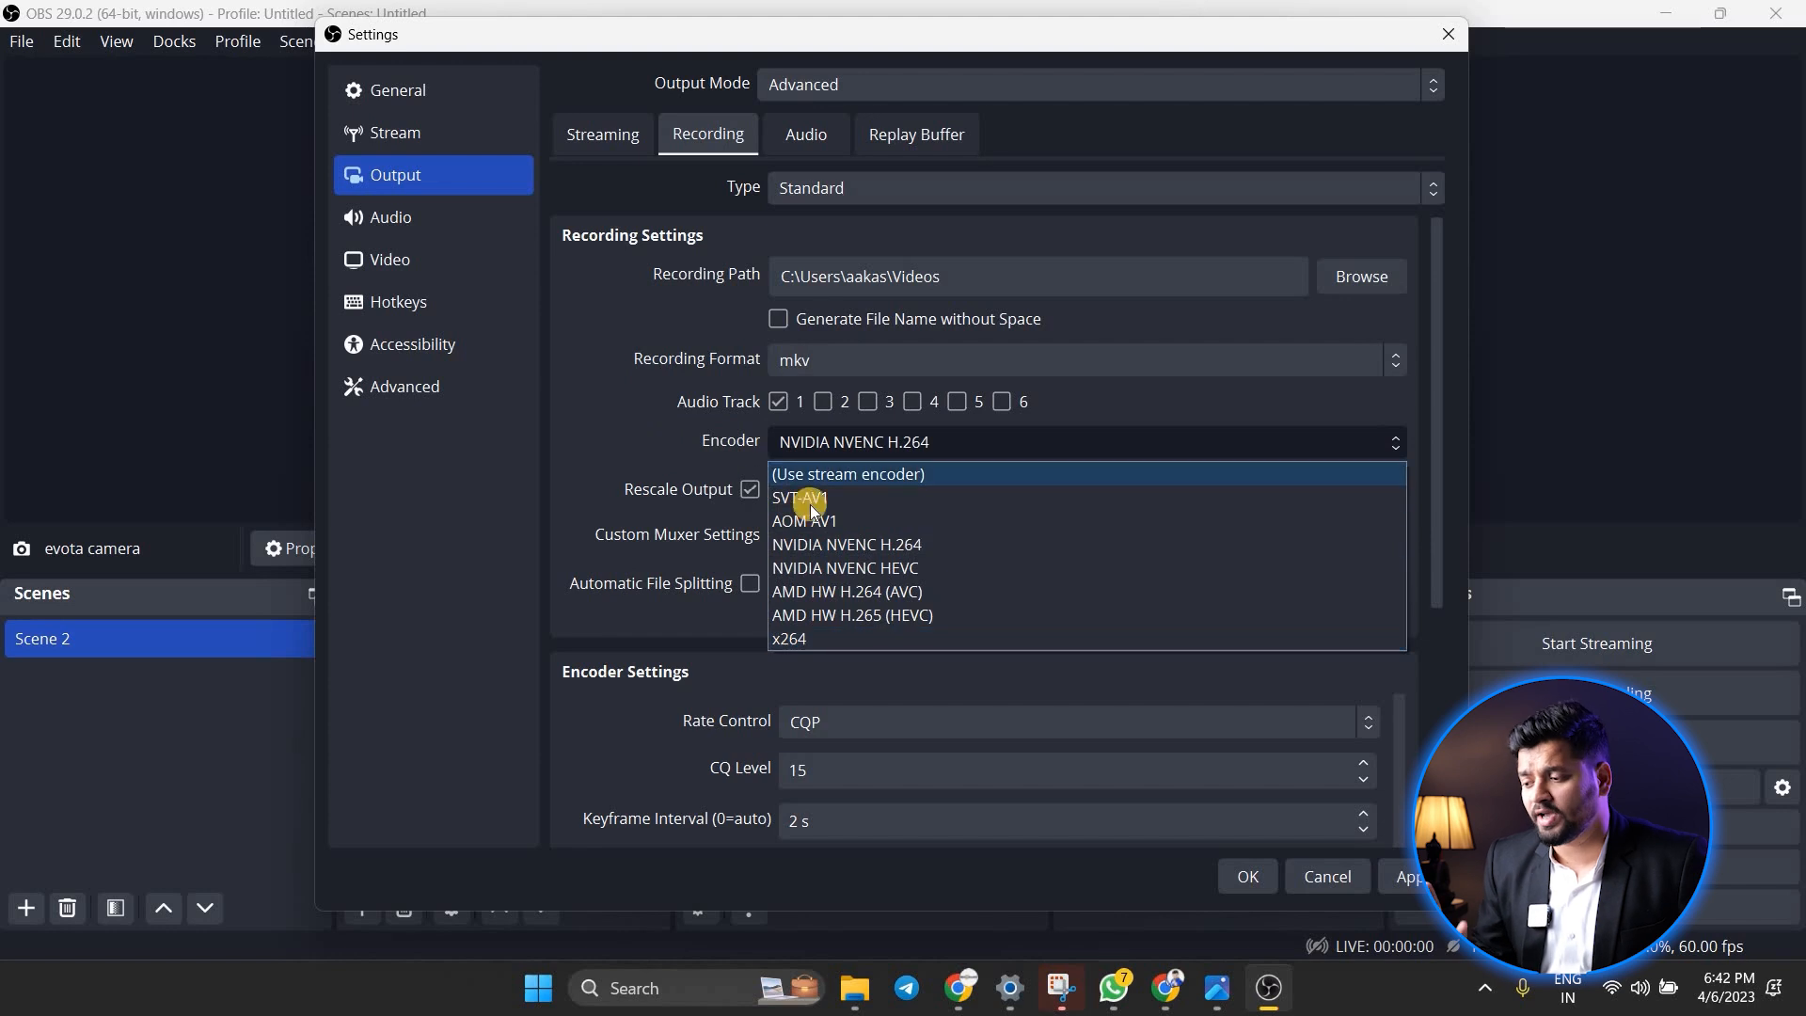
click(865, 451)
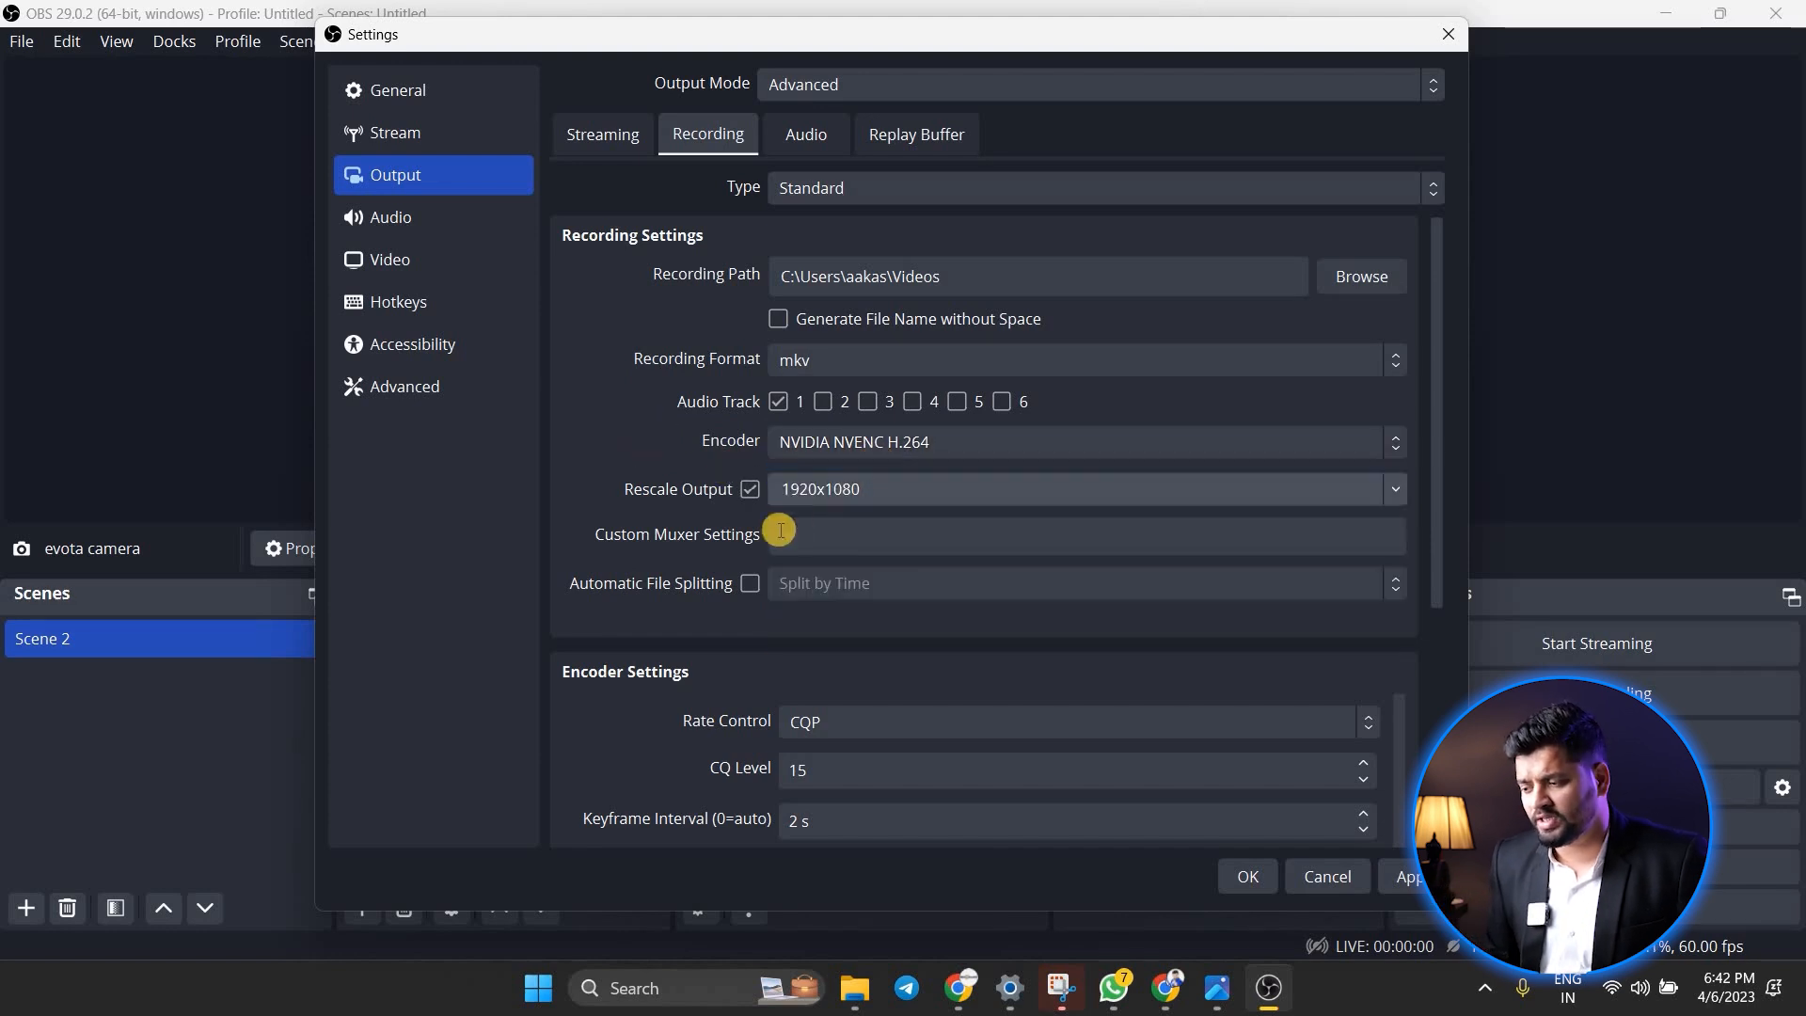
scroll(753, 619, down, 1)
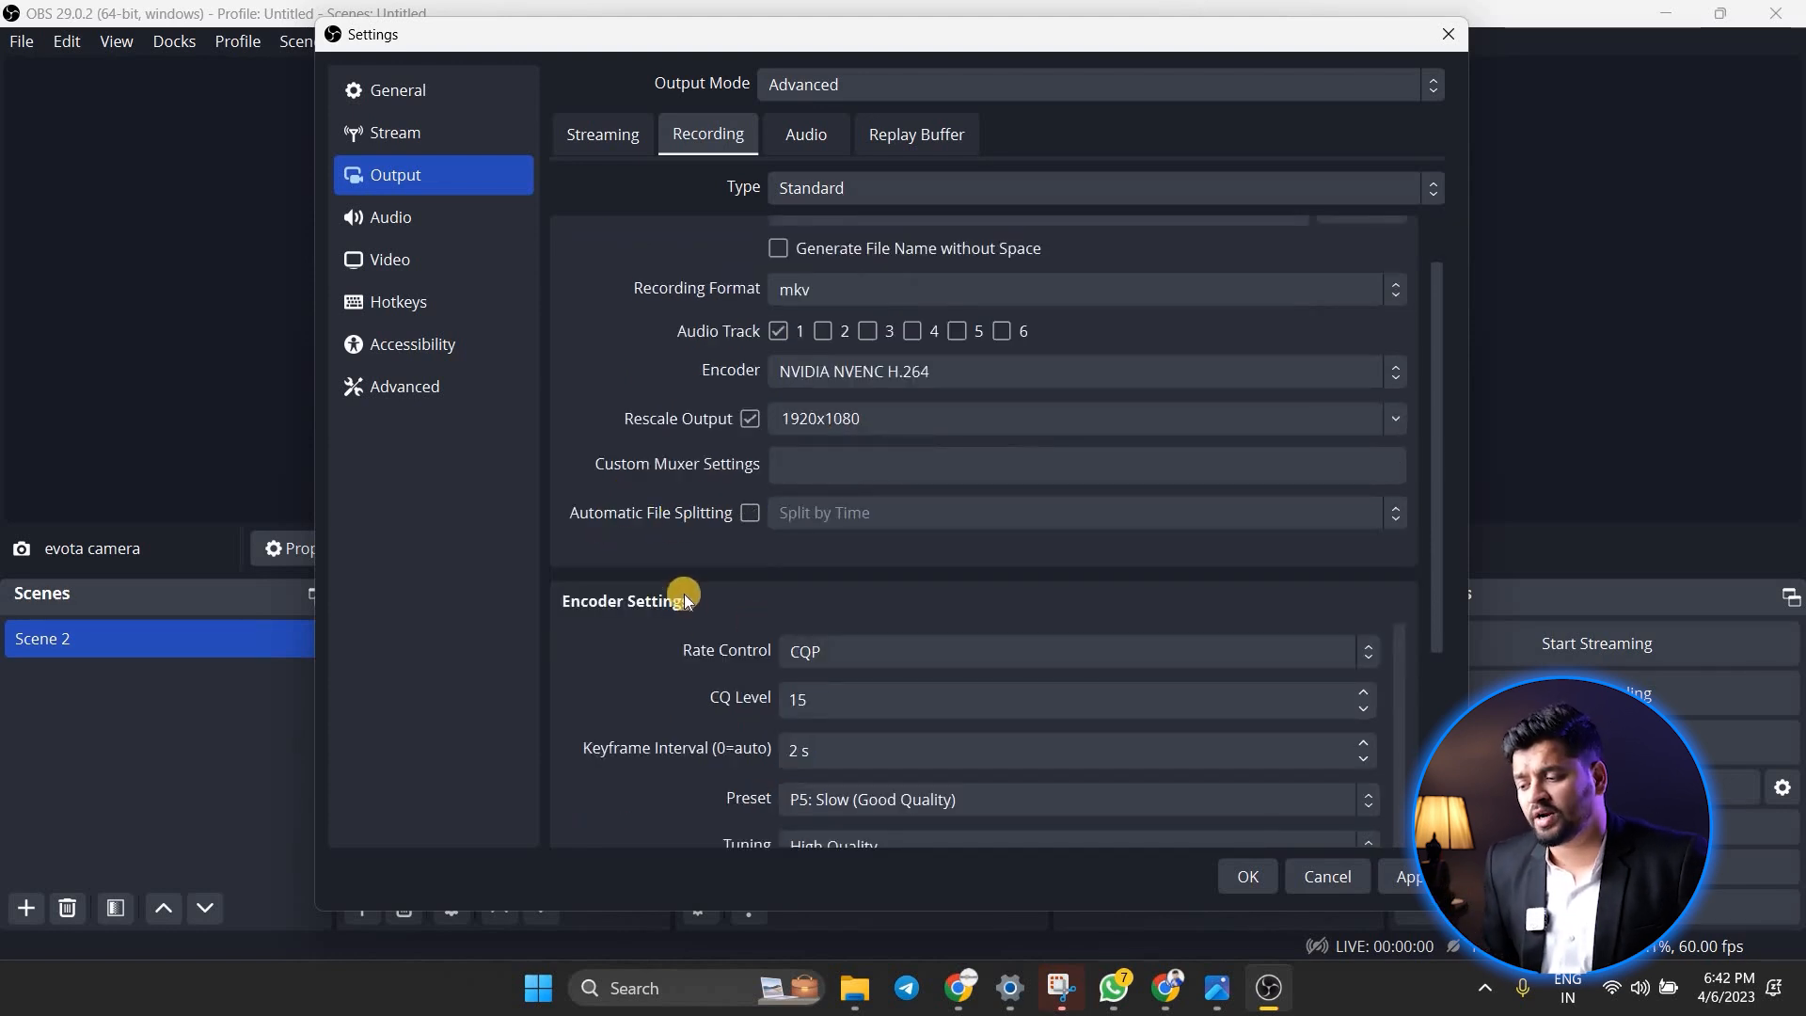
scroll(685, 598, down, 1)
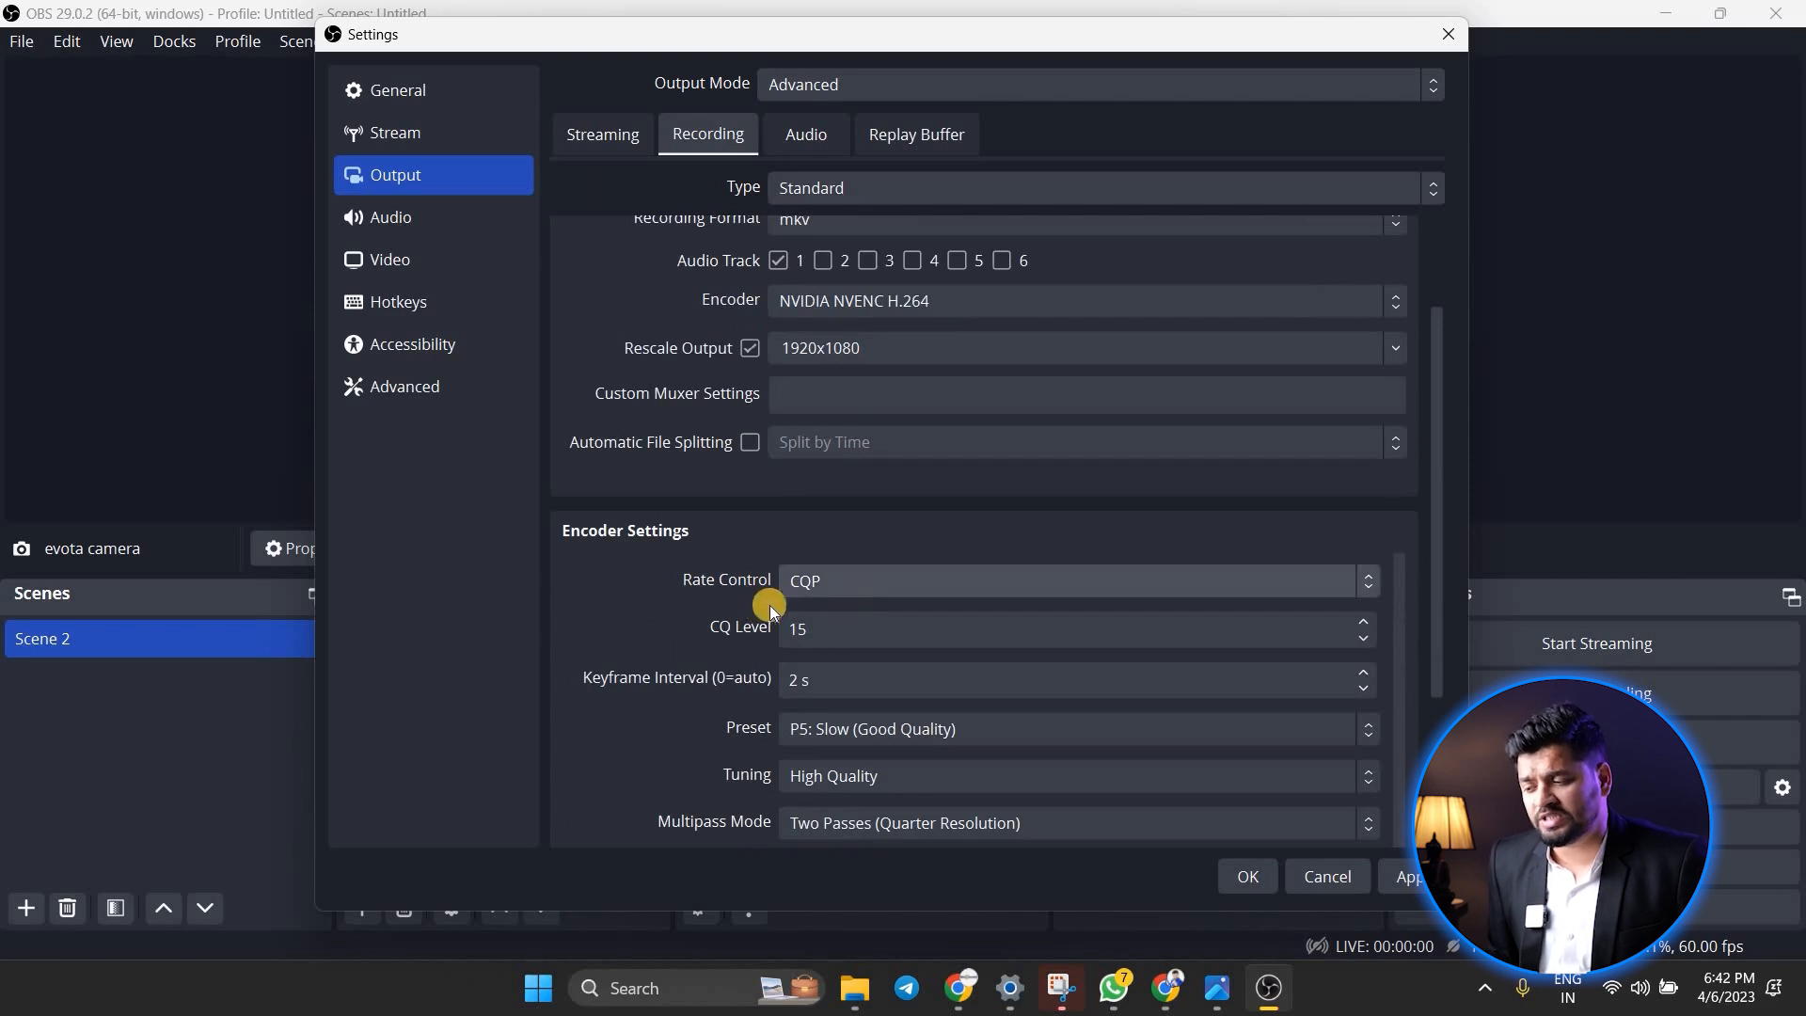
scroll(685, 668, down, 1)
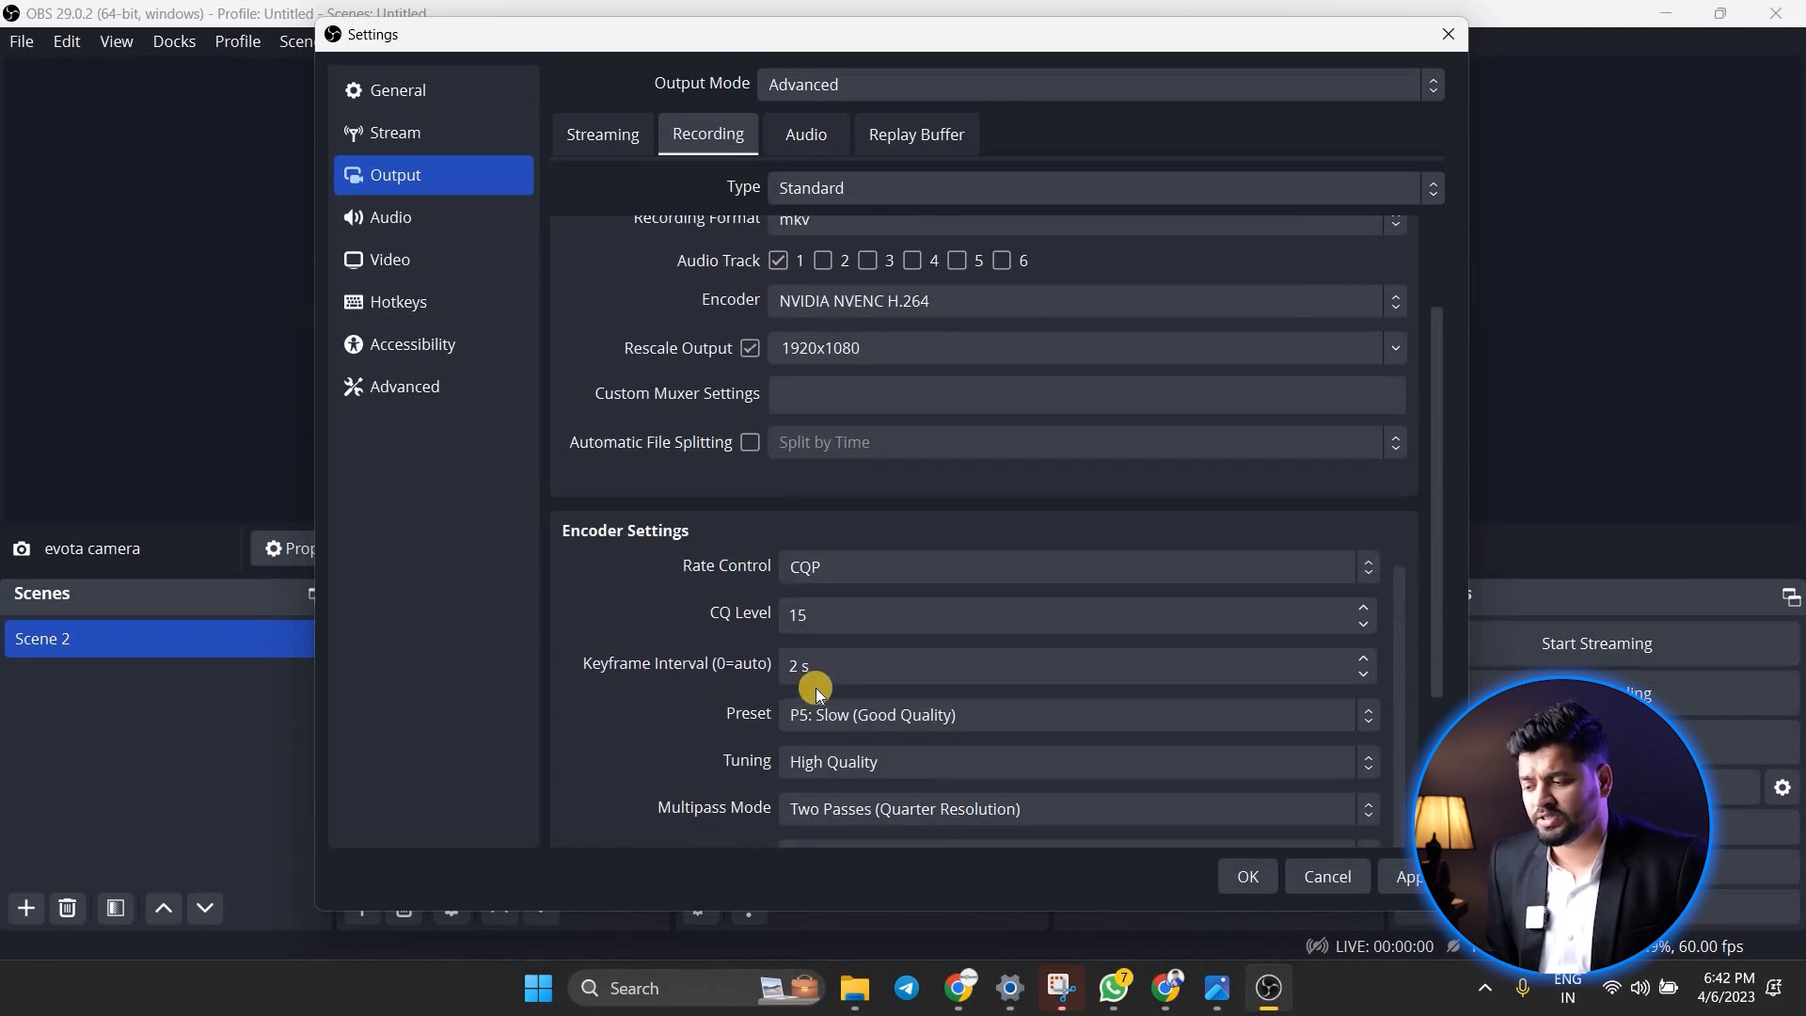
scroll(771, 784, down, 1)
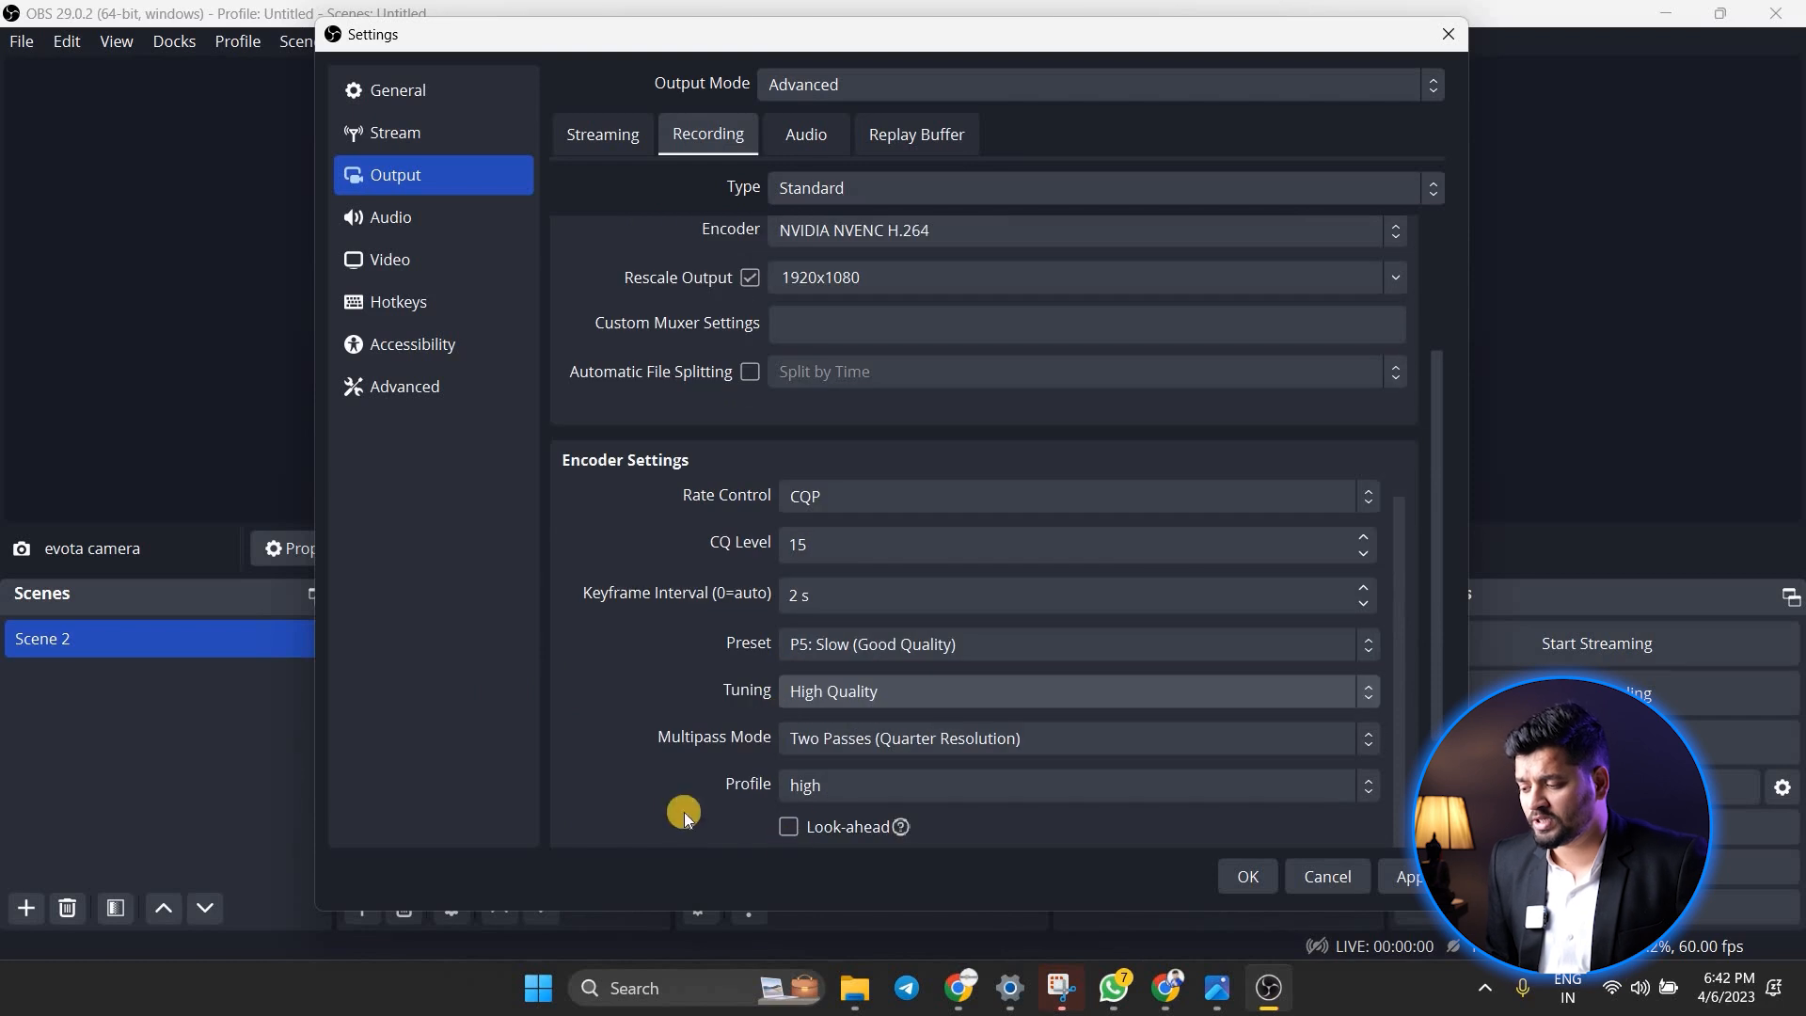
Review the output audio tracks' bitrates and the general audio settings, from sample rate and global devices to hotkeys
click(801, 137)
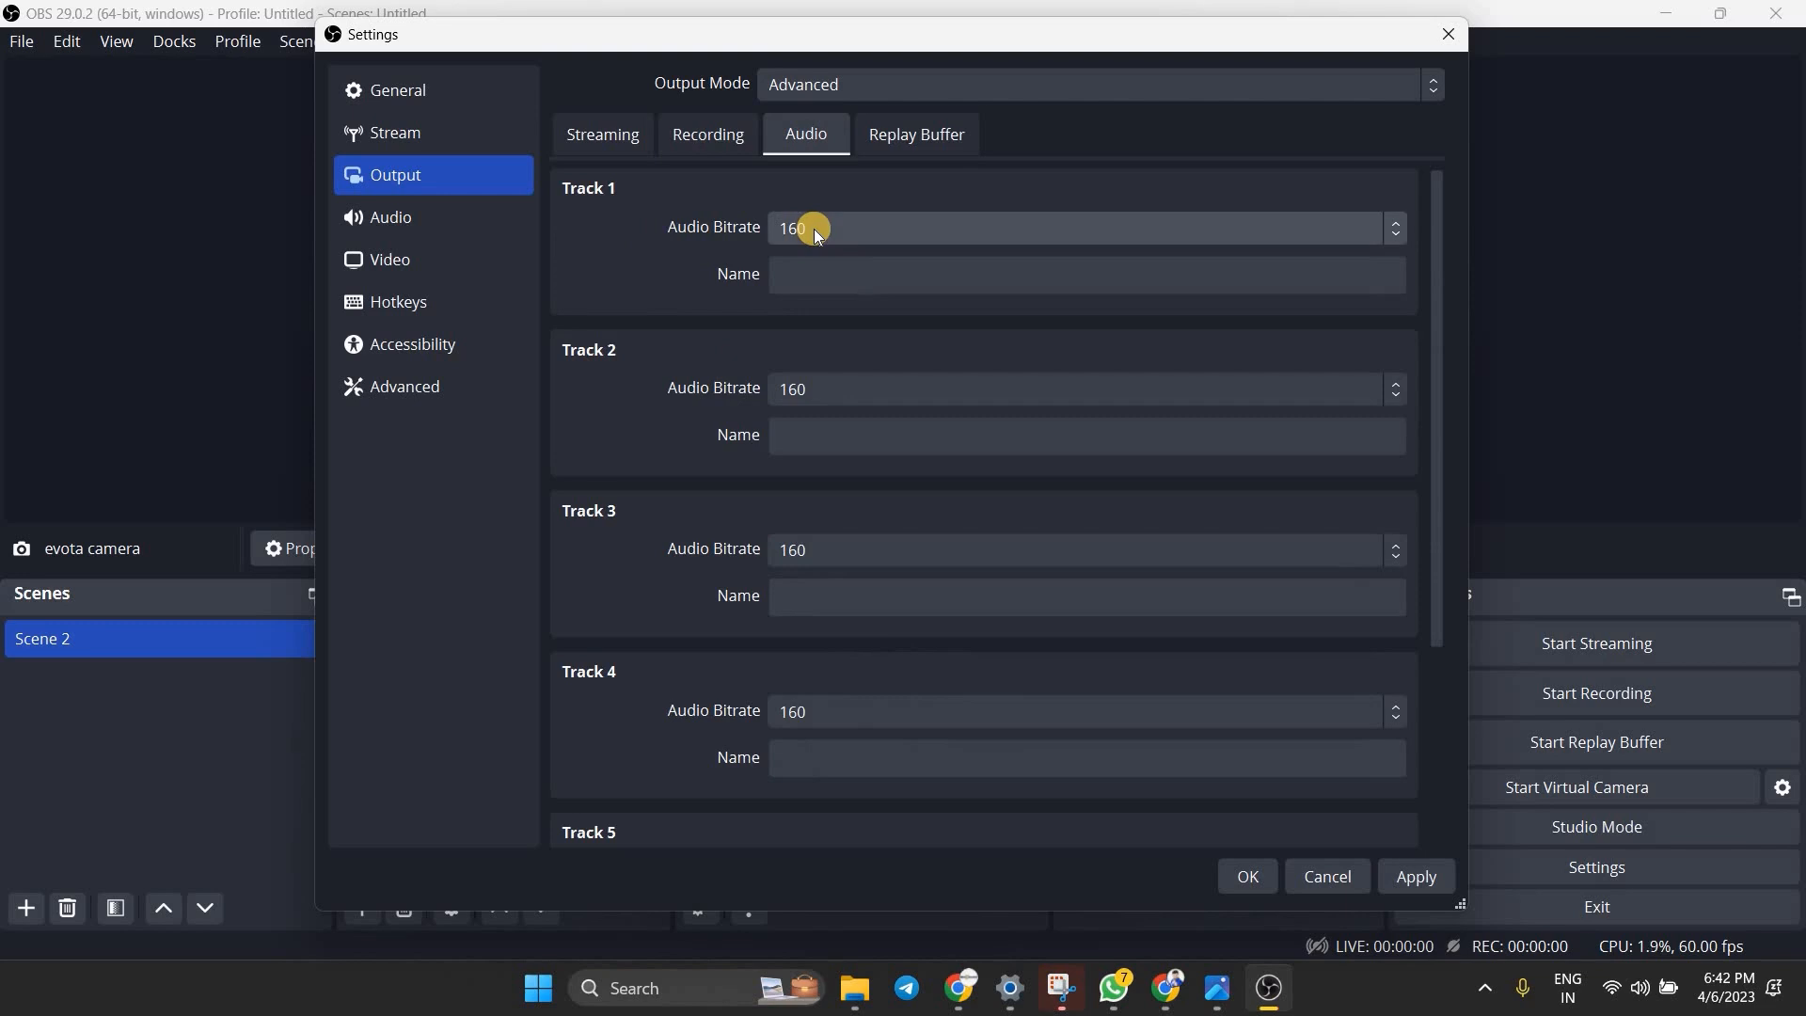
click(433, 219)
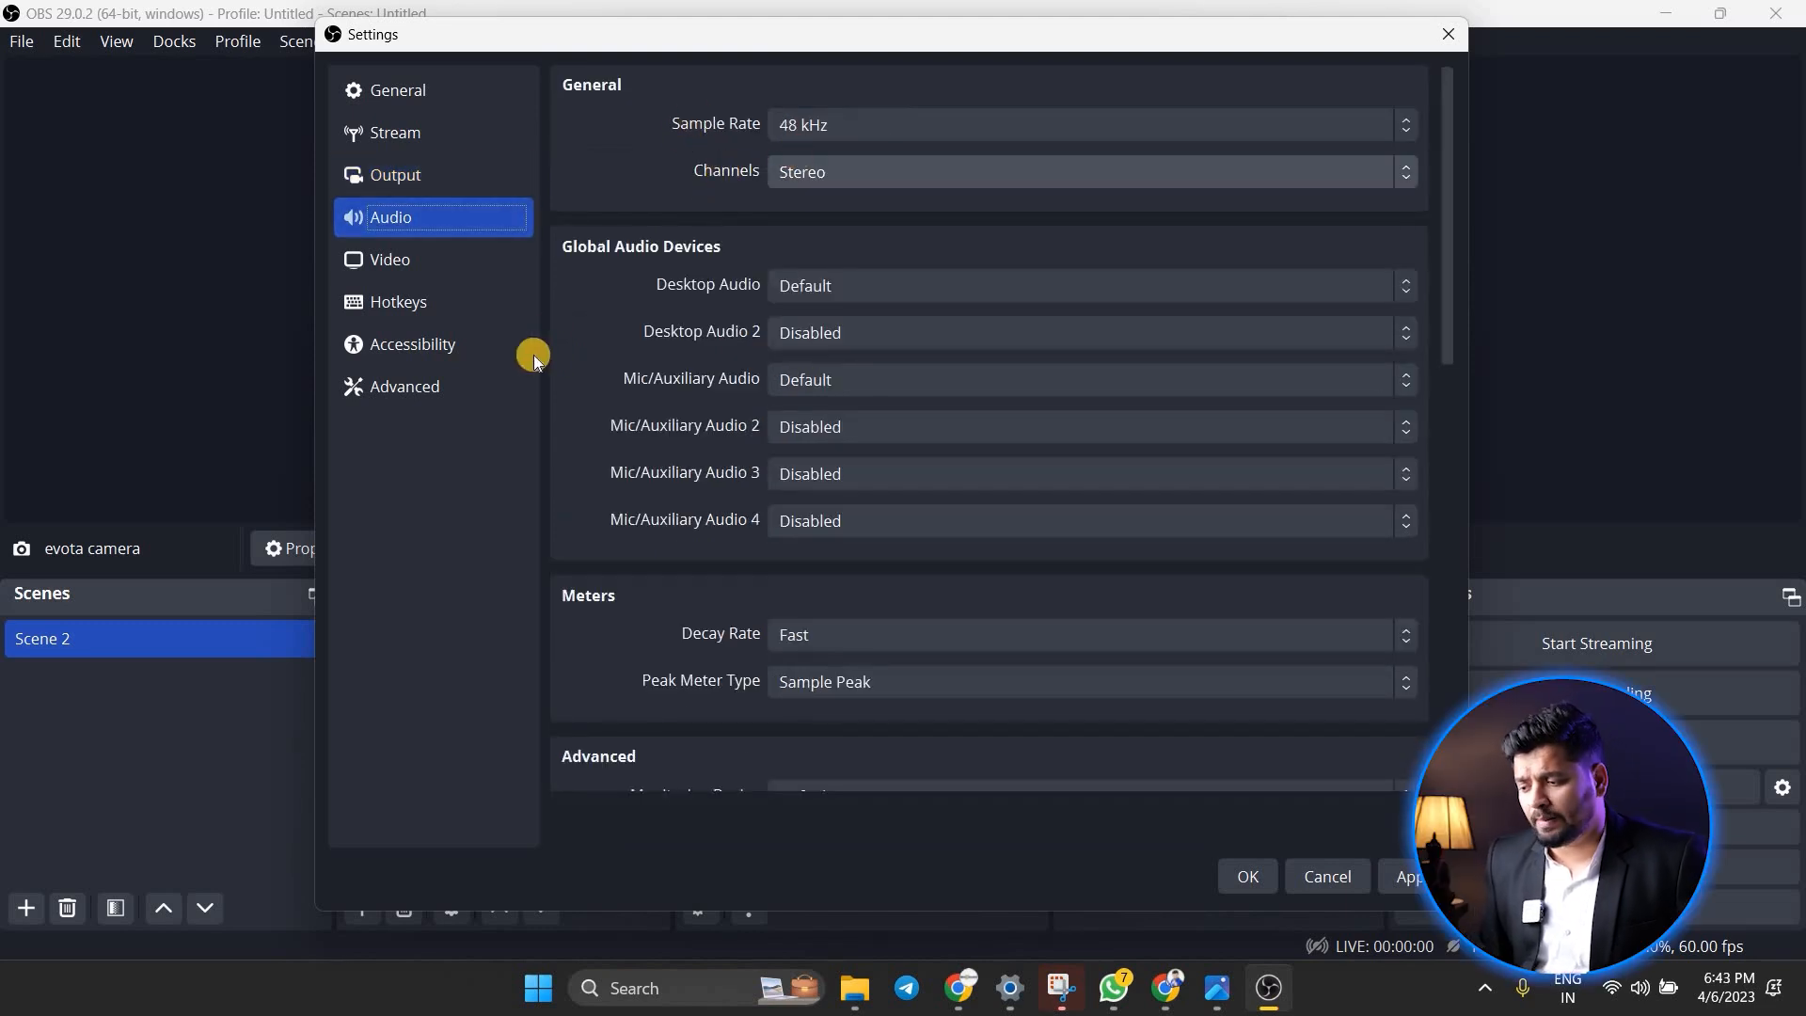
scroll(686, 532, down, 3)
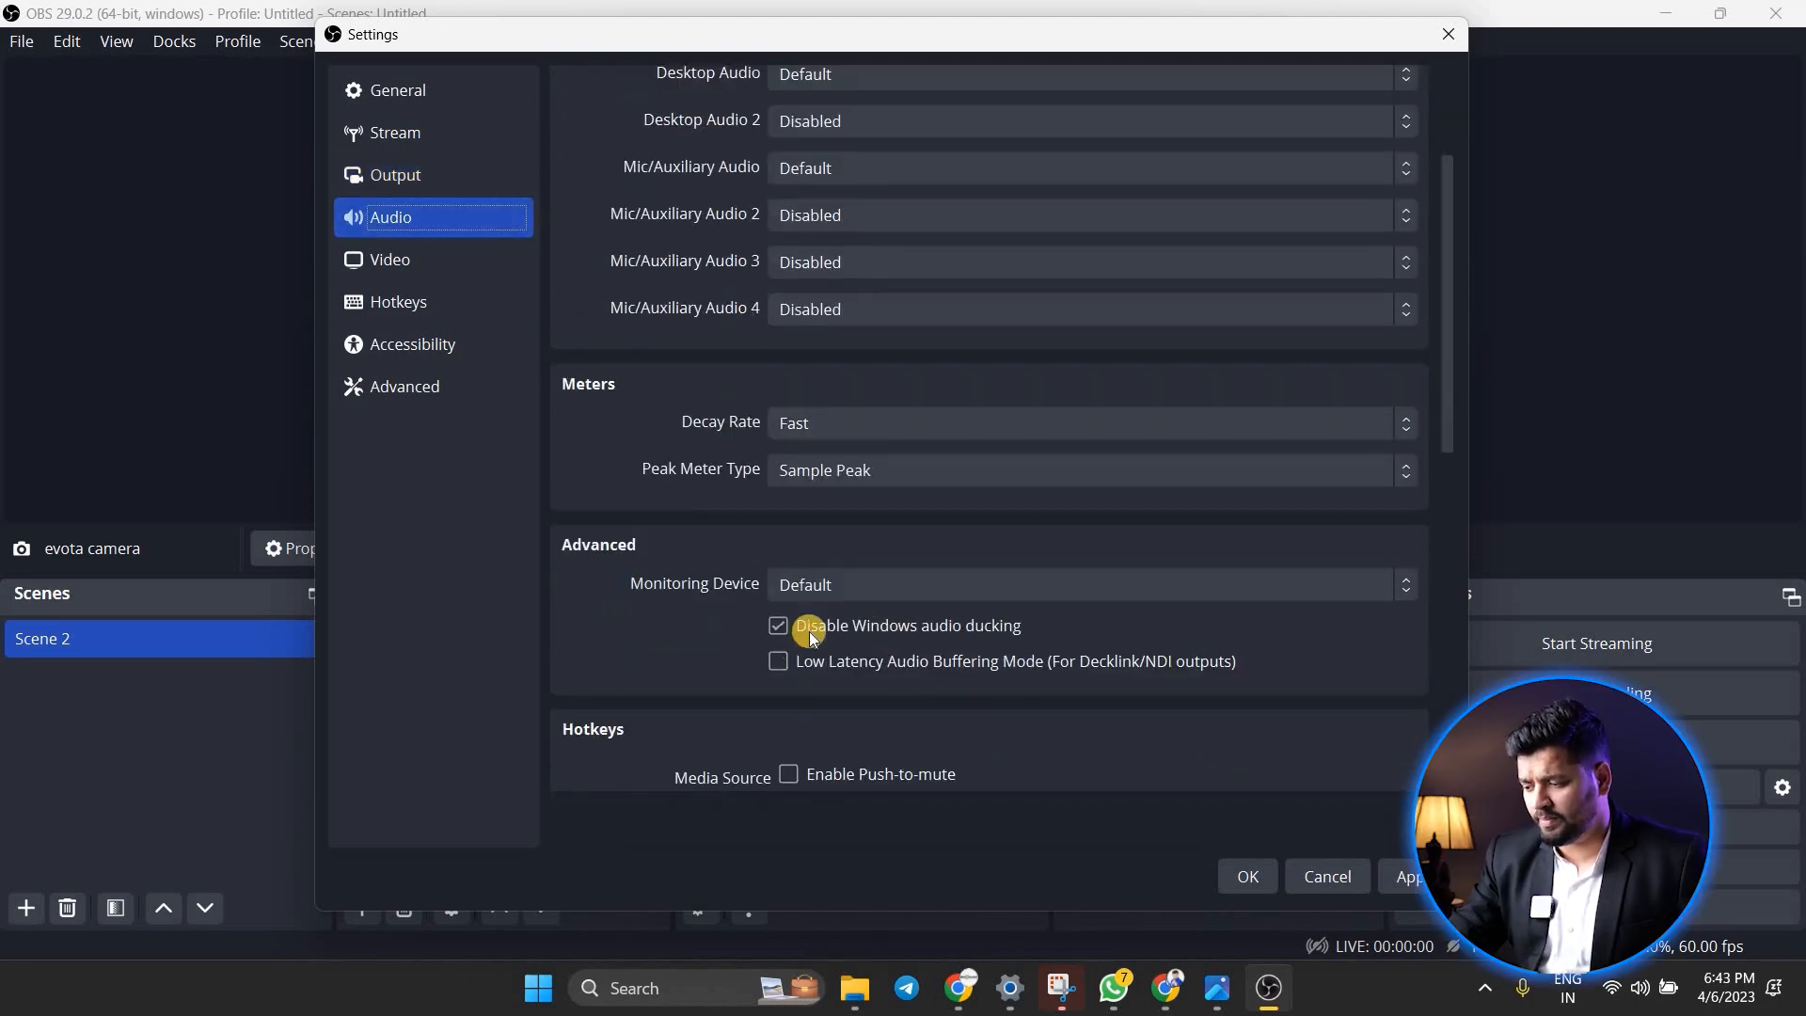
scroll(894, 527, down, 2)
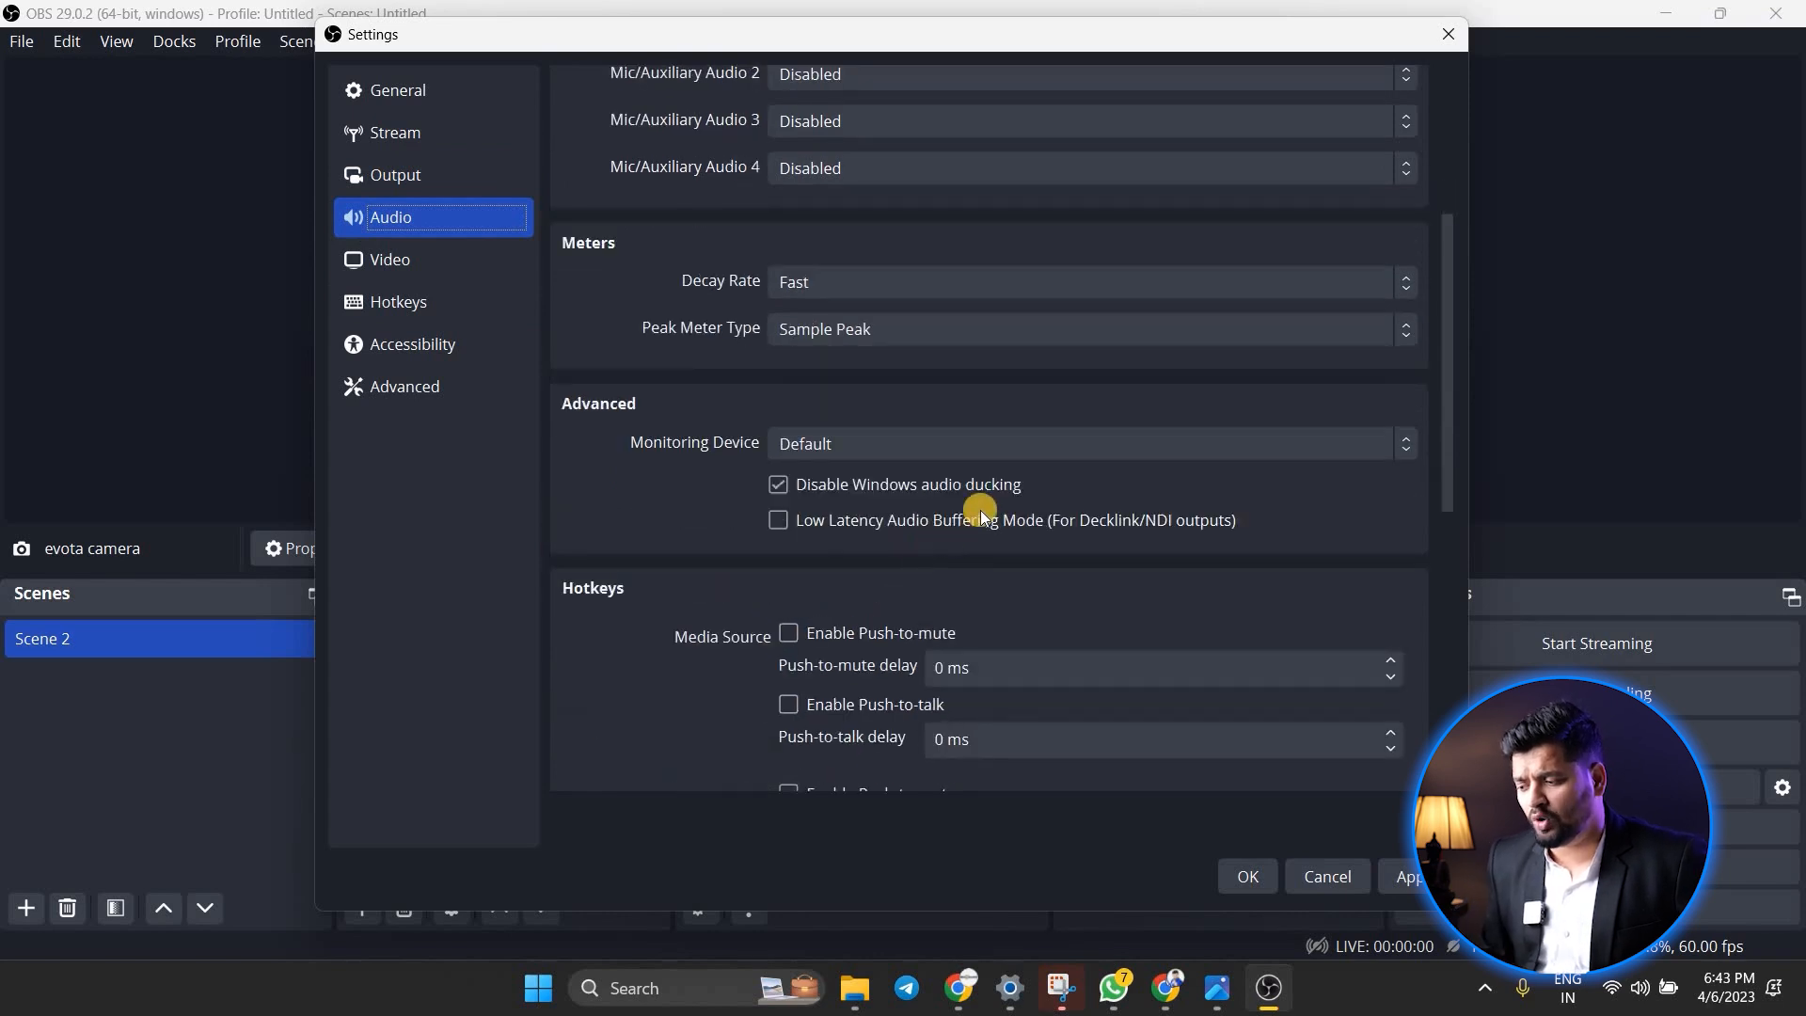
scroll(725, 617, down, 7)
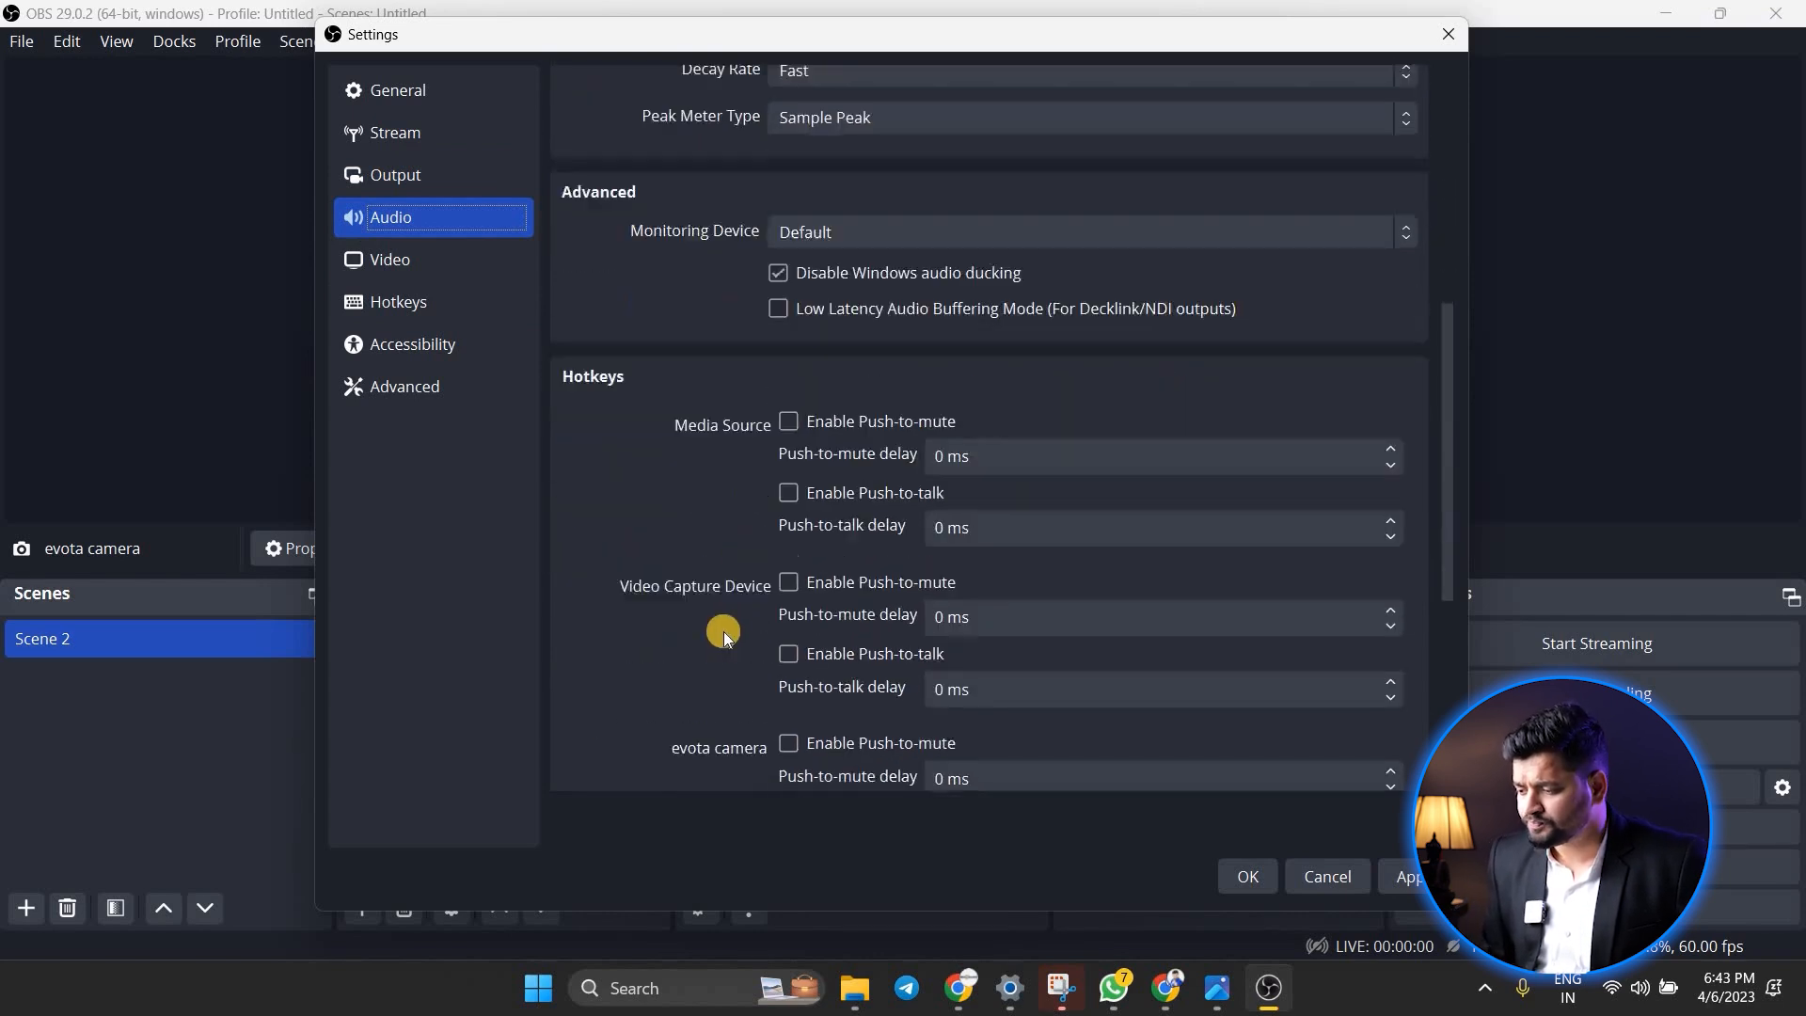
scroll(637, 464, down, 2)
scroll(637, 464, up, 14)
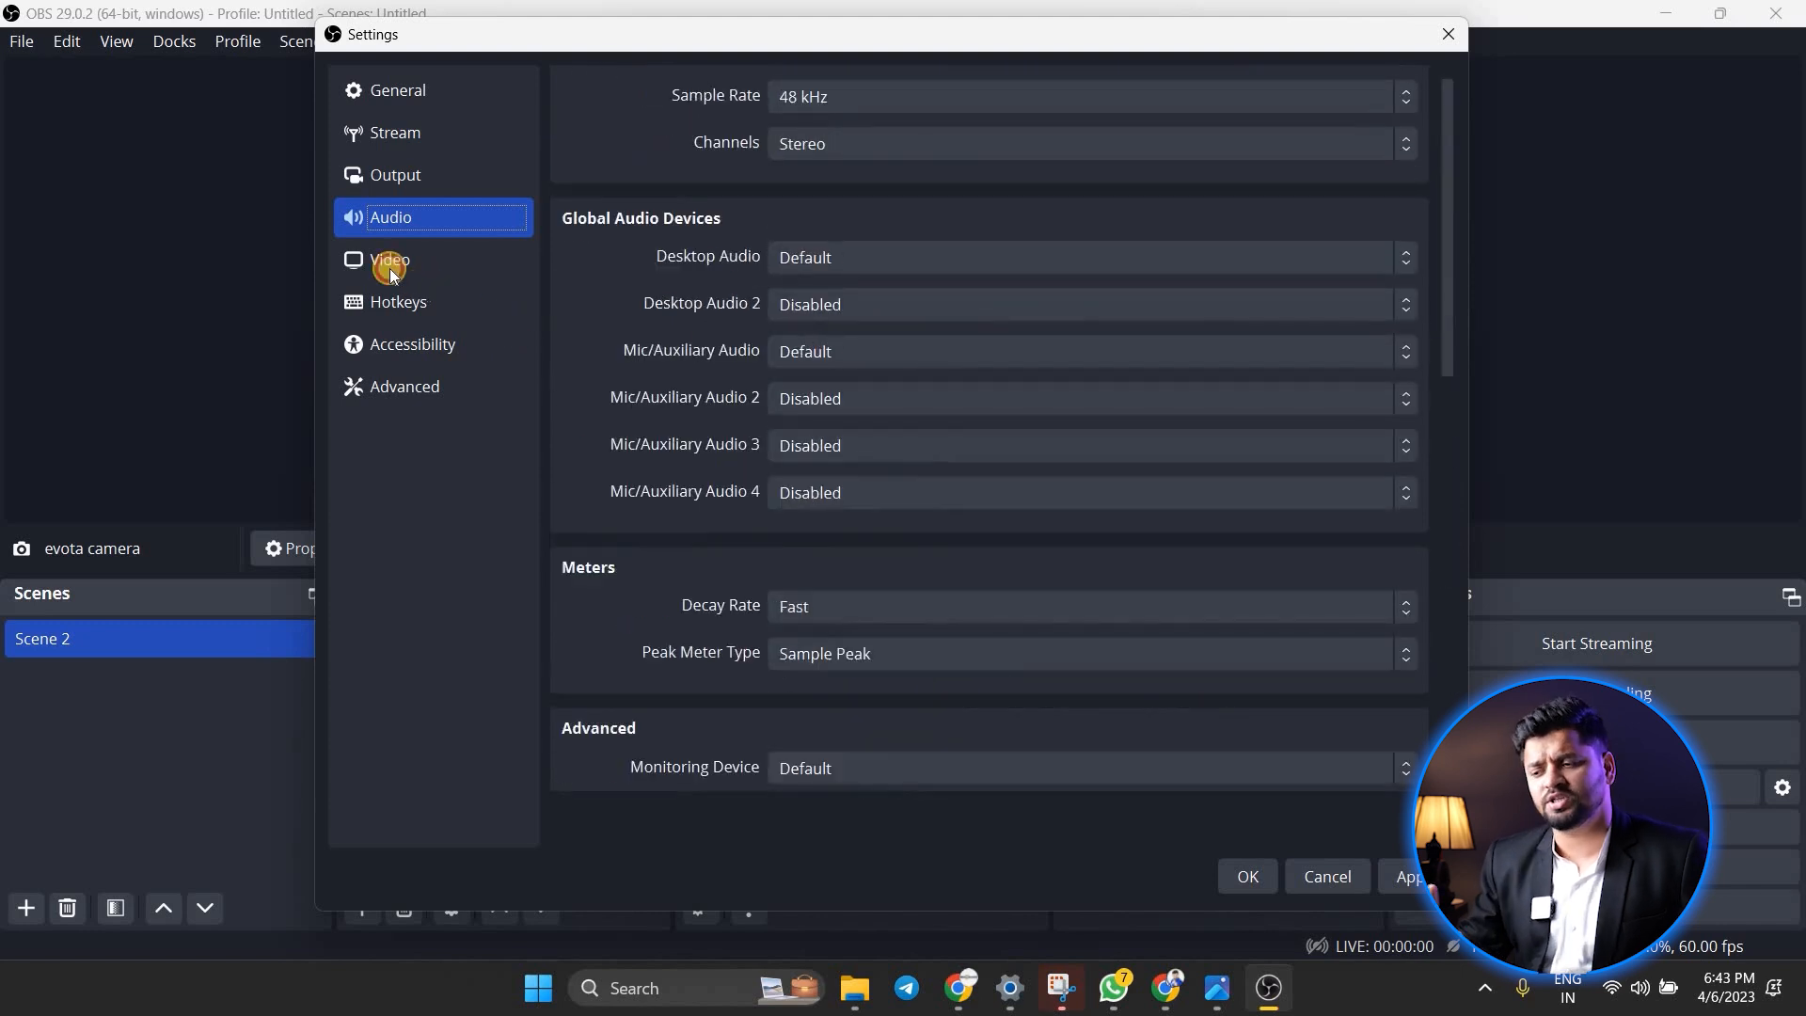
Look over the video, stream and output settings
click(433, 259)
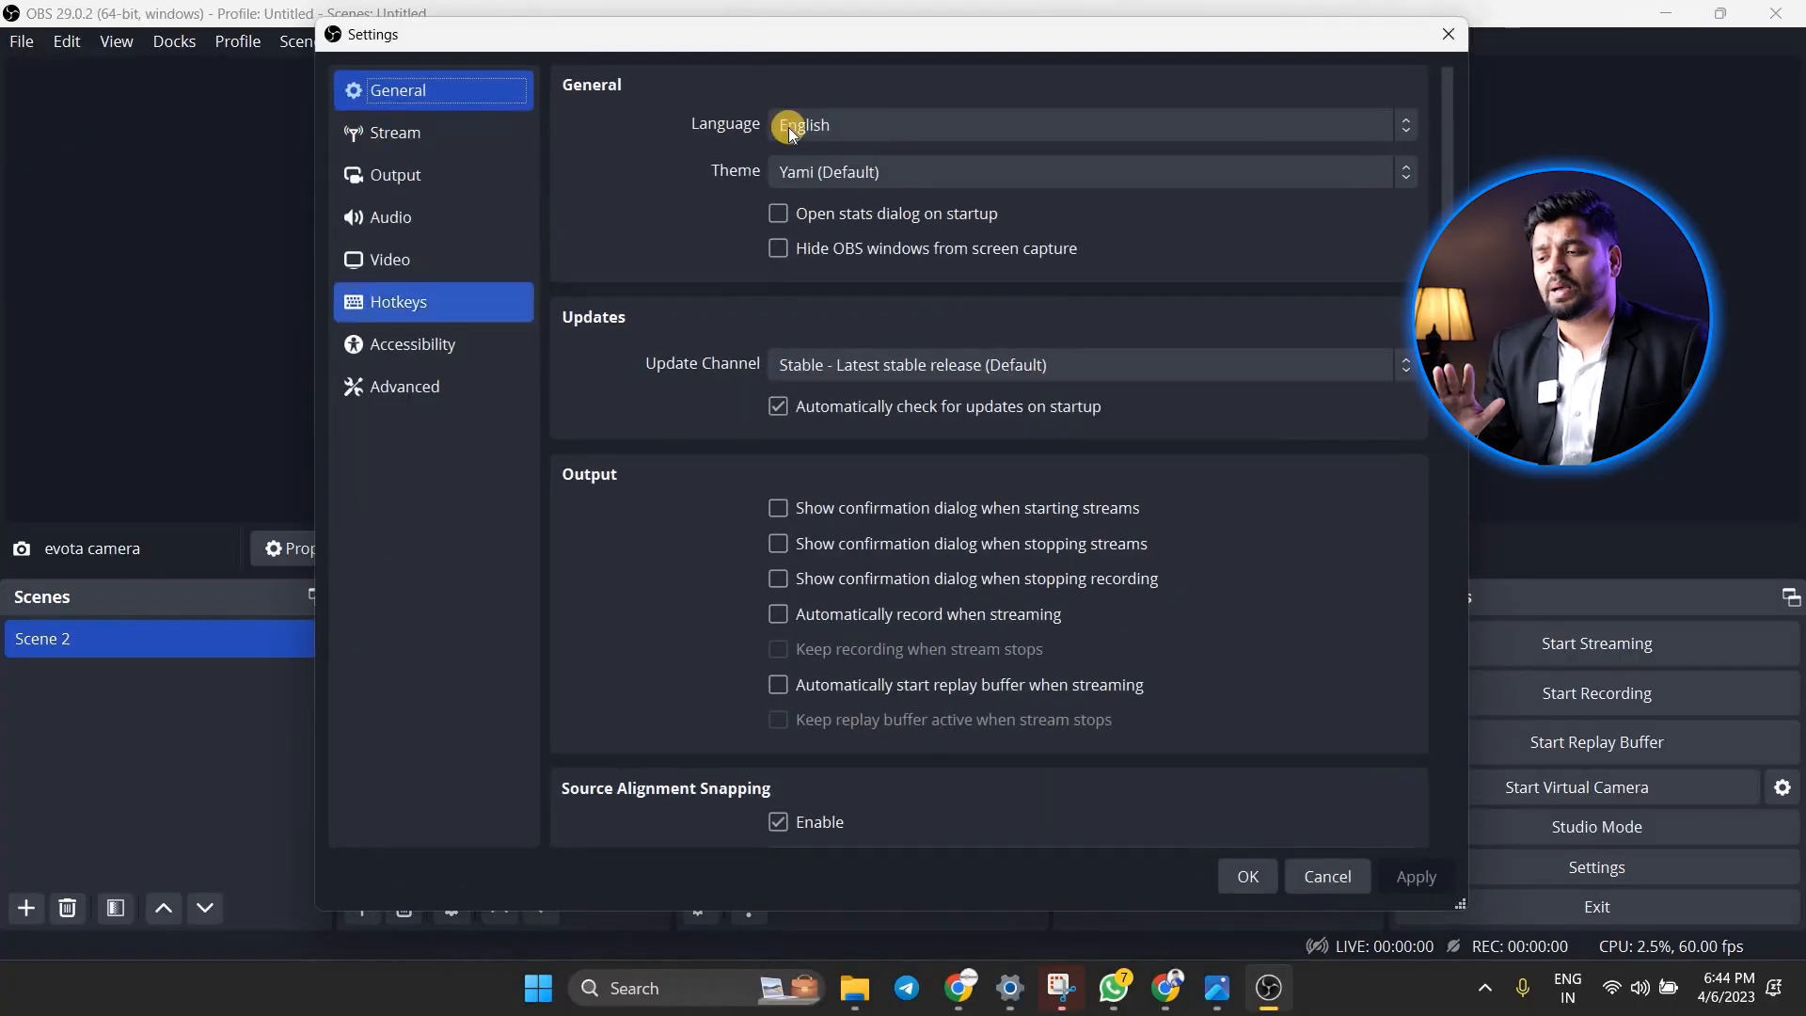
click(377, 132)
click(401, 183)
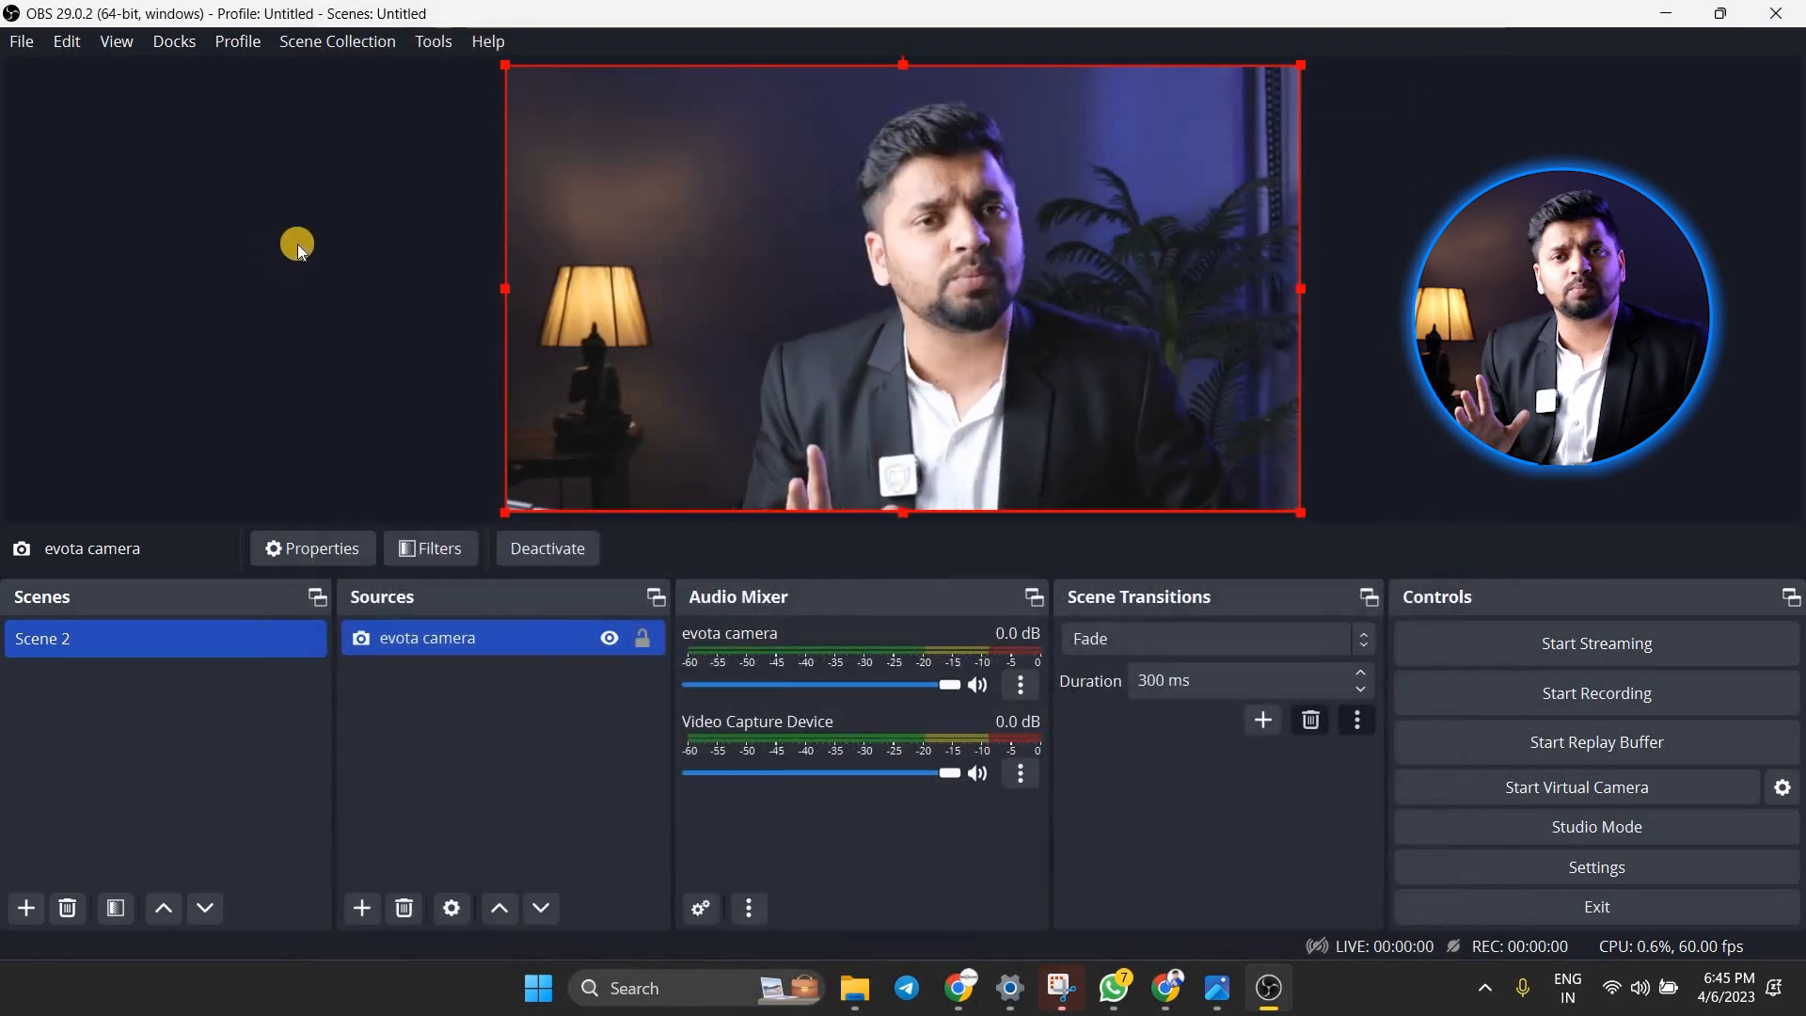
Try to run the Auto-Configuration Wizard optimized for streaming, with the current 1920x1080 canvas and 60 FPS preferred over 30
click(438, 49)
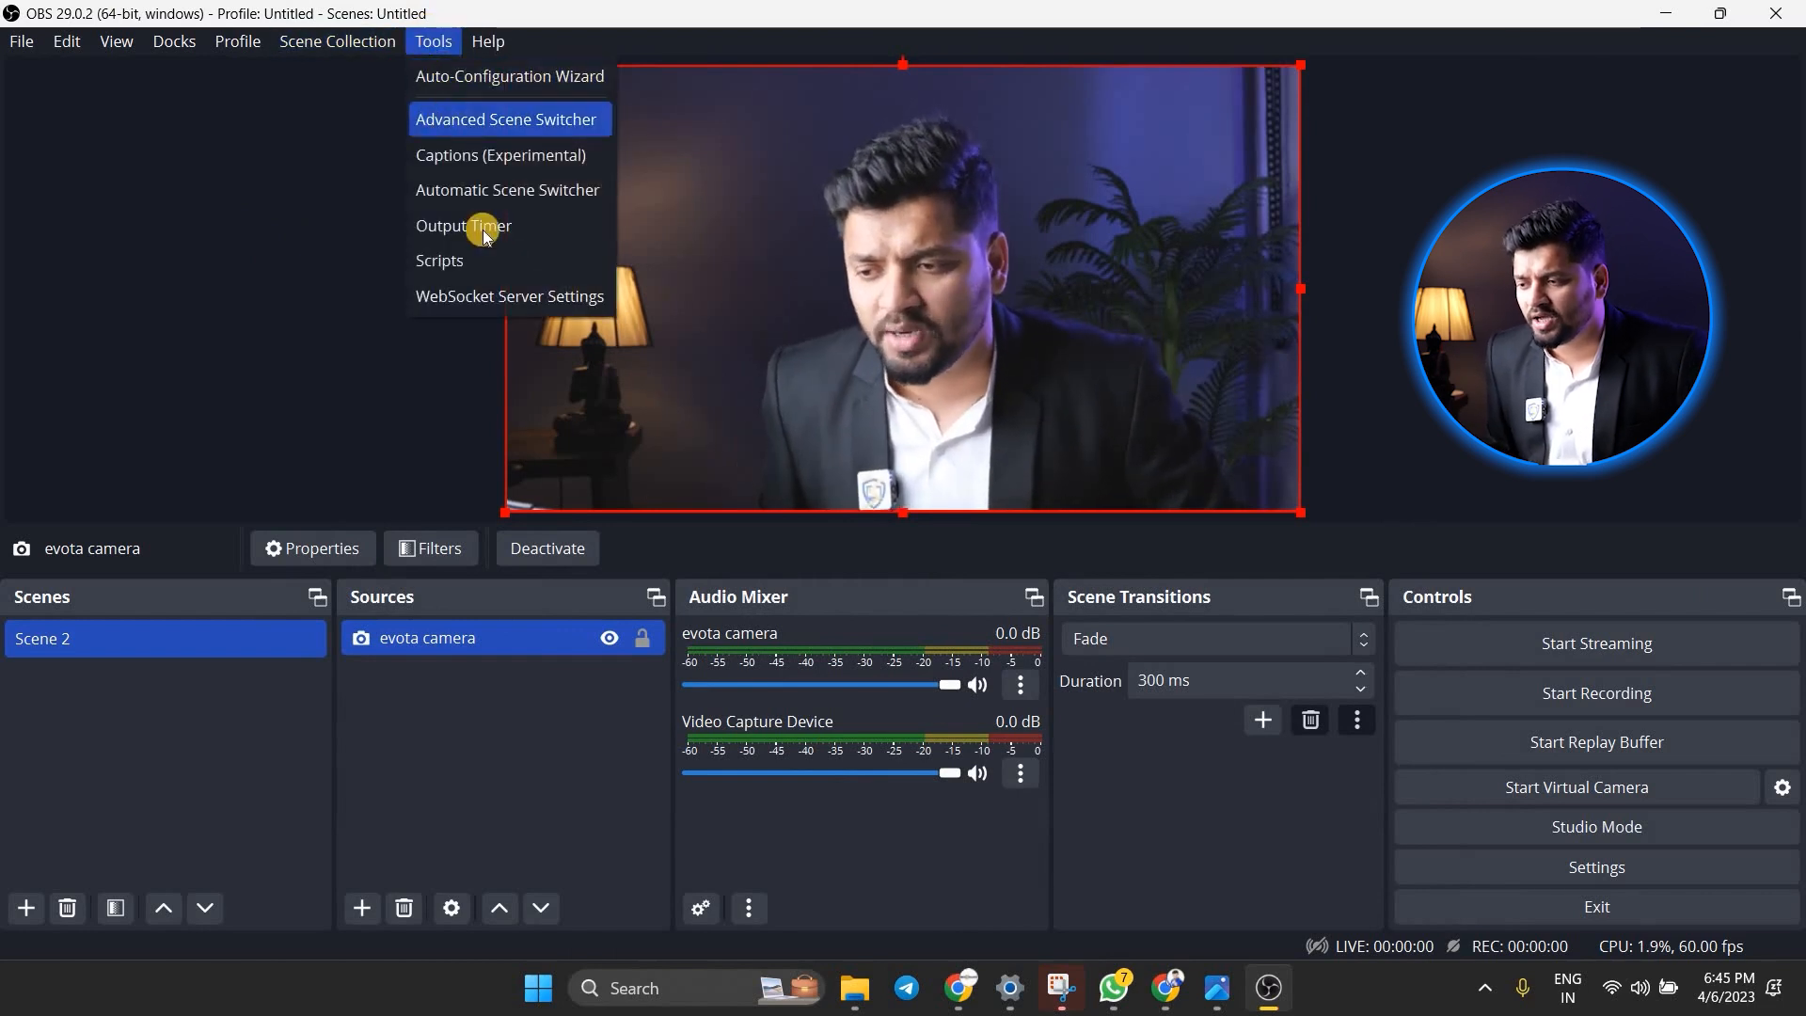
click(507, 76)
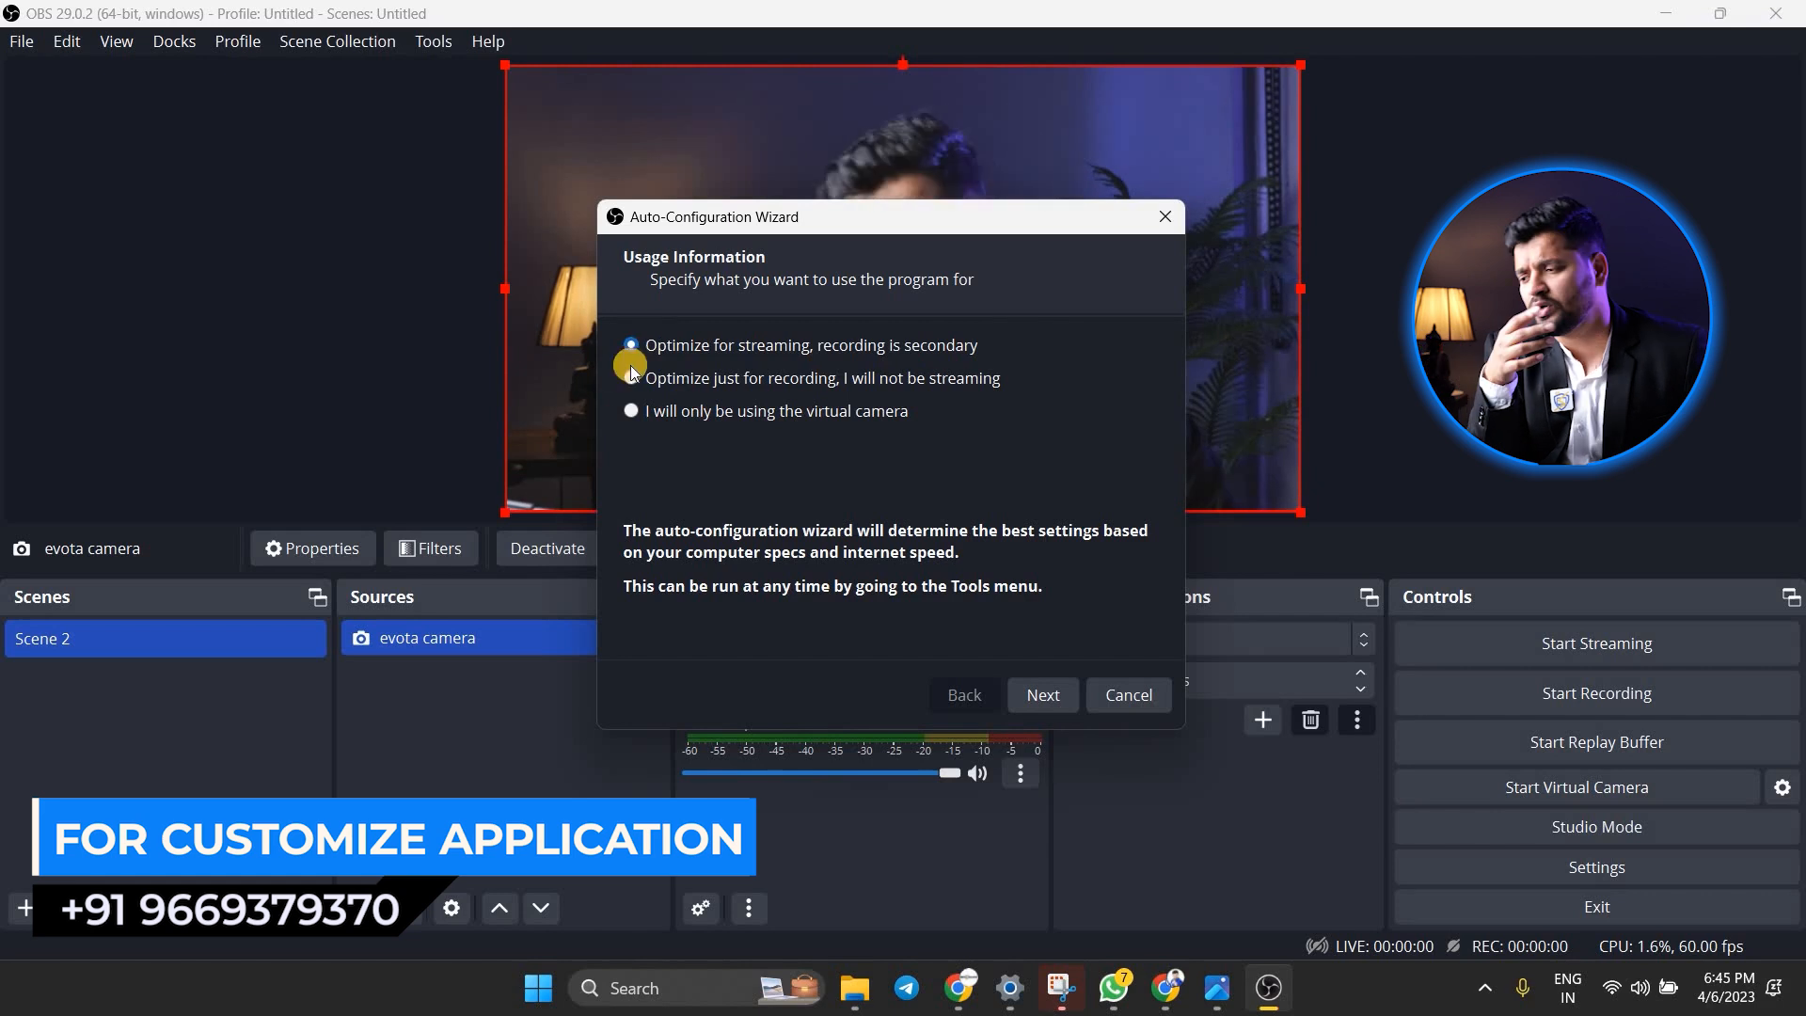
click(1041, 705)
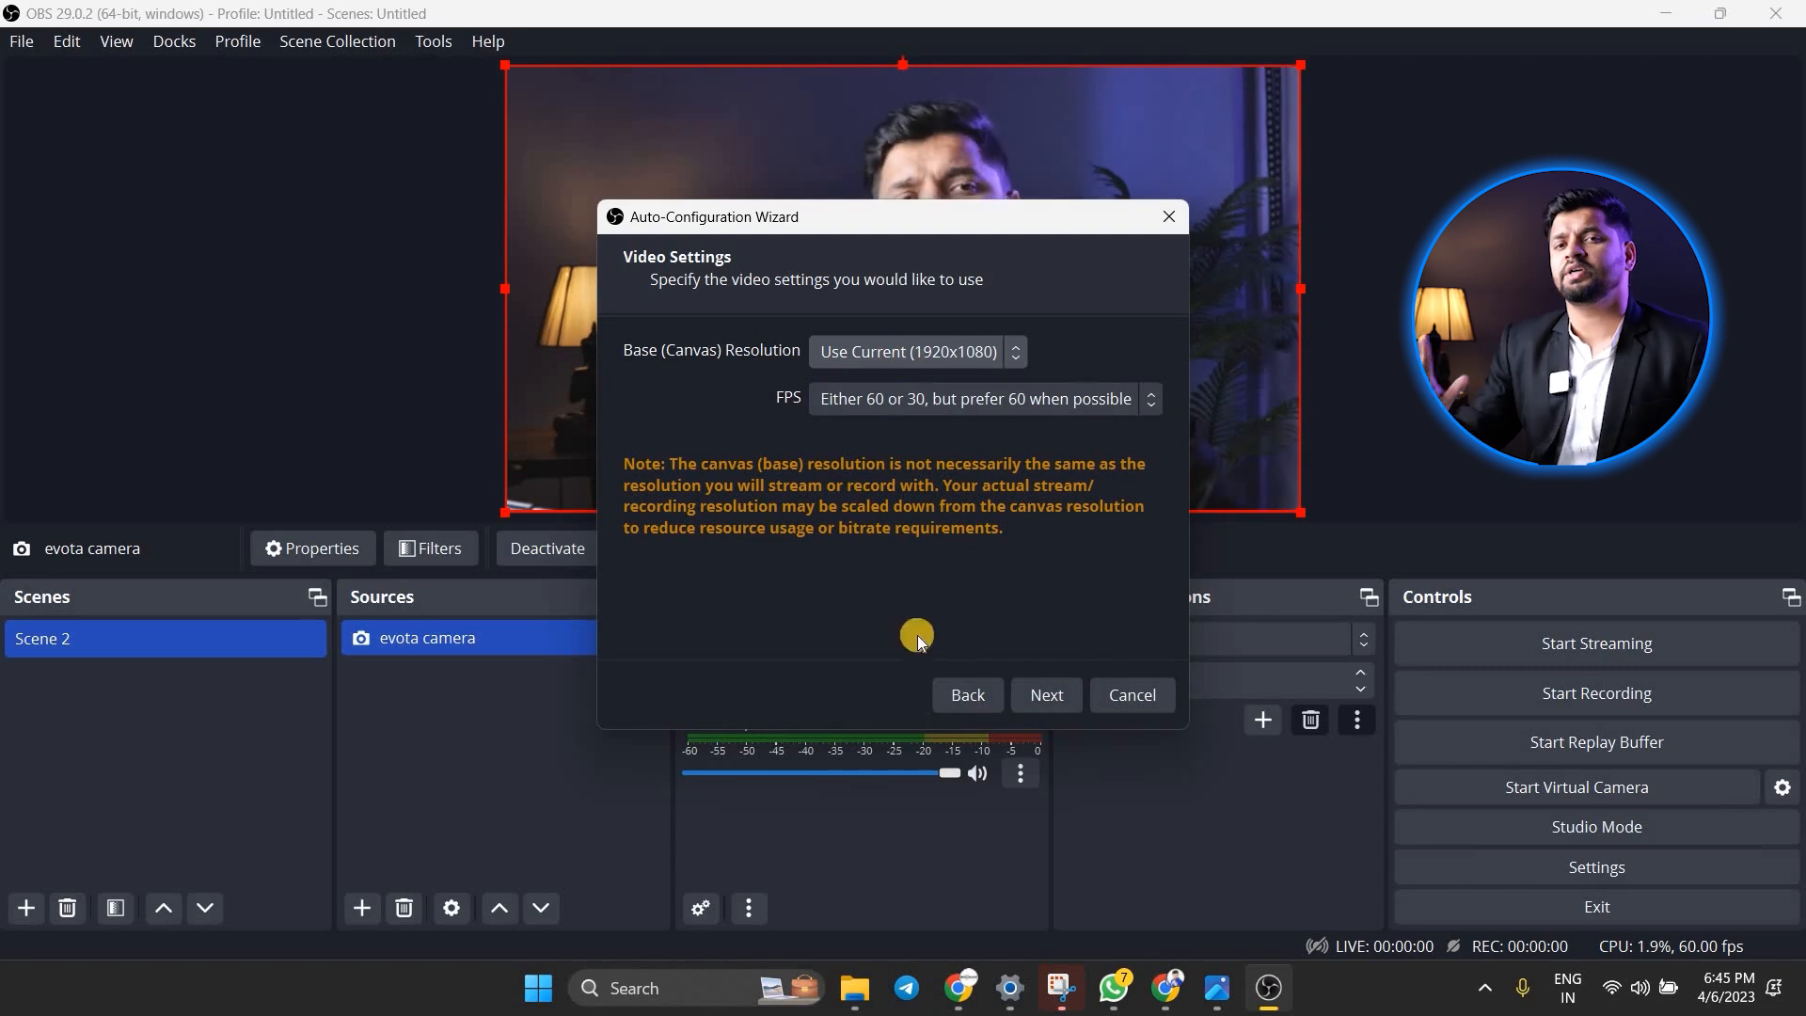
click(1032, 707)
click(1032, 707)
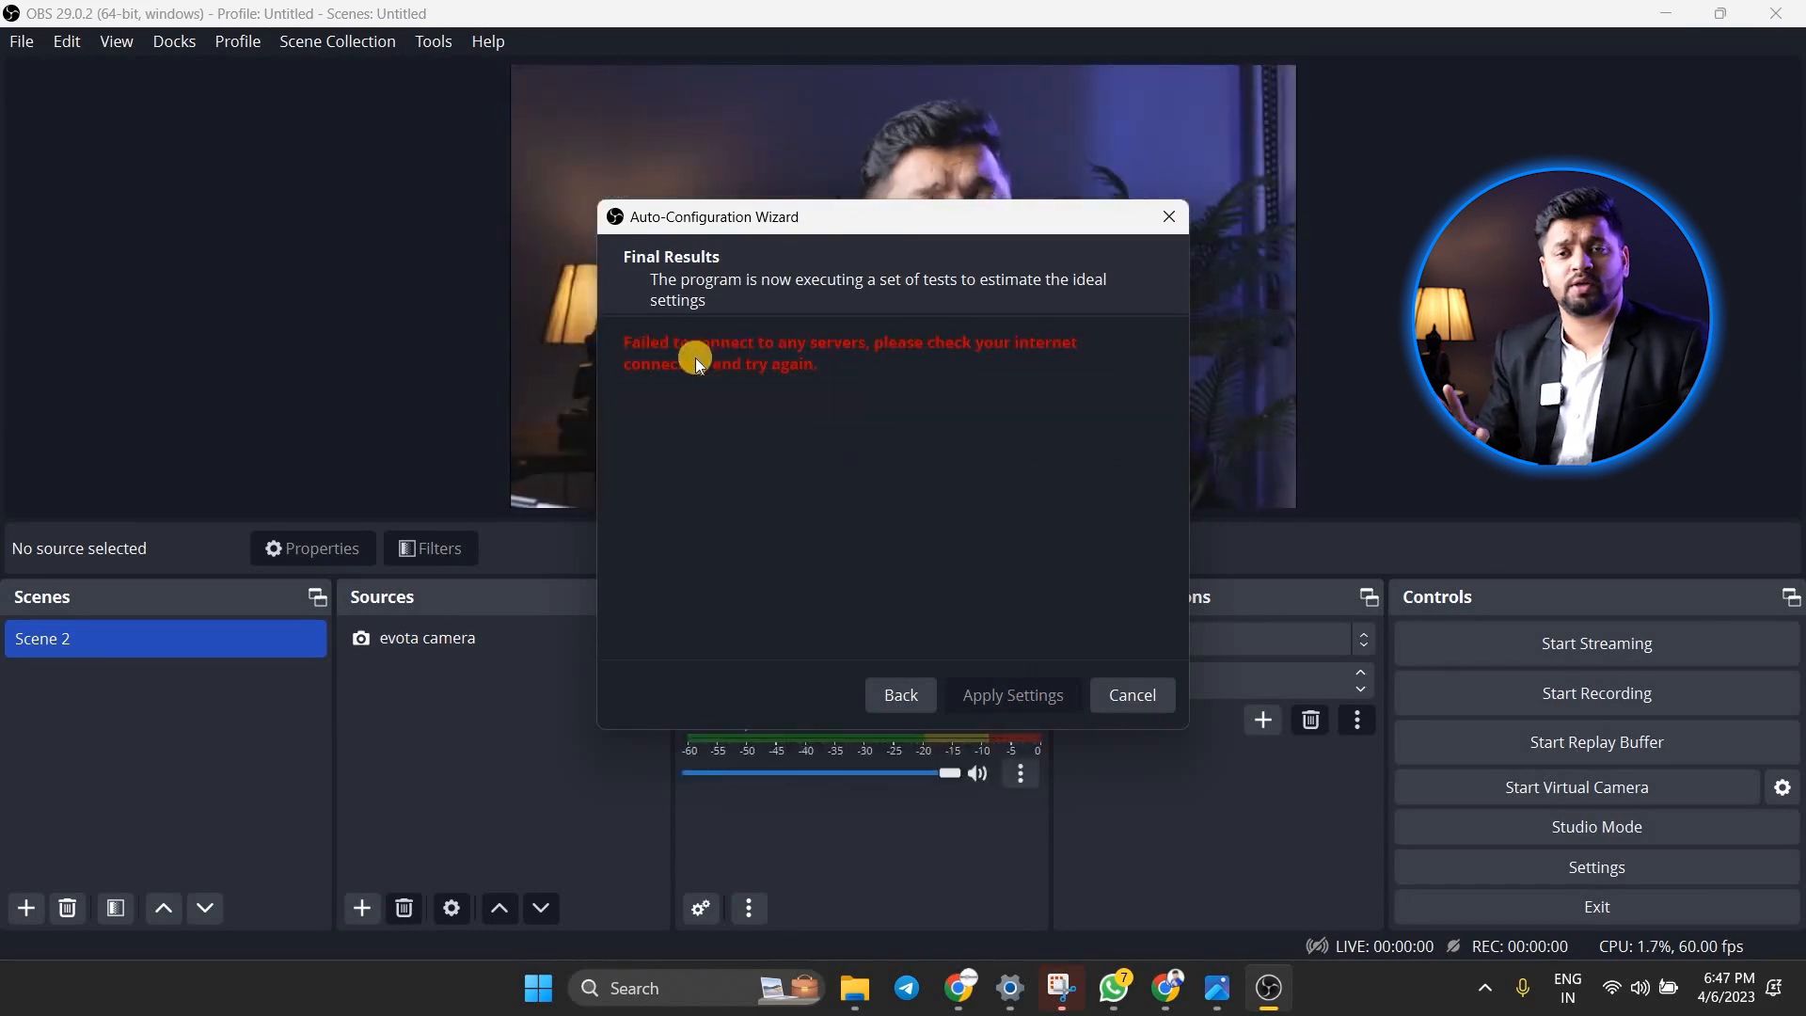
click(1133, 696)
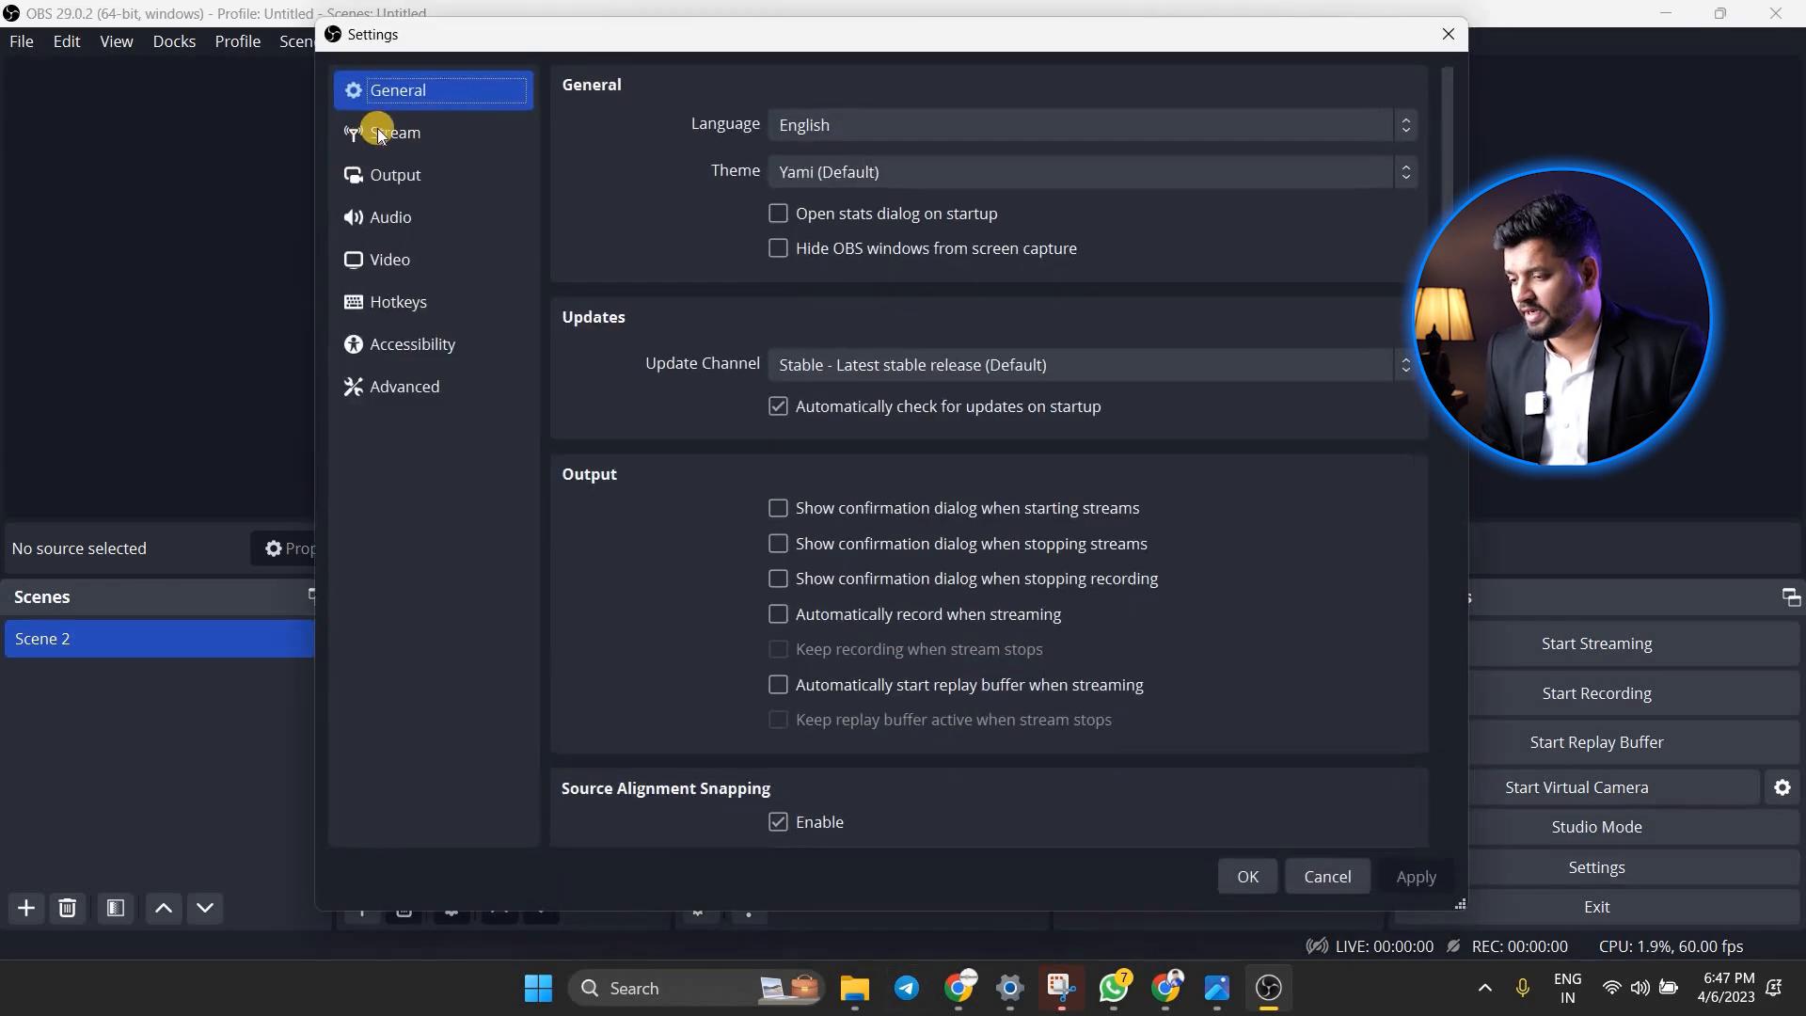
Replace the YouTube - RTMPS stream key with the copied stream key and save the settings
click(390, 132)
click(839, 271)
double_click(1011, 193)
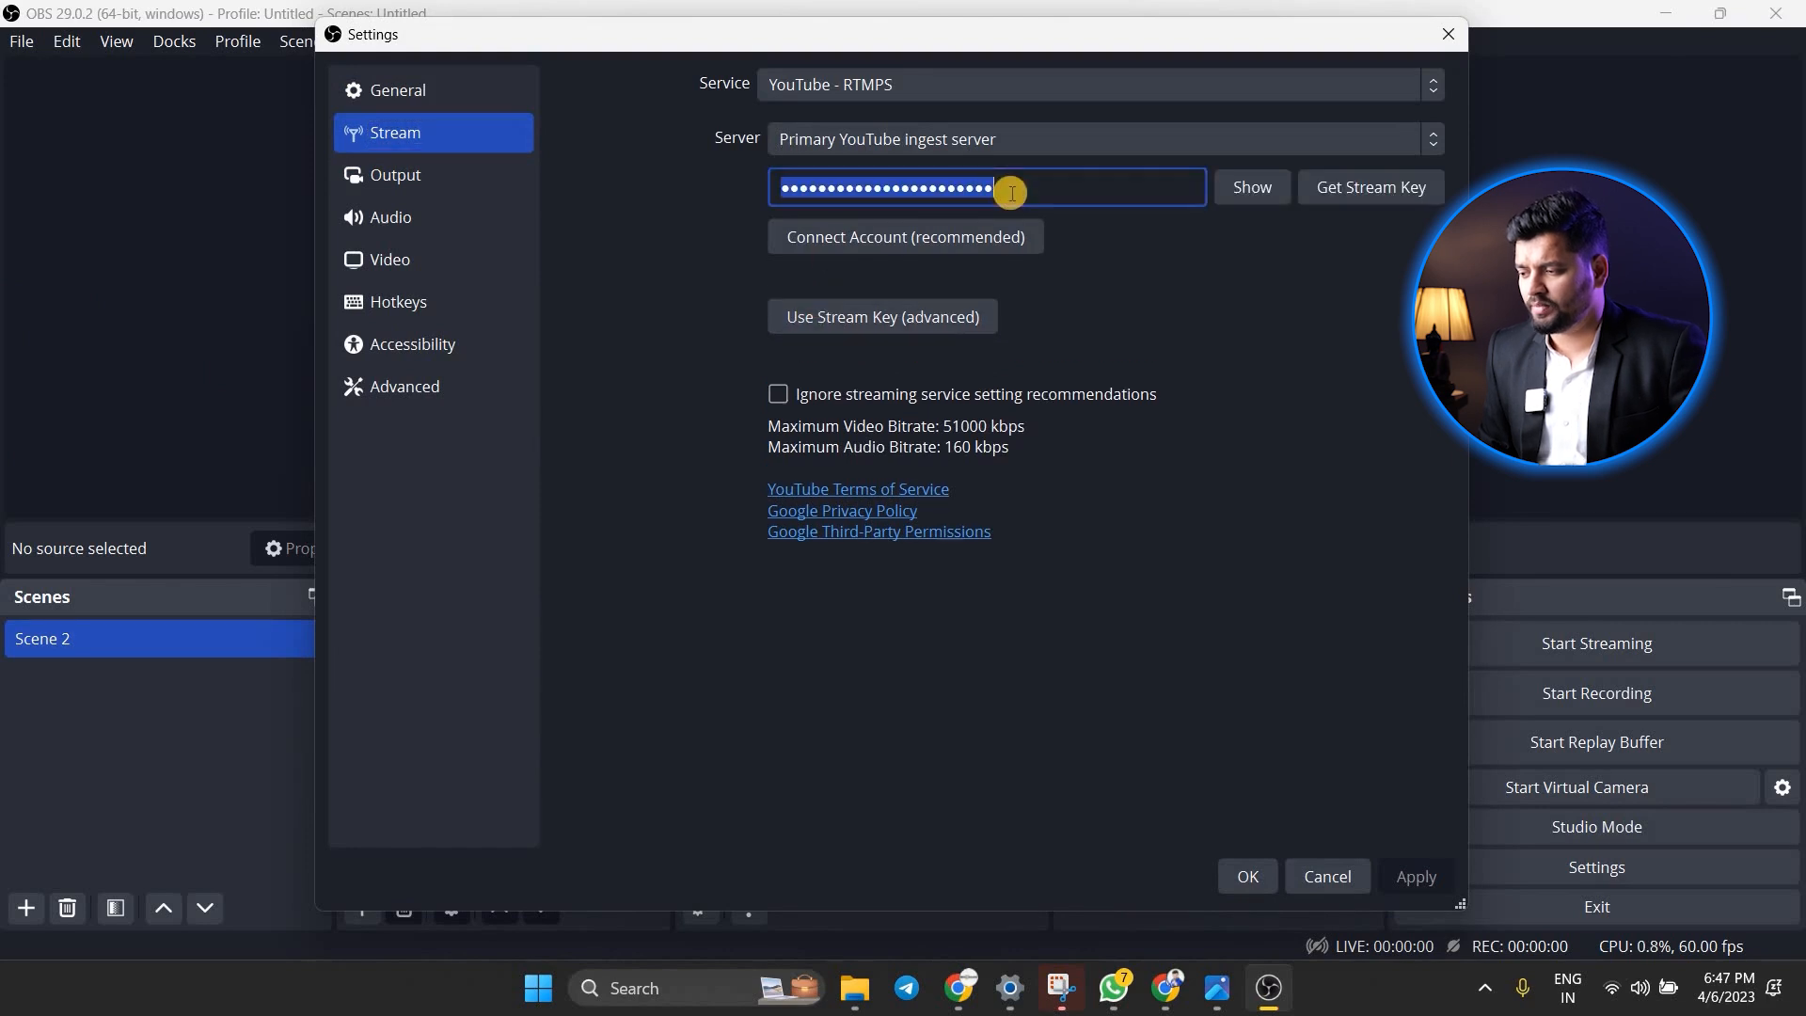
key(ctrl+v)
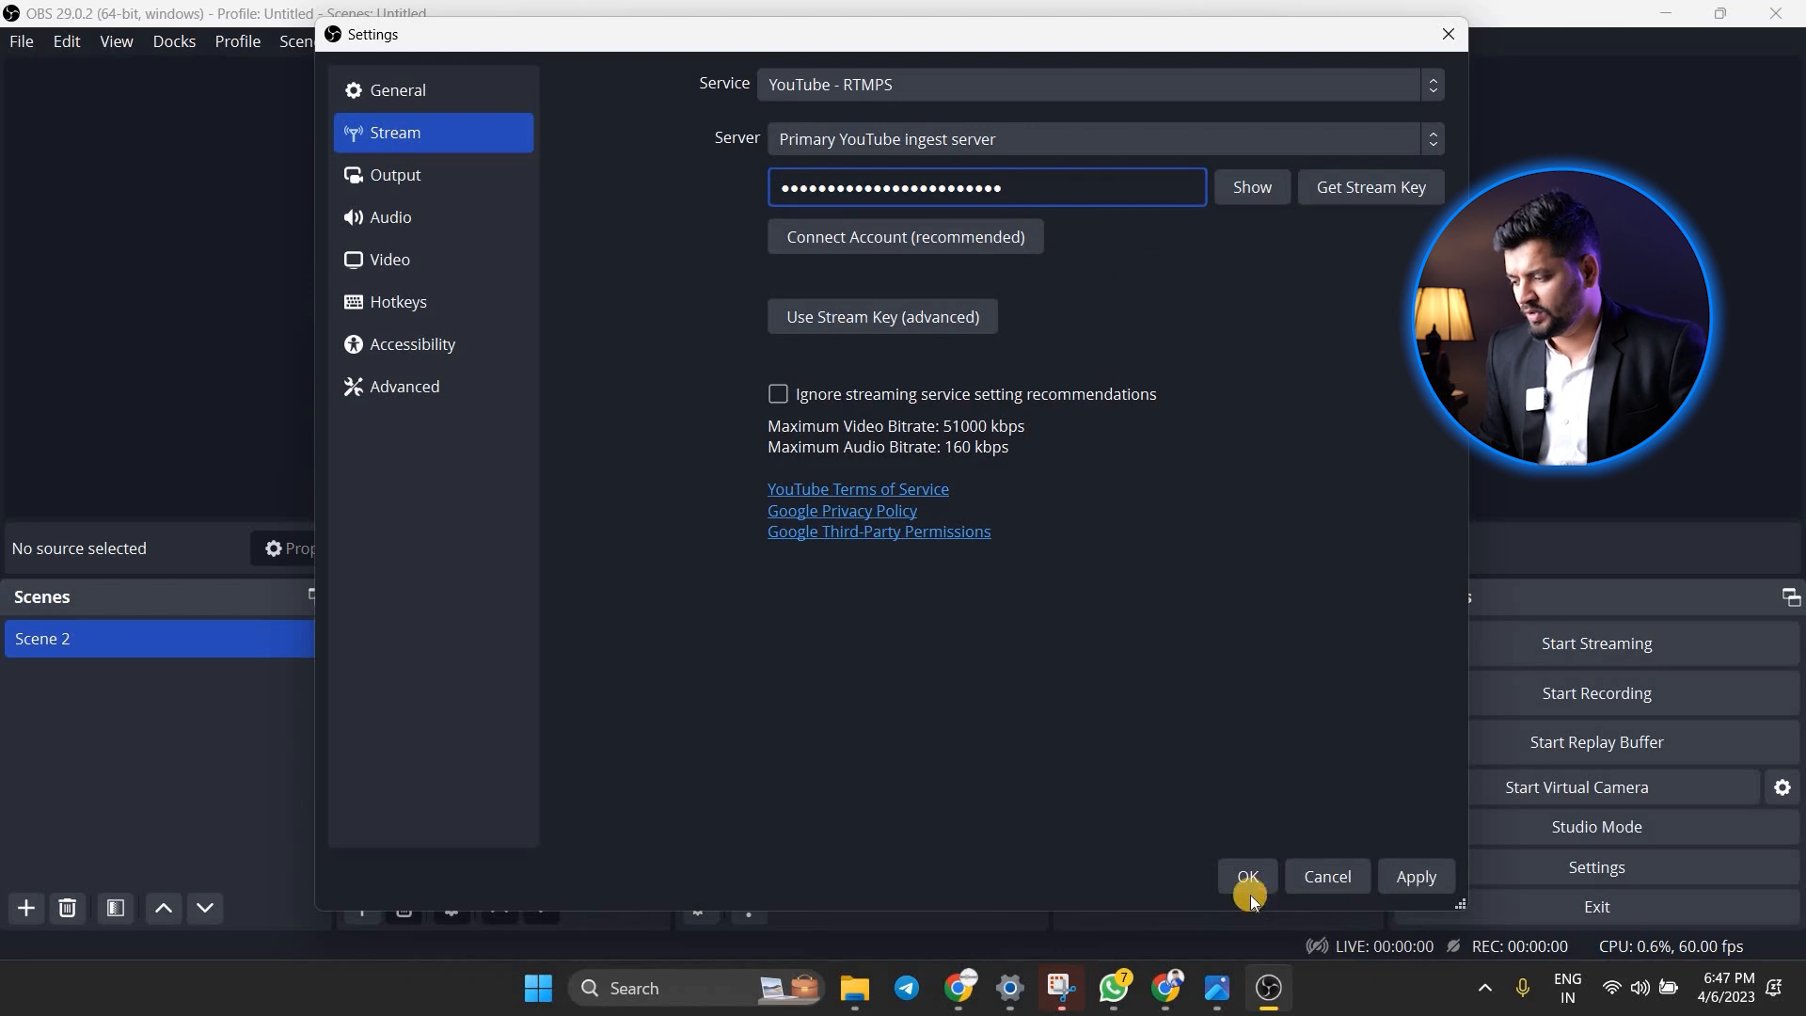
click(1229, 879)
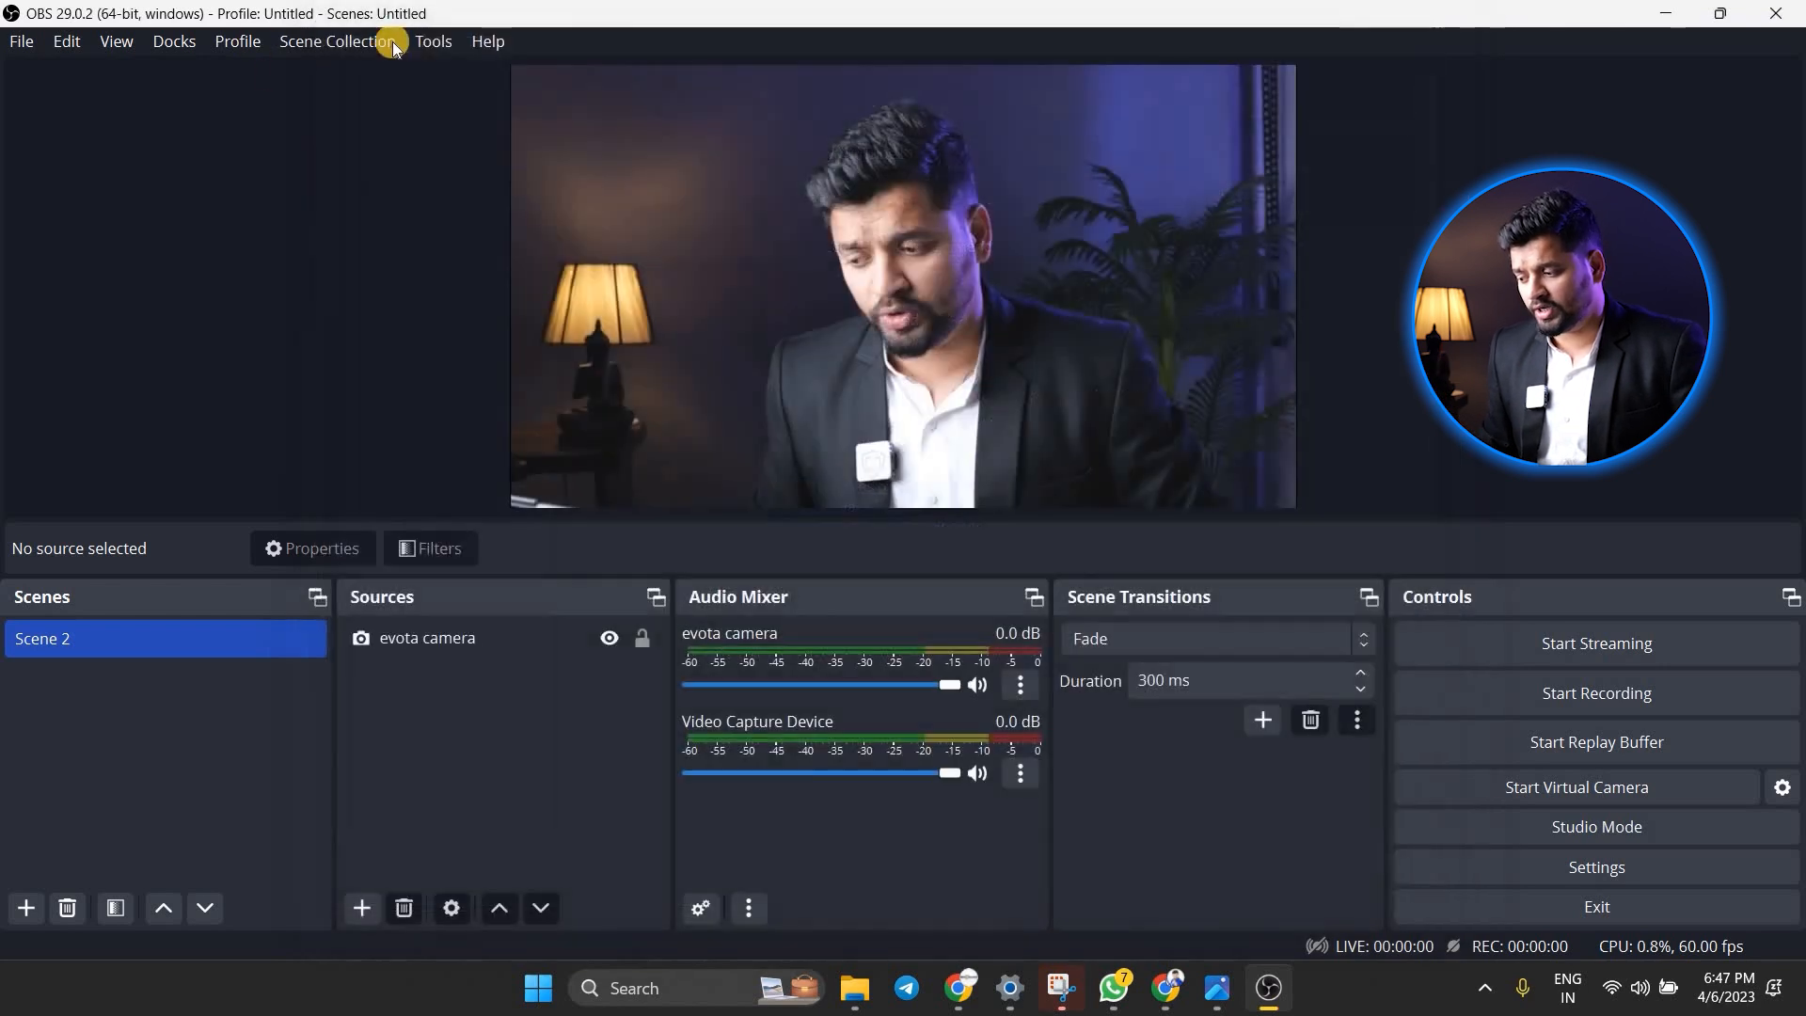
click(435, 44)
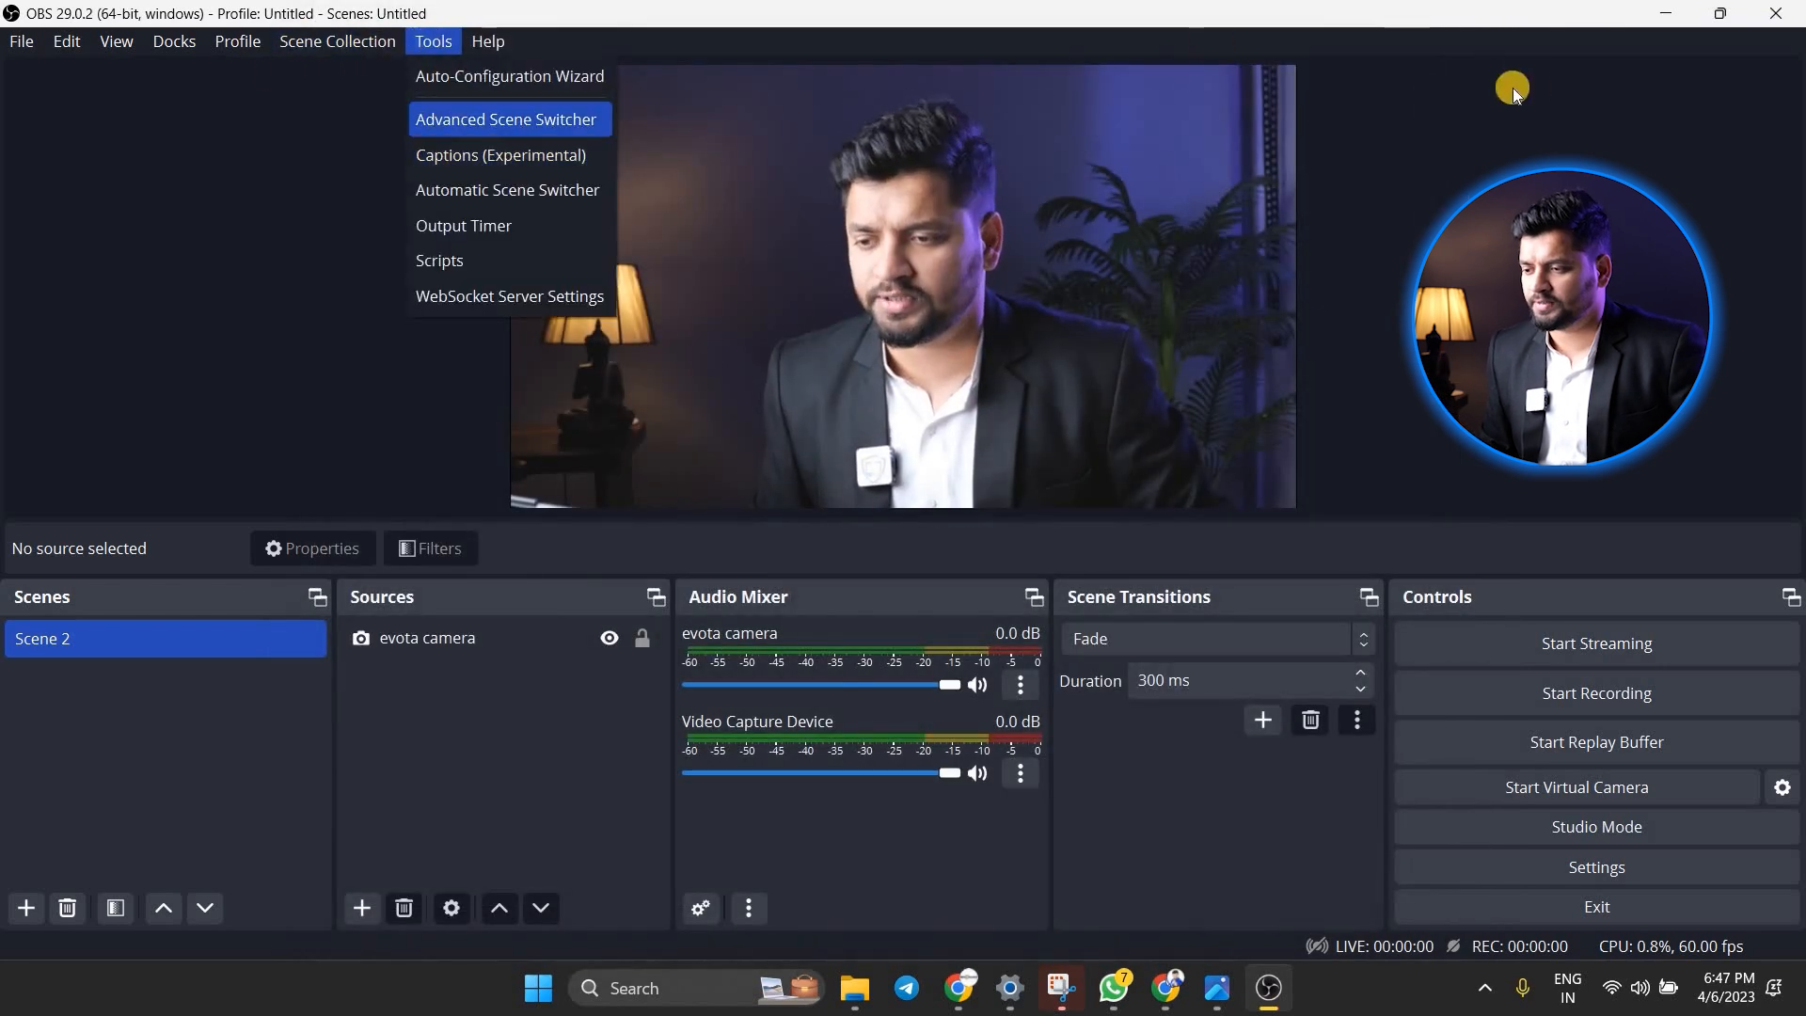
click(506, 119)
click(1430, 93)
Run the Auto-Configuration Wizard optimized for streaming with recording secondary, and apply its recommended settings
click(436, 43)
click(510, 76)
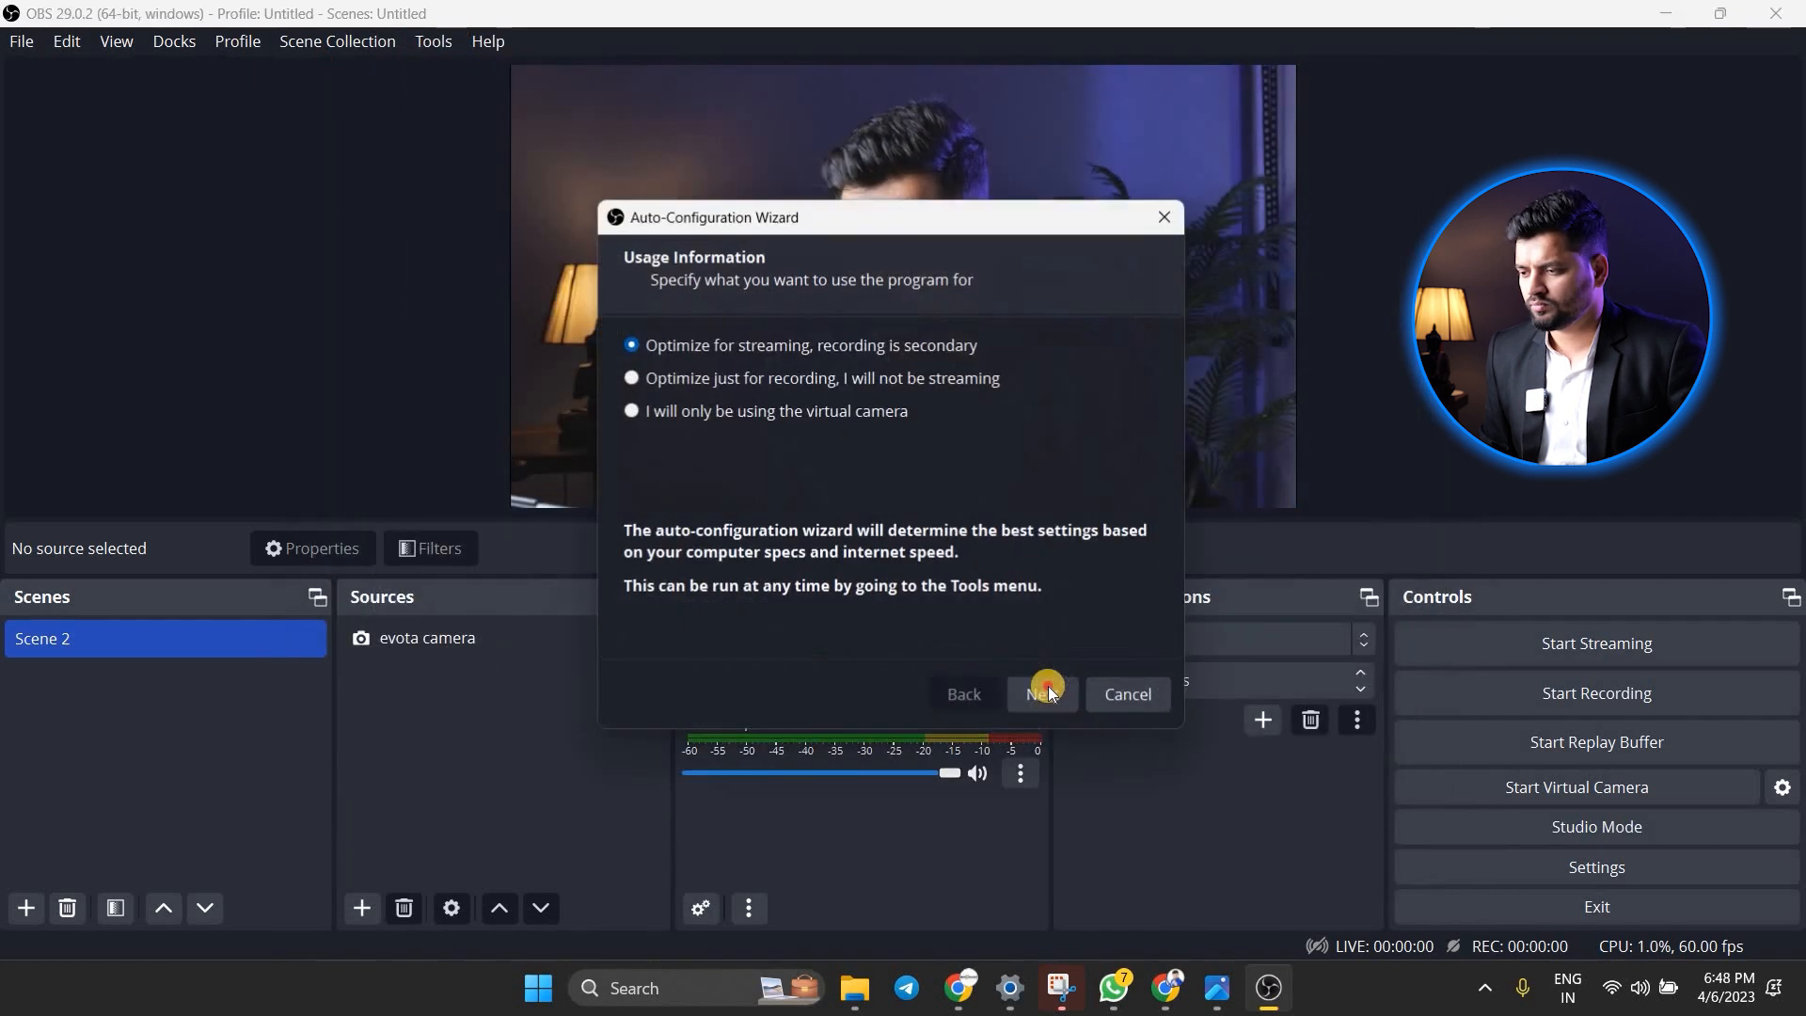
click(1044, 693)
click(1044, 694)
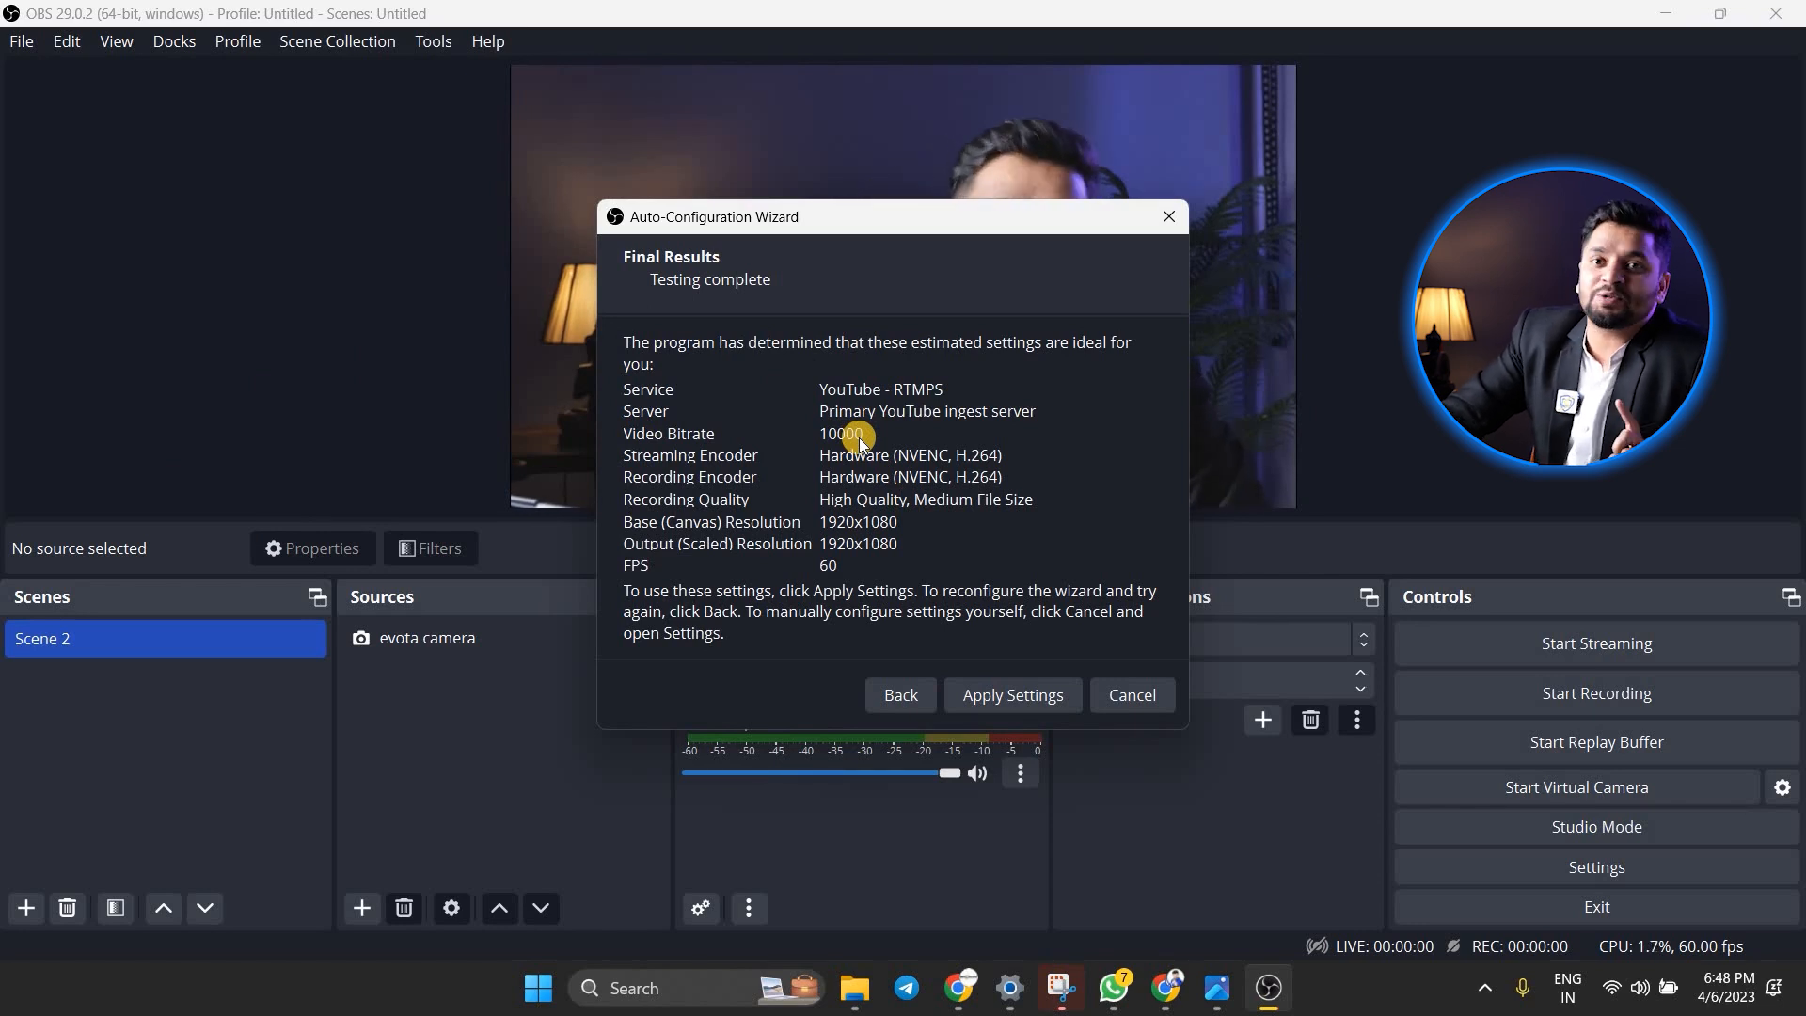
click(999, 697)
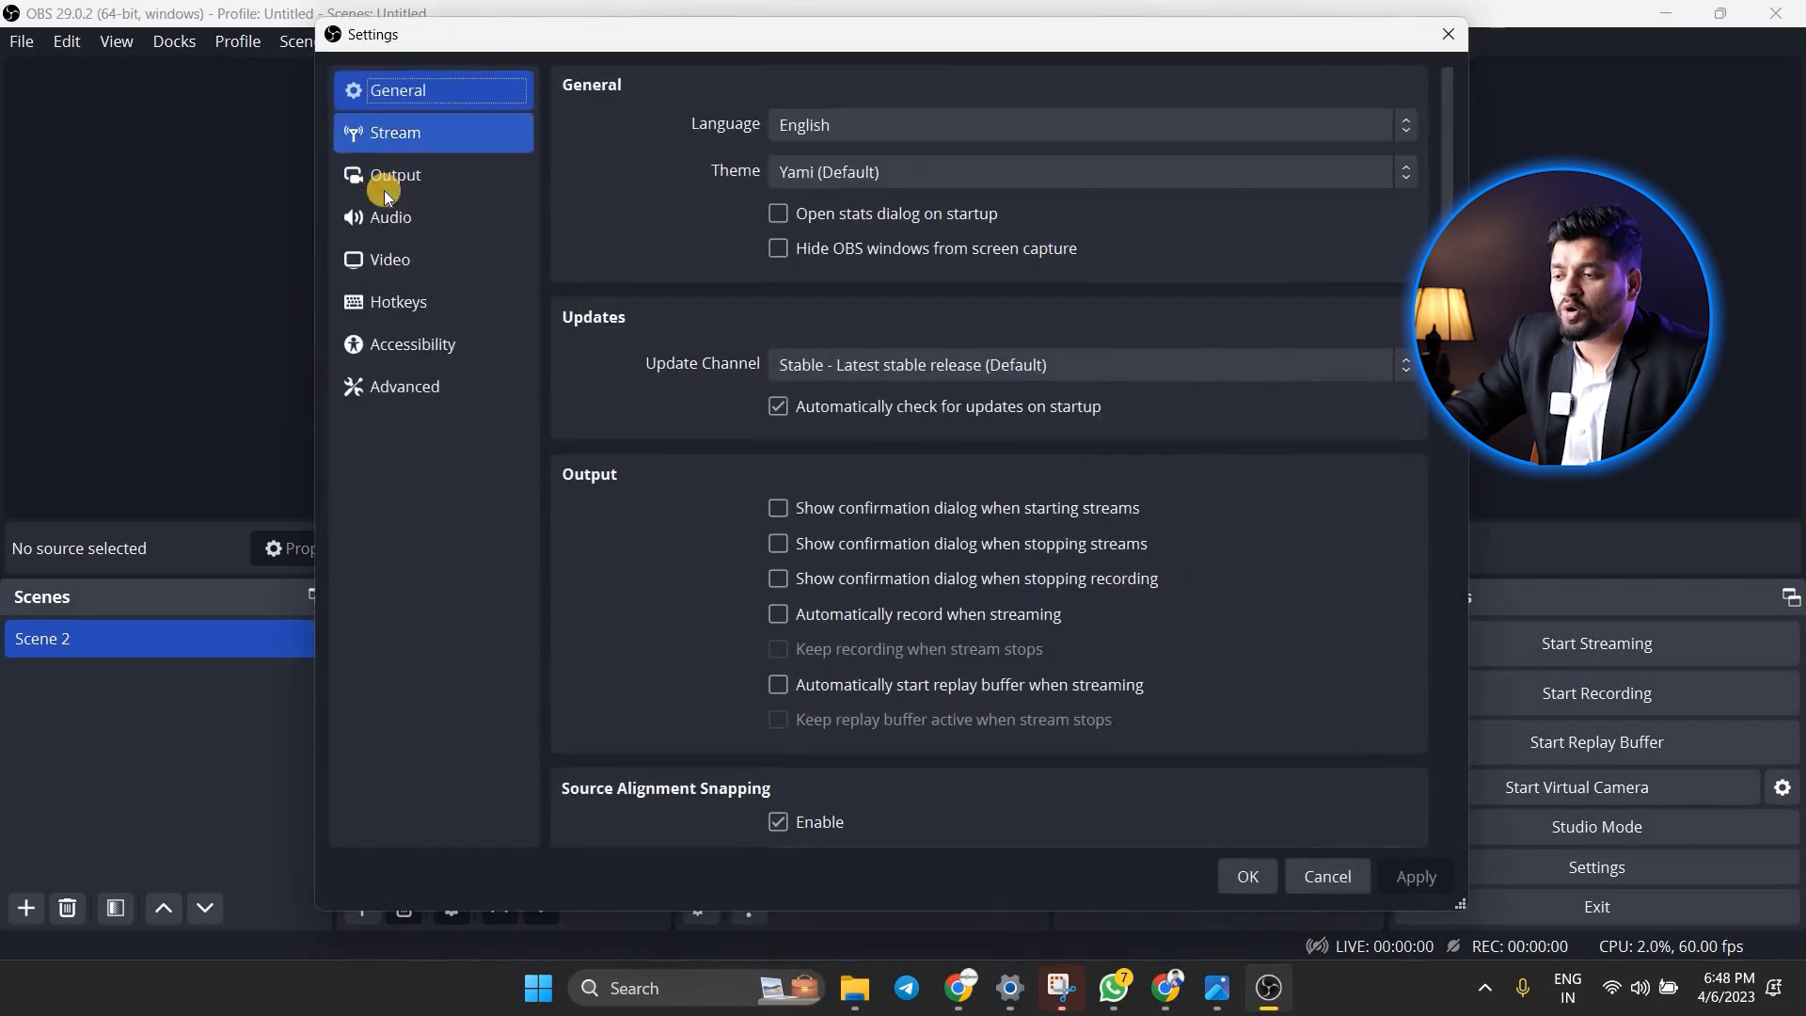
Check the streaming, recording and replay buffer values in the output settings
click(386, 181)
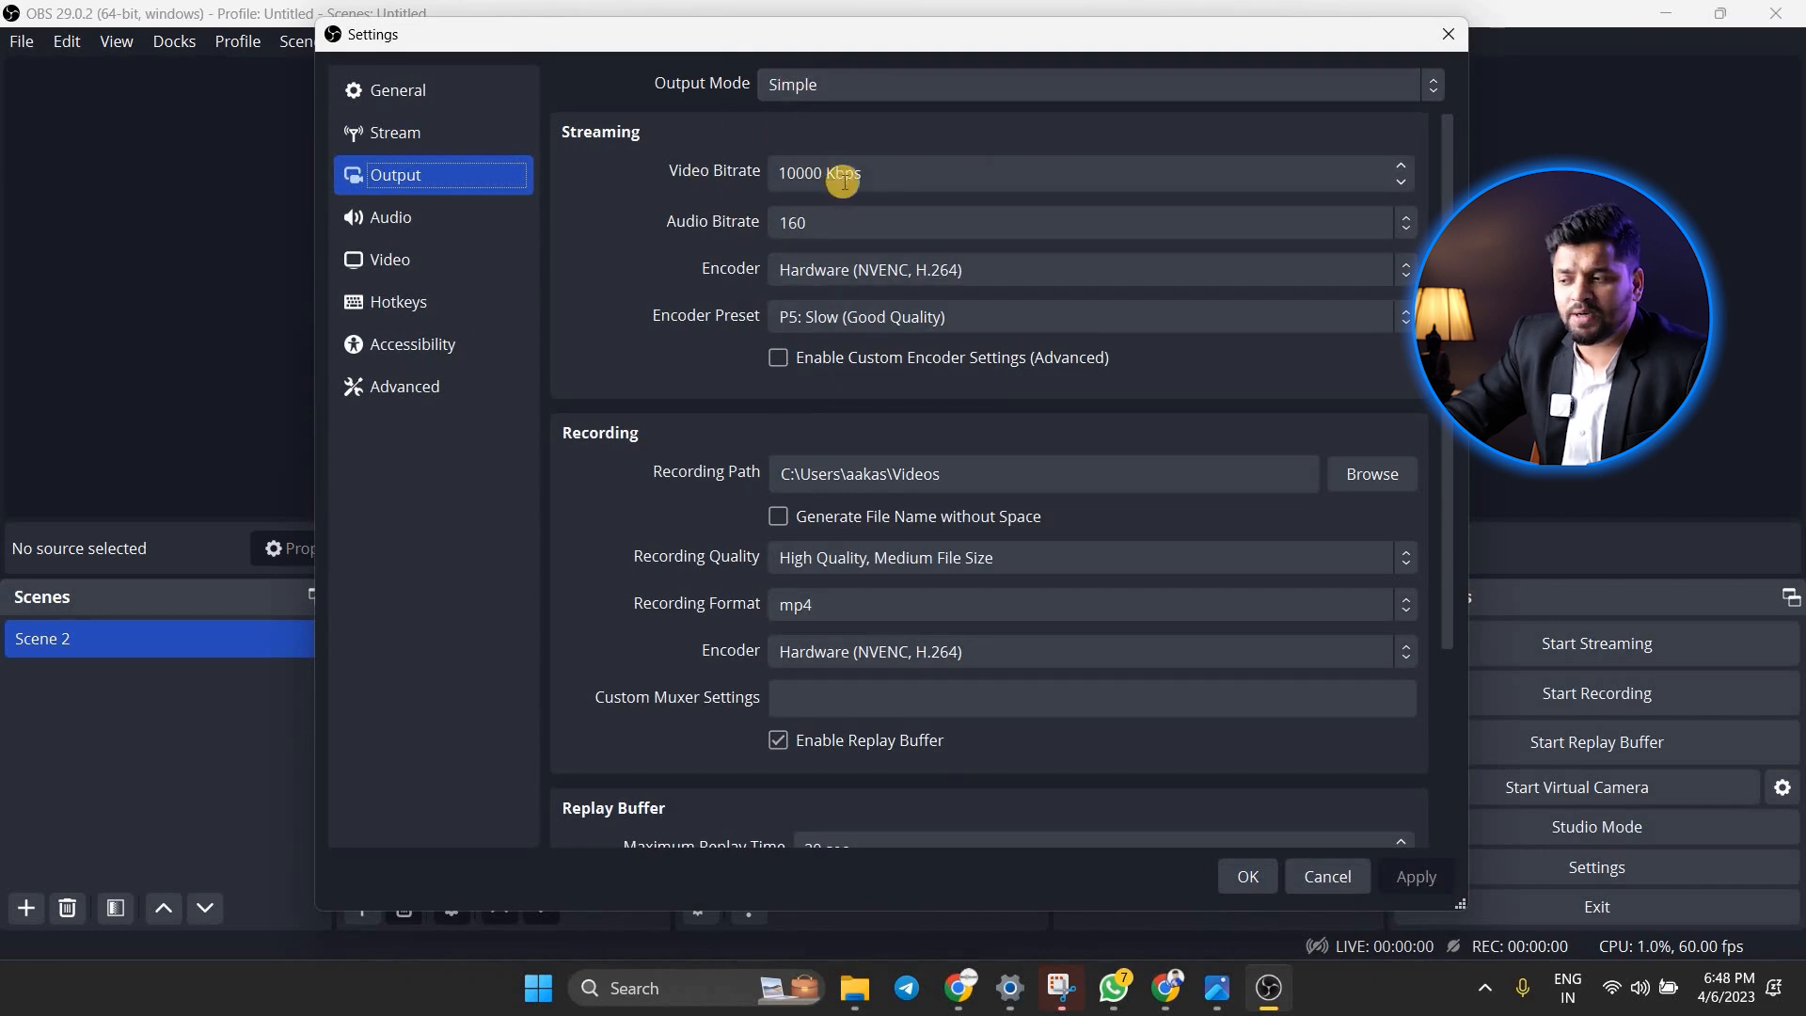
scroll(630, 322, down, 3)
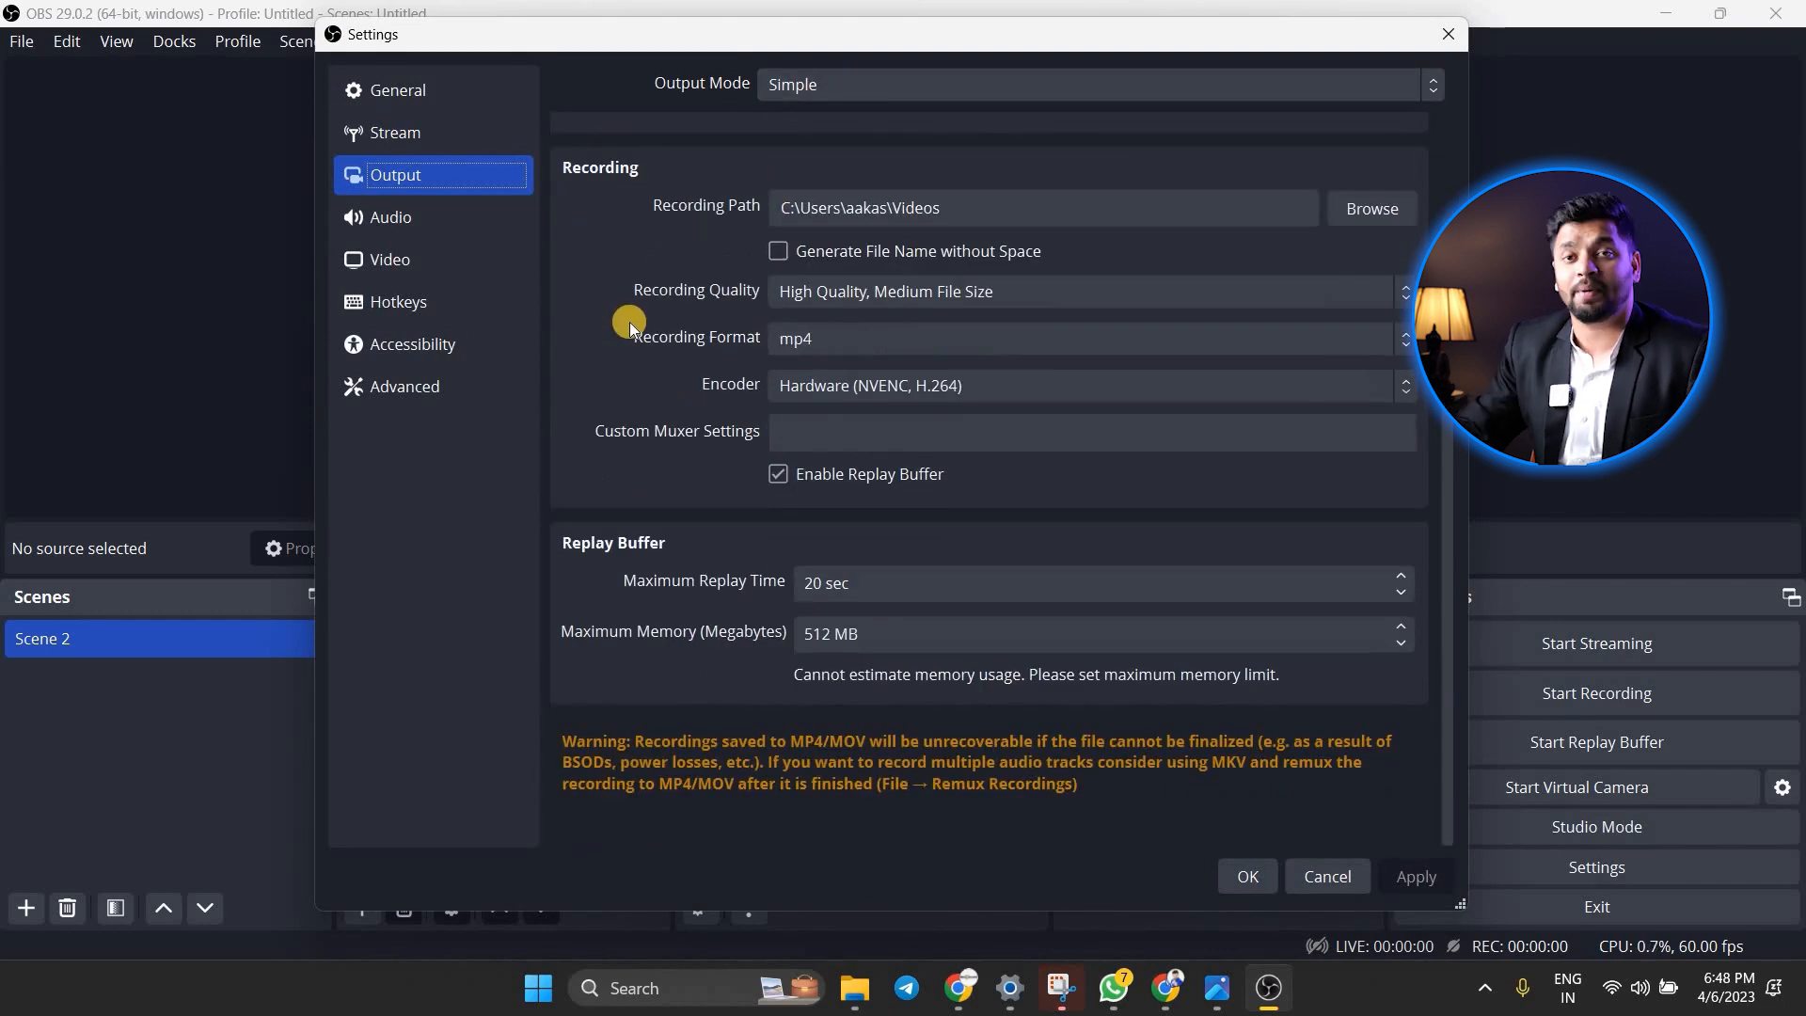